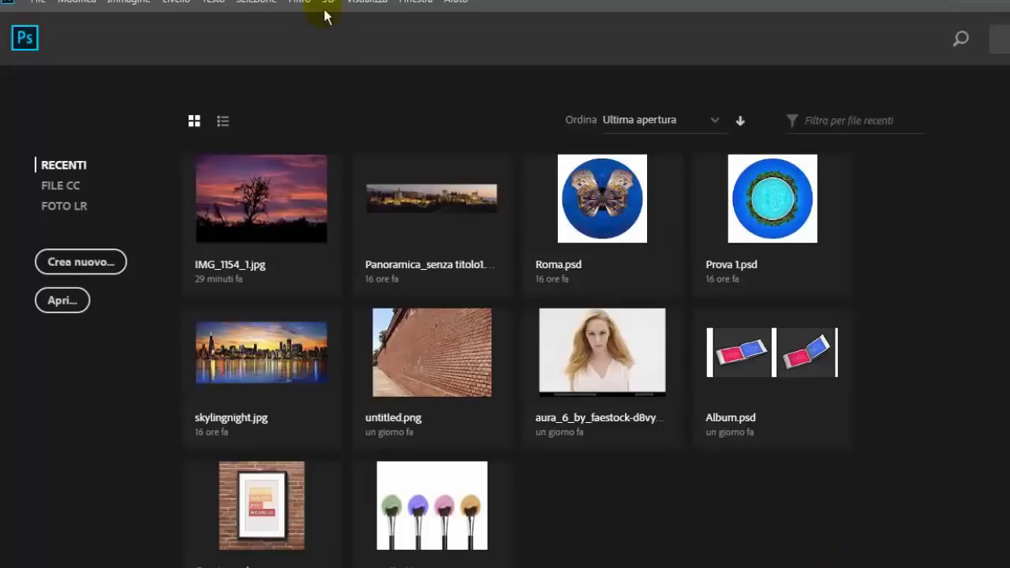
- Toggle the recent files between list and thumbnails, then start a new document
click(224, 123)
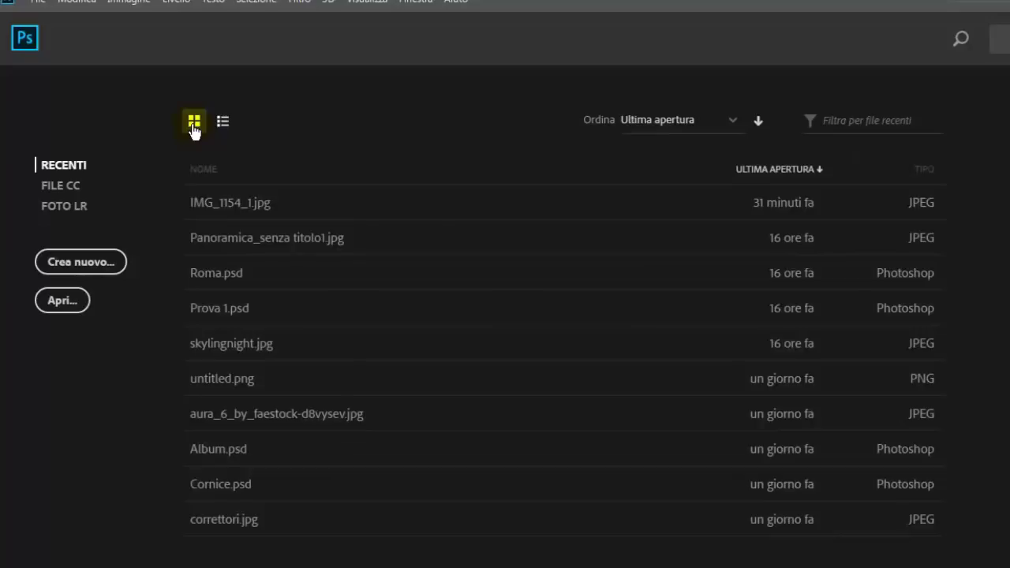
click(194, 122)
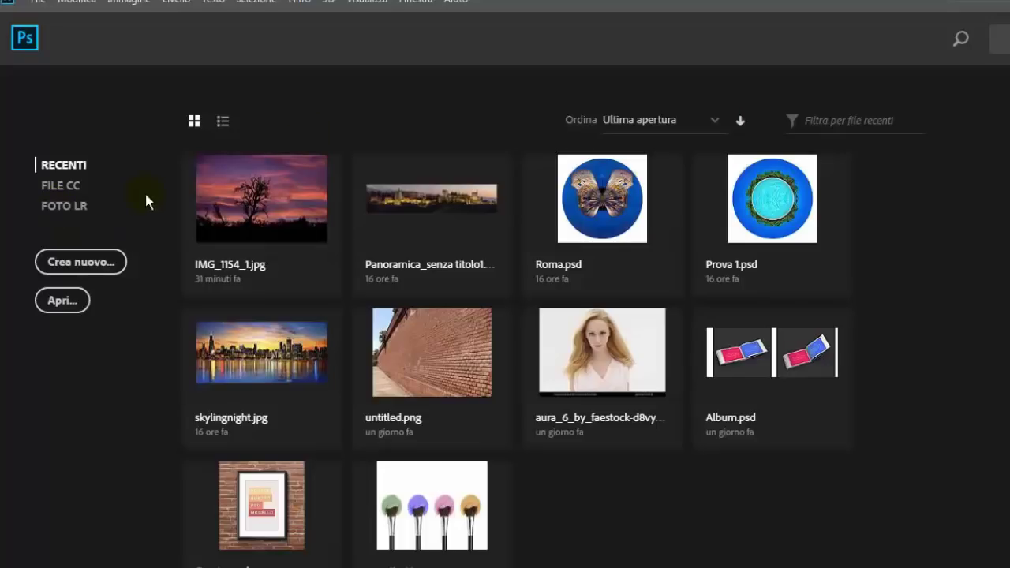
click(81, 267)
mouse_move(486, 124)
mouse_down()
mouse_move(449, 87)
mouse_move(434, 44)
mouse_up()
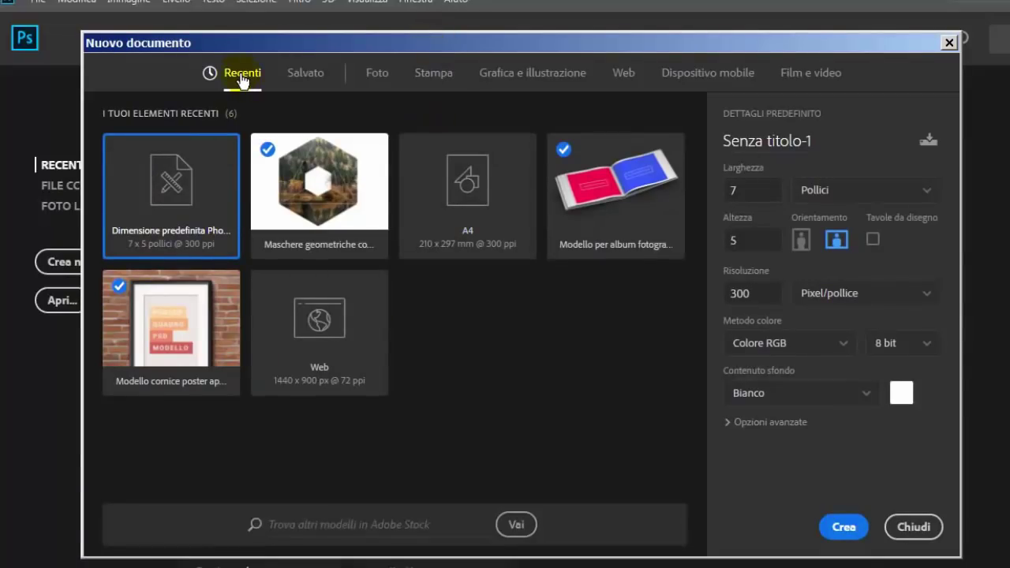
- Browse the Salvato presets, then scroll through the Foto presets and templates
click(305, 75)
click(368, 76)
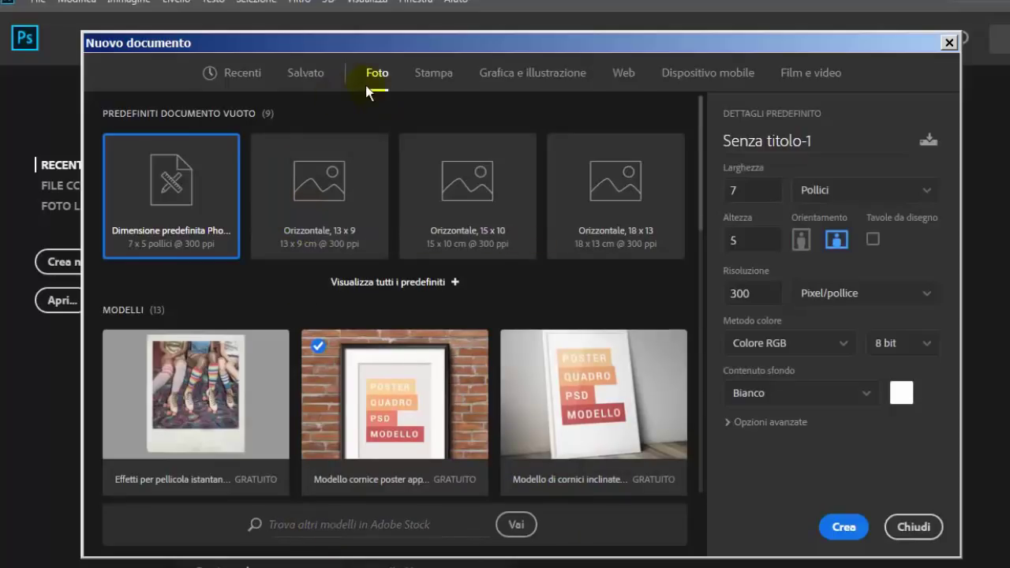
scroll(365, 371, down, 3)
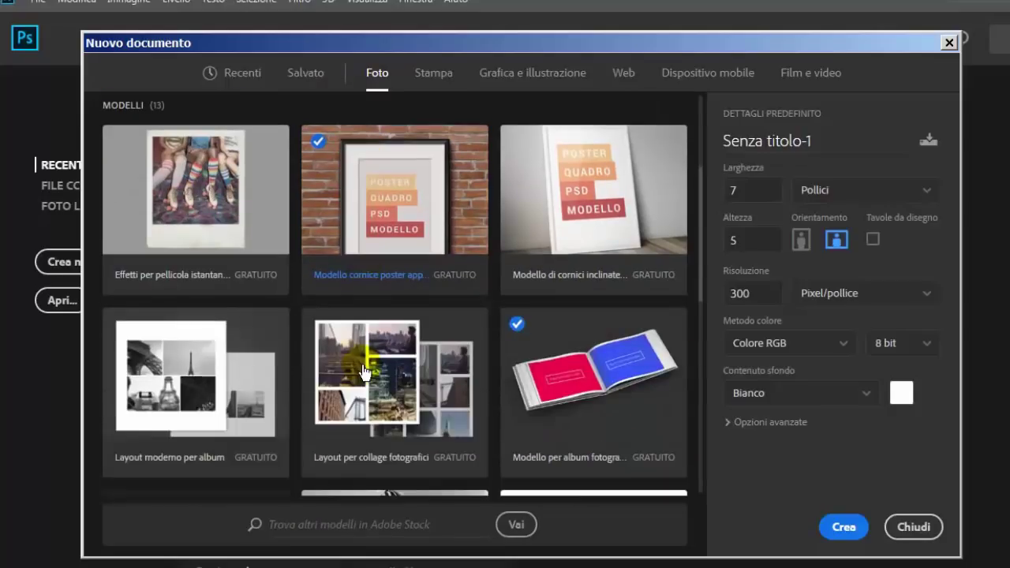
scroll(365, 370, down, 5)
scroll(366, 371, down, 2)
scroll(366, 371, up, 4)
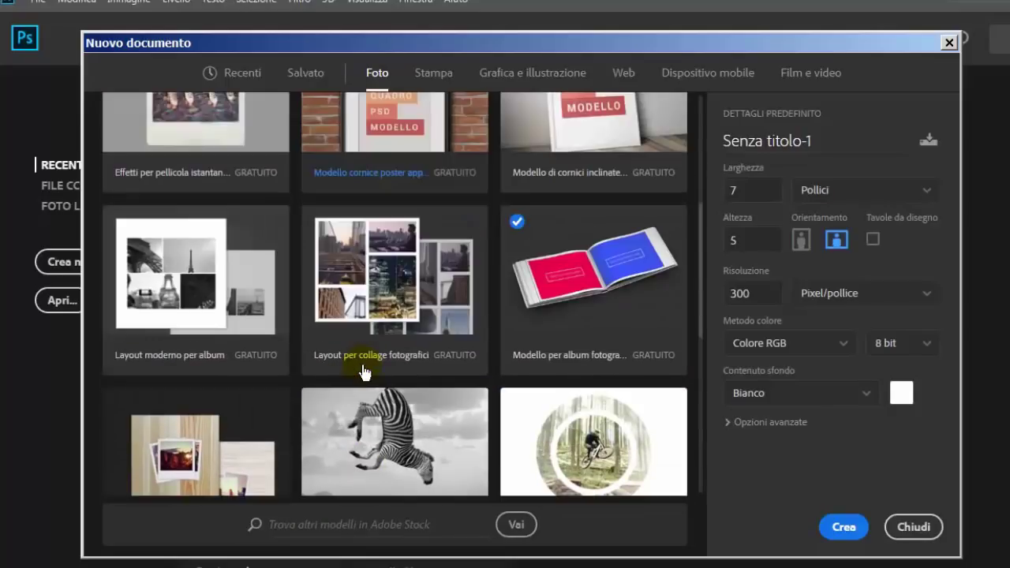
scroll(363, 369, up, 5)
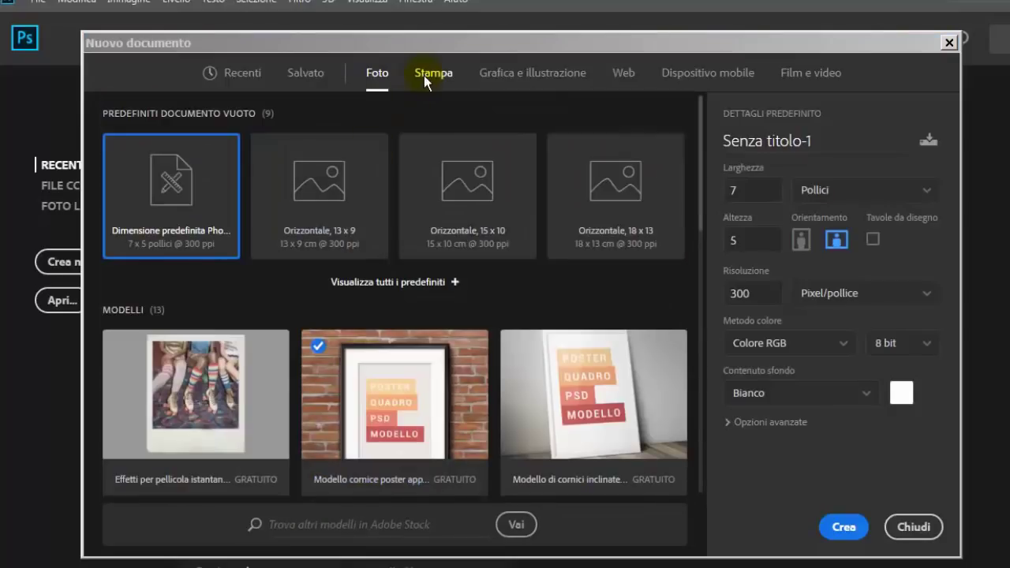
click(424, 77)
scroll(333, 284, down, 8)
scroll(333, 284, down, 4)
scroll(333, 283, up, 12)
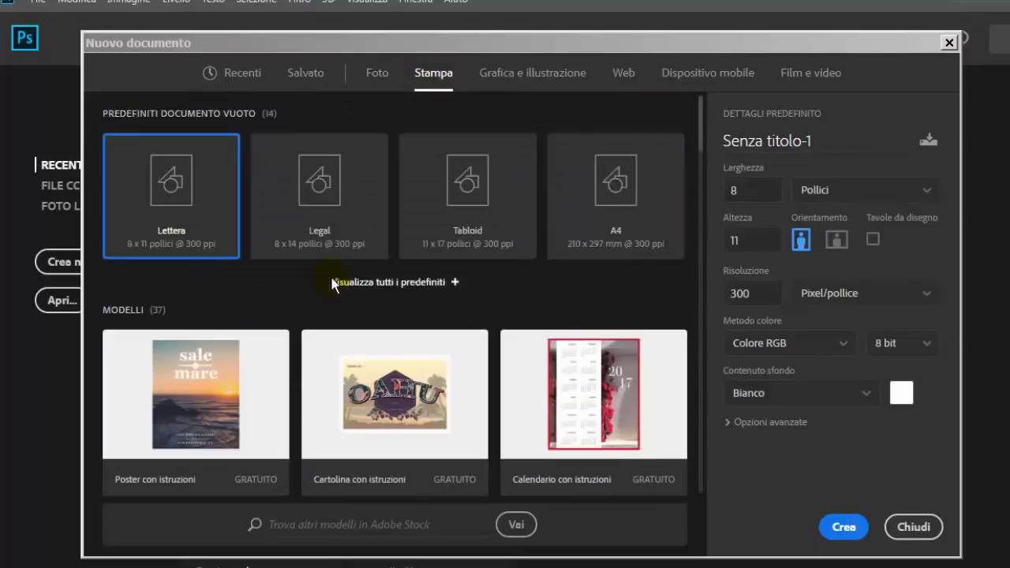
click(527, 79)
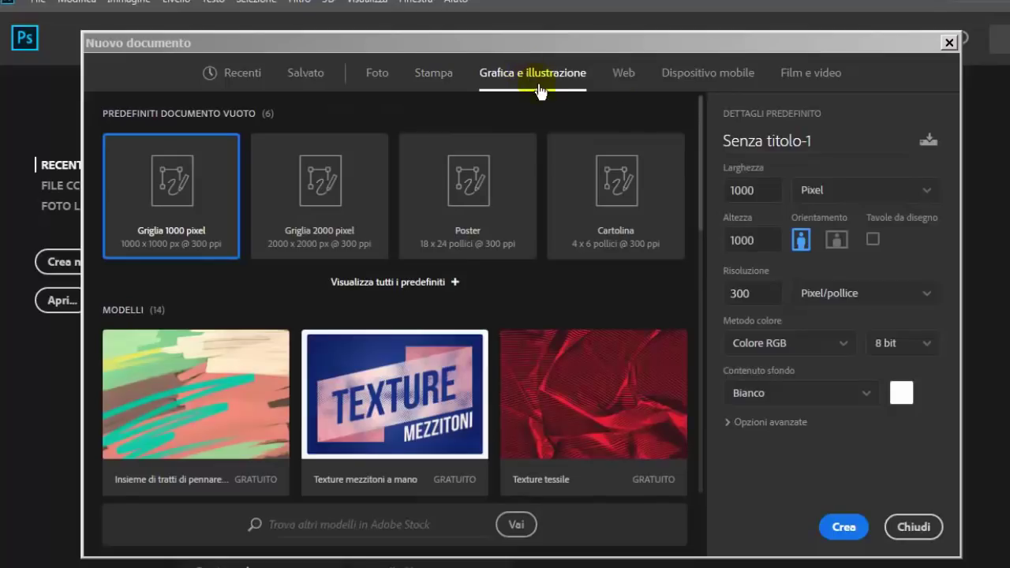
click(617, 77)
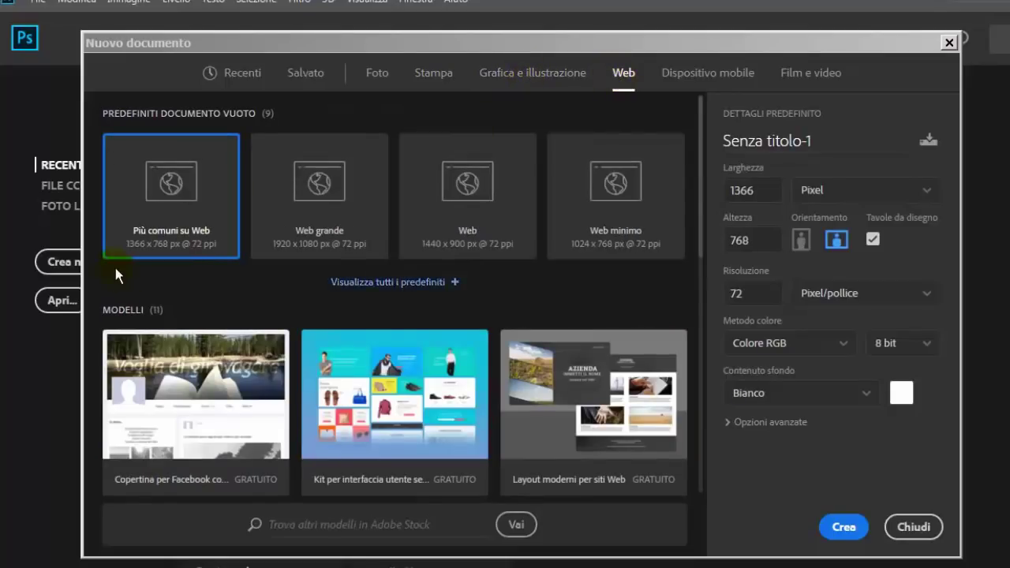
click(172, 192)
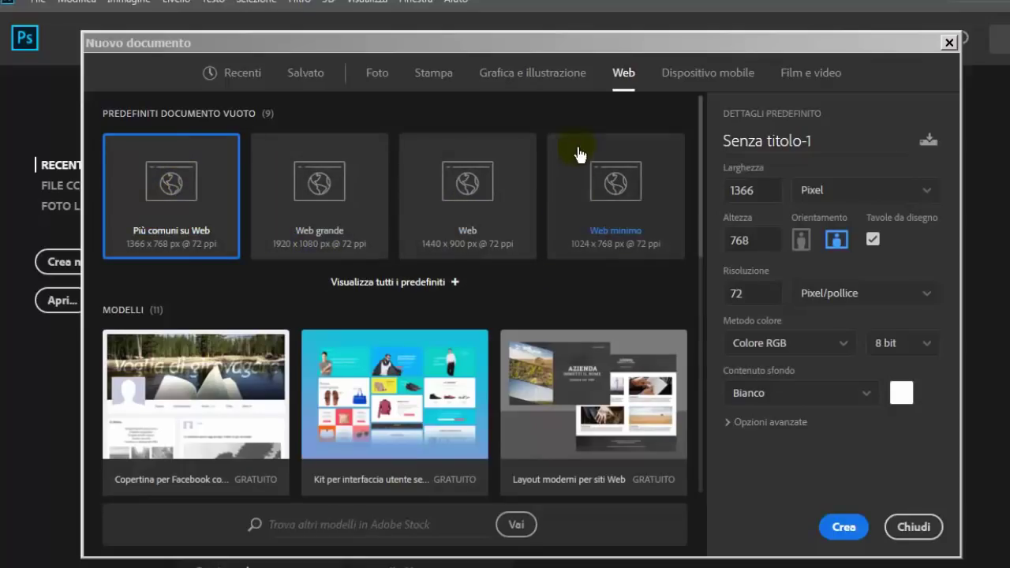
scroll(527, 268, down, 2)
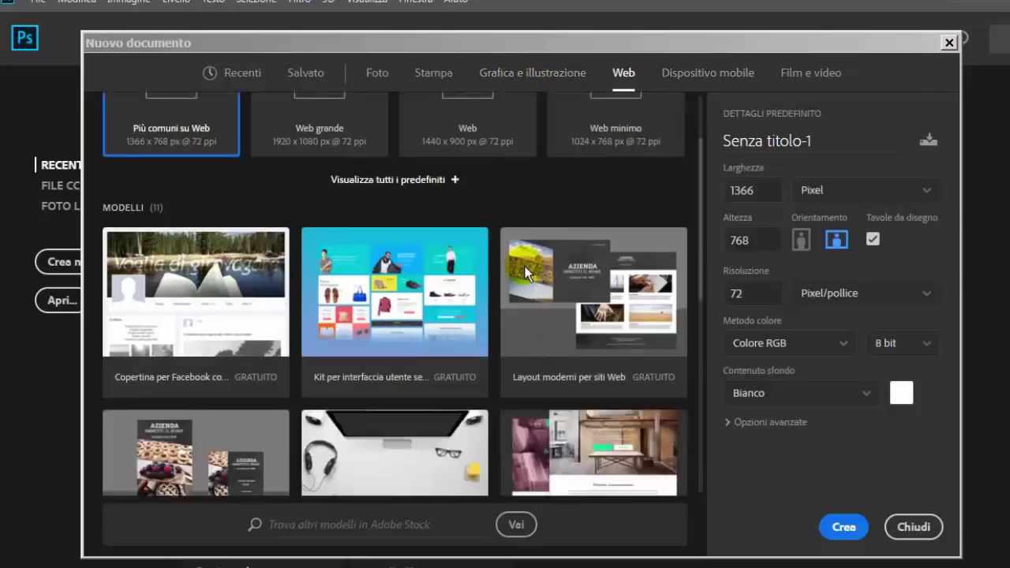
scroll(526, 269, down, 5)
scroll(526, 268, down, 1)
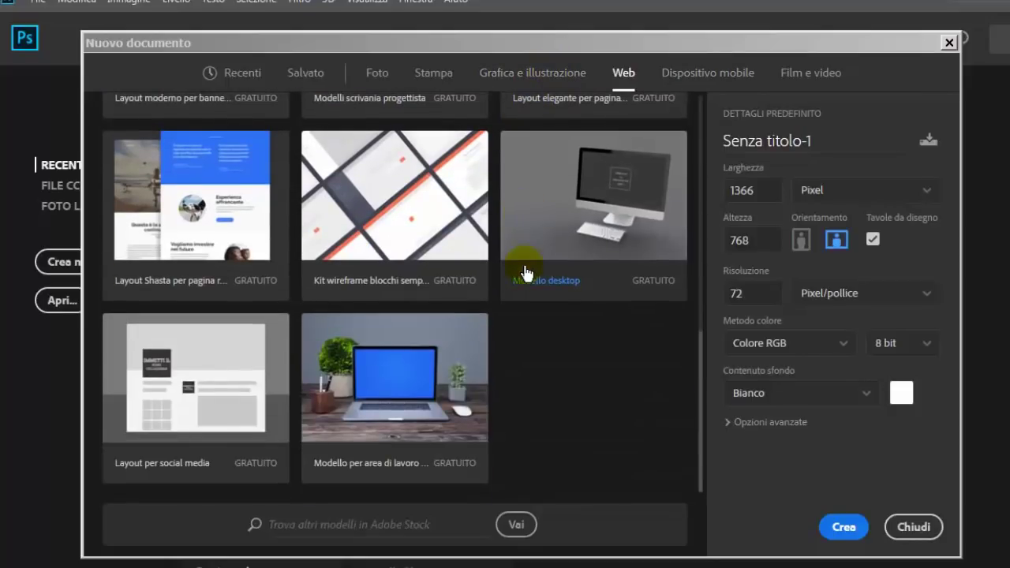
scroll(527, 272, up, 4)
scroll(527, 272, up, 4)
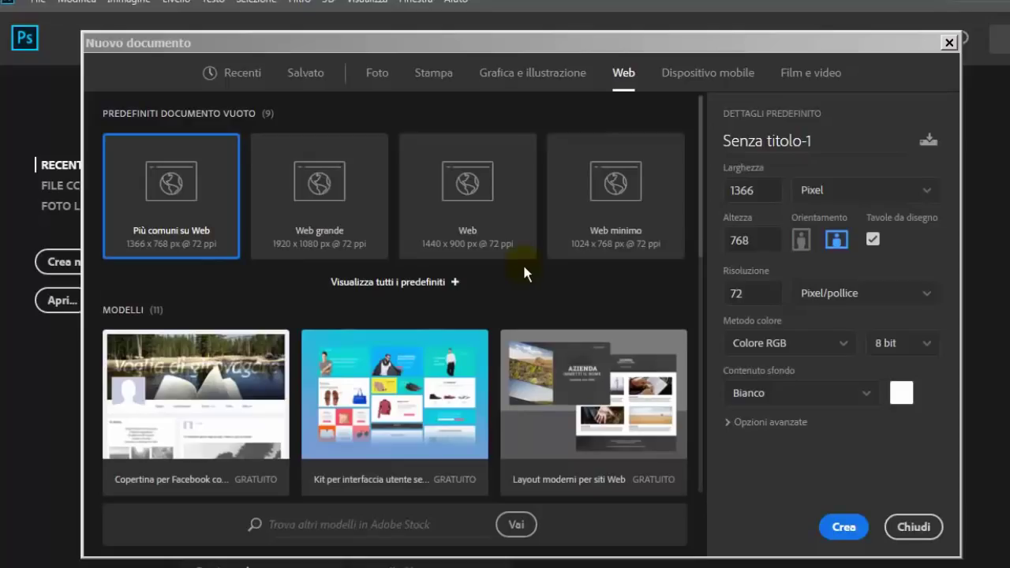
click(376, 73)
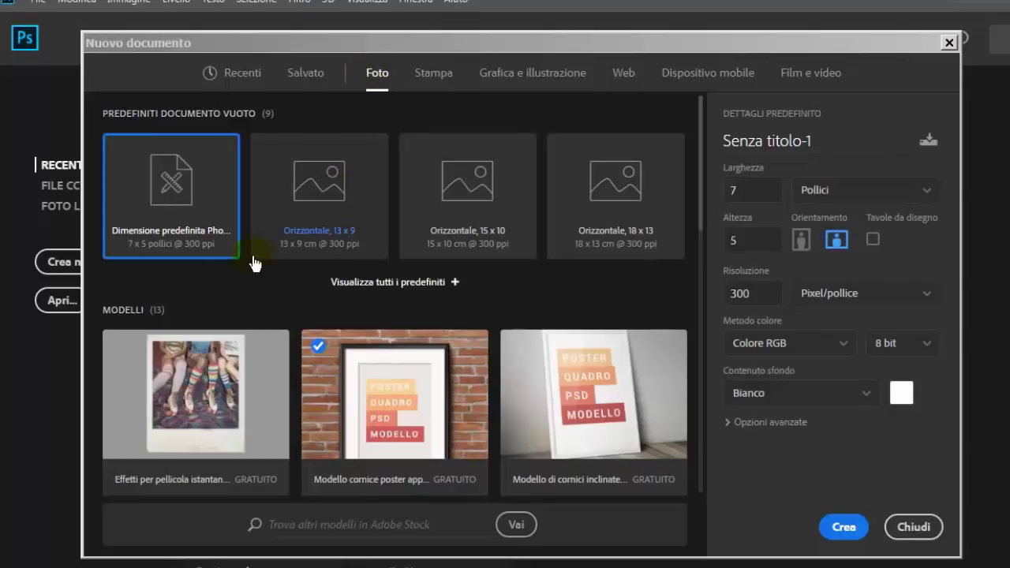
click(173, 211)
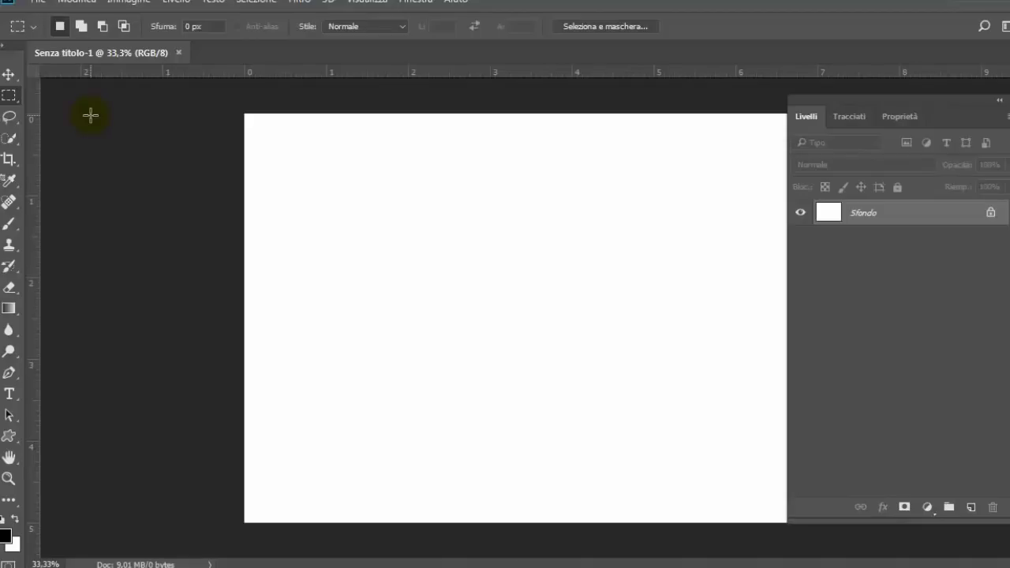
- Switch to the Move tool (V) on the new blank 7 x 5 inch document
key(v)
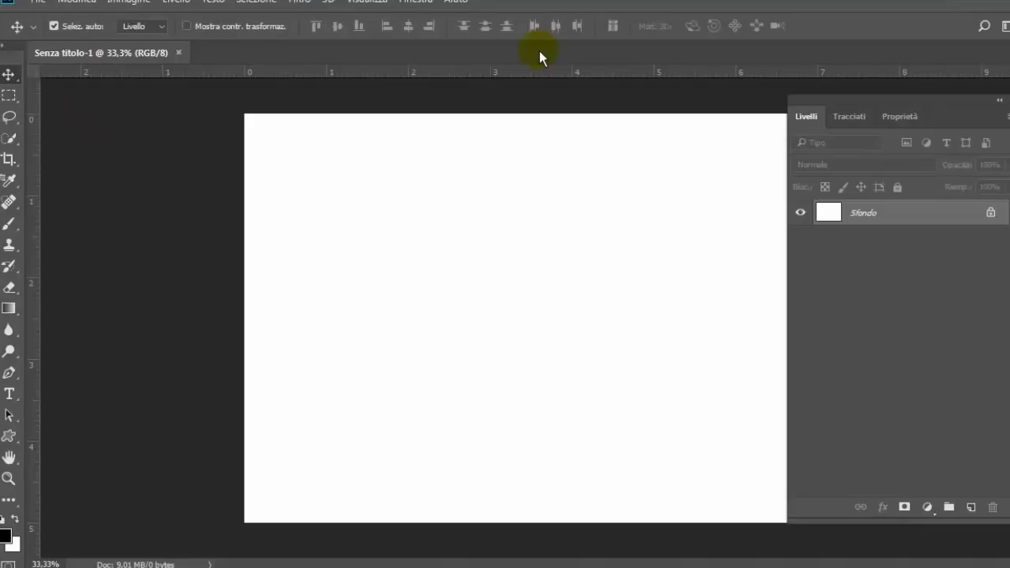
- Select the Brush tool and show the canvas brush picker with smaller preview thumbnails
click(14, 229)
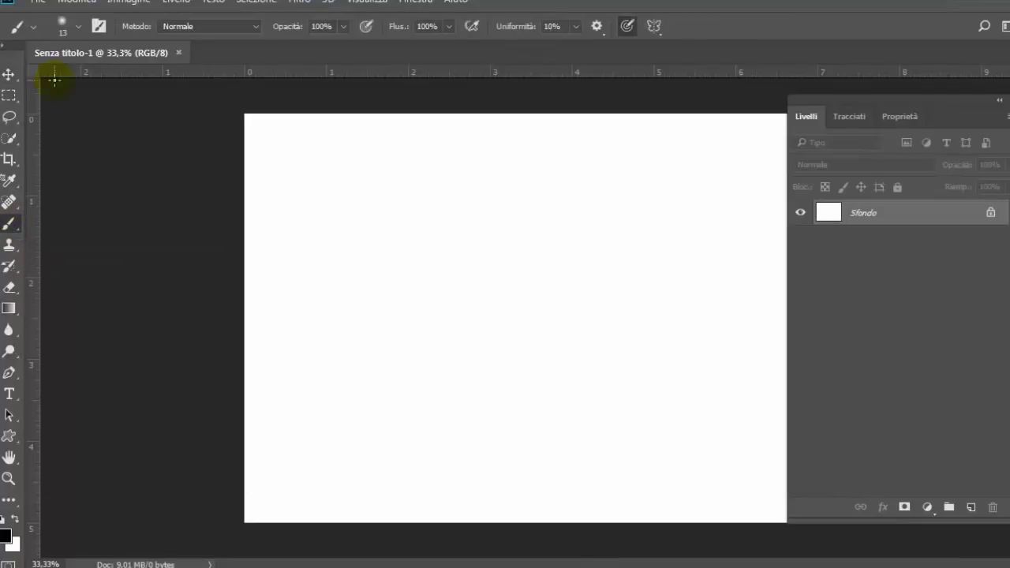
click(77, 30)
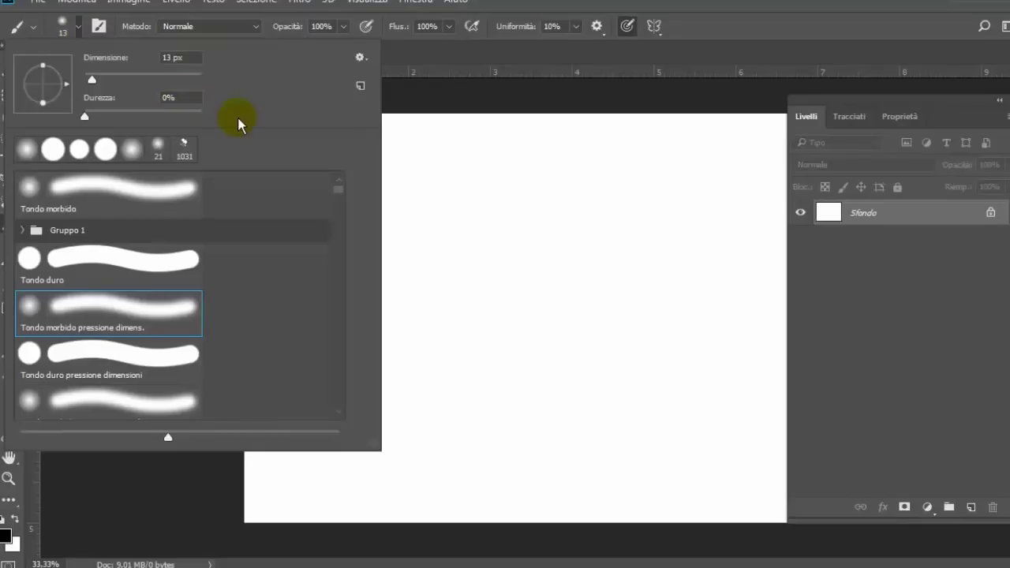
click(649, 14)
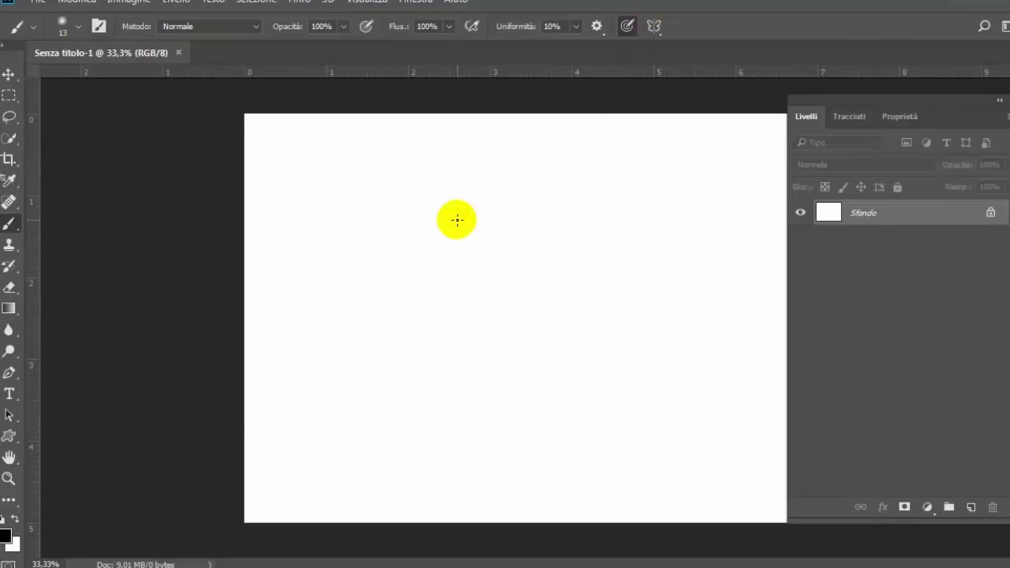
right_click(431, 229)
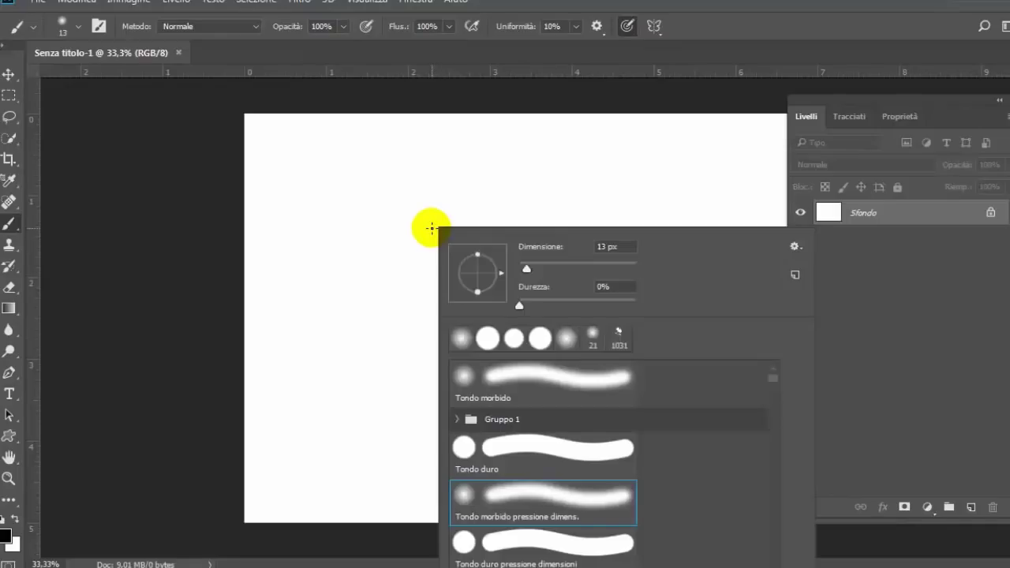
right_click(306, 150)
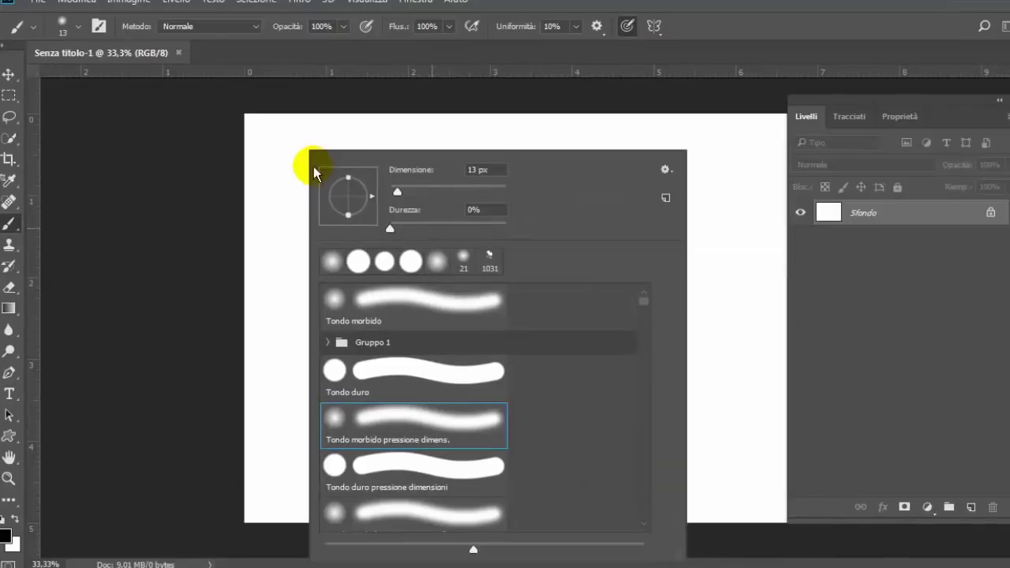
right_click(269, 125)
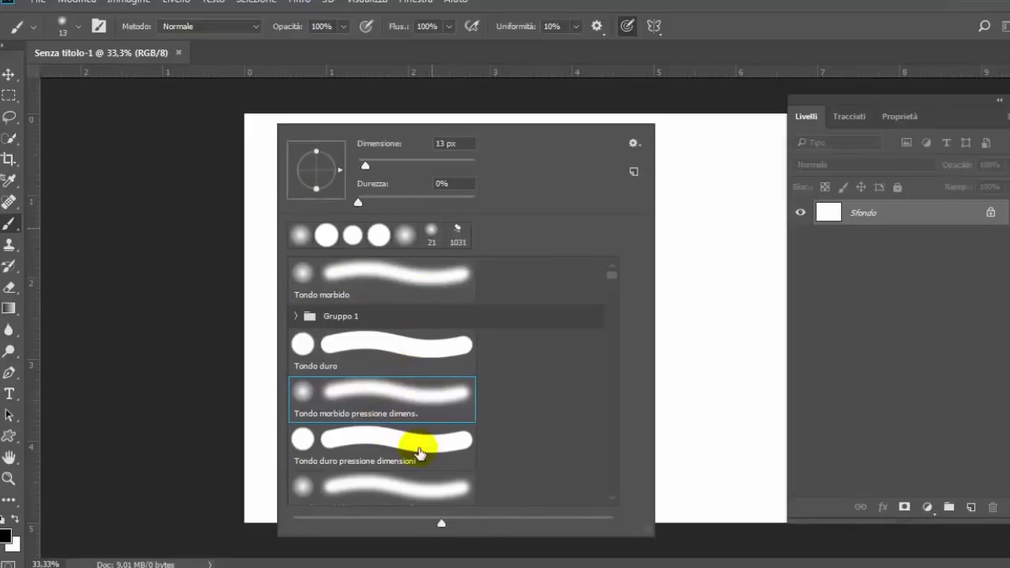
mouse_move(442, 524)
mouse_down()
mouse_move(521, 524)
mouse_move(361, 524)
mouse_move(561, 524)
mouse_move(381, 524)
mouse_move(482, 524)
mouse_move(429, 523)
mouse_up()
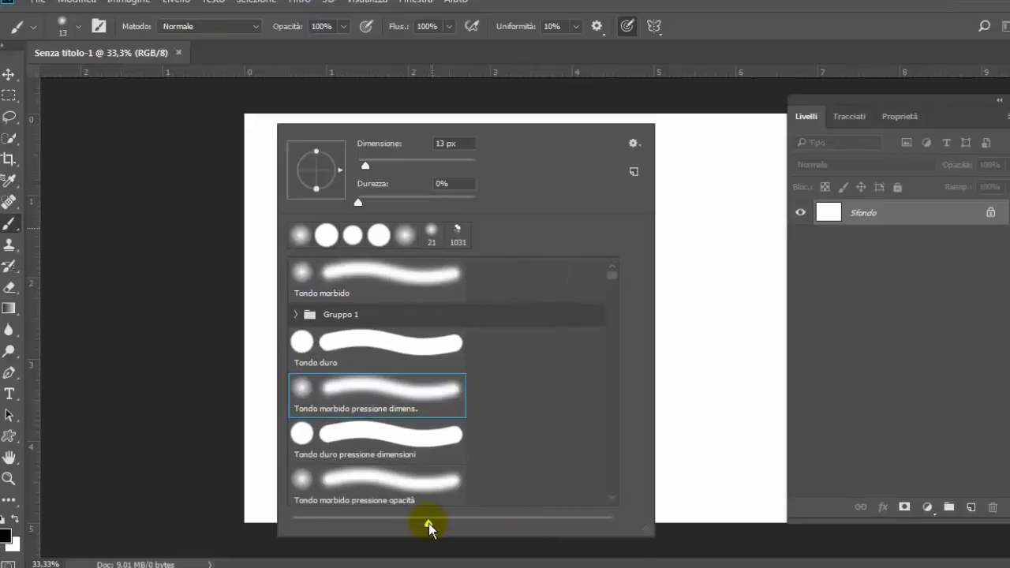
click(633, 144)
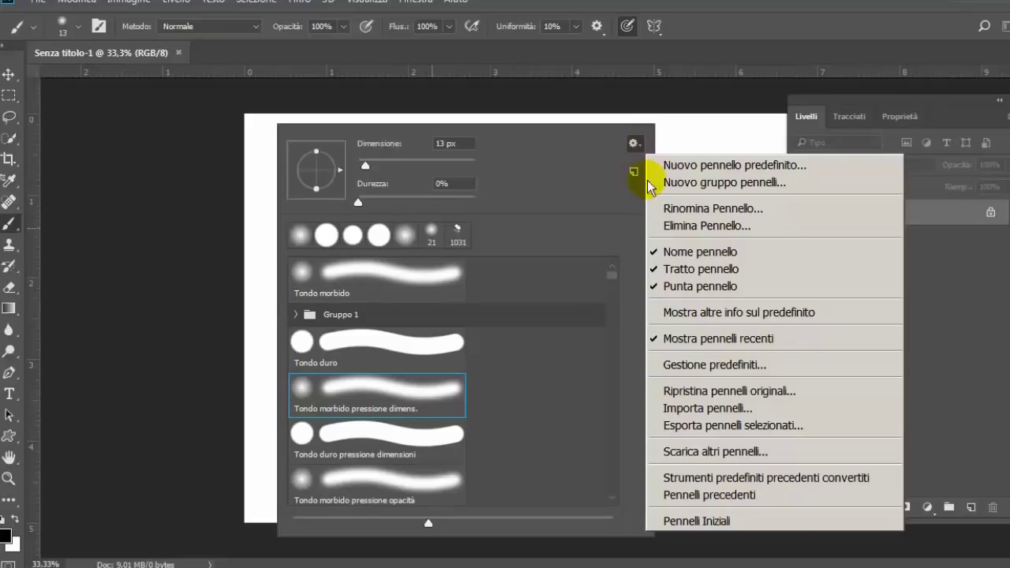
- Set the brush list to show brush names, stroke previews and tip thumbnails
click(653, 252)
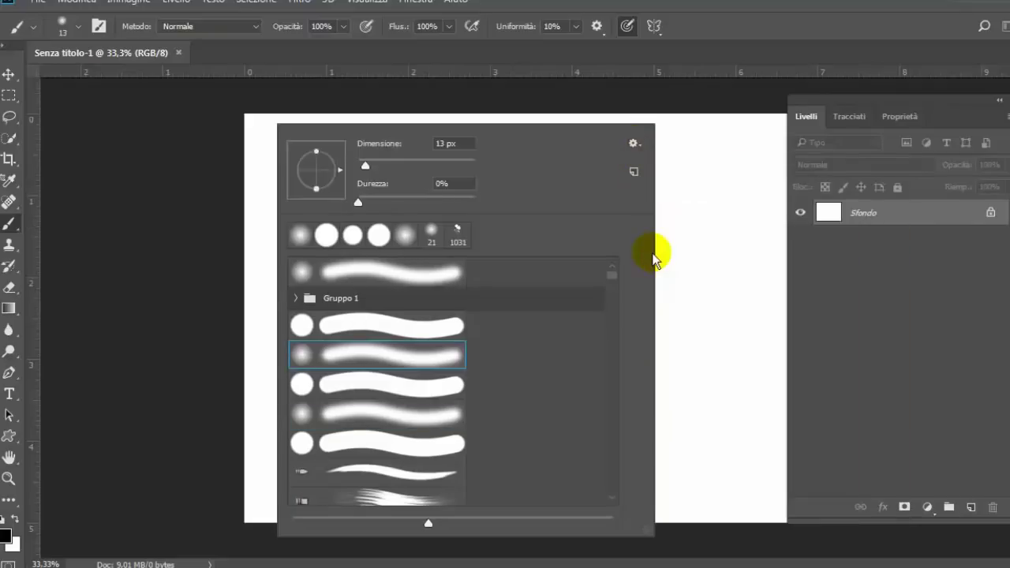
click(633, 143)
click(651, 269)
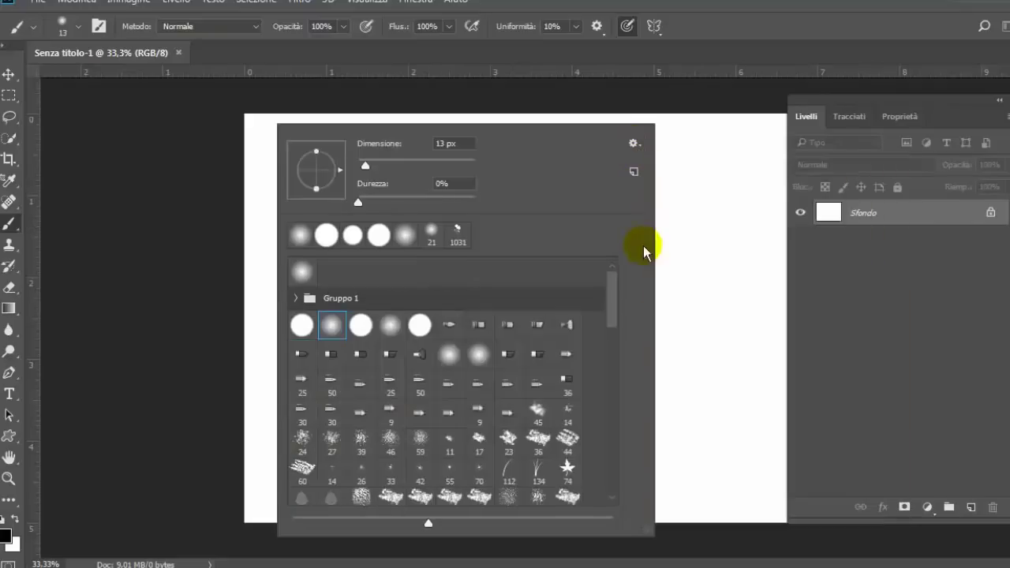
click(635, 145)
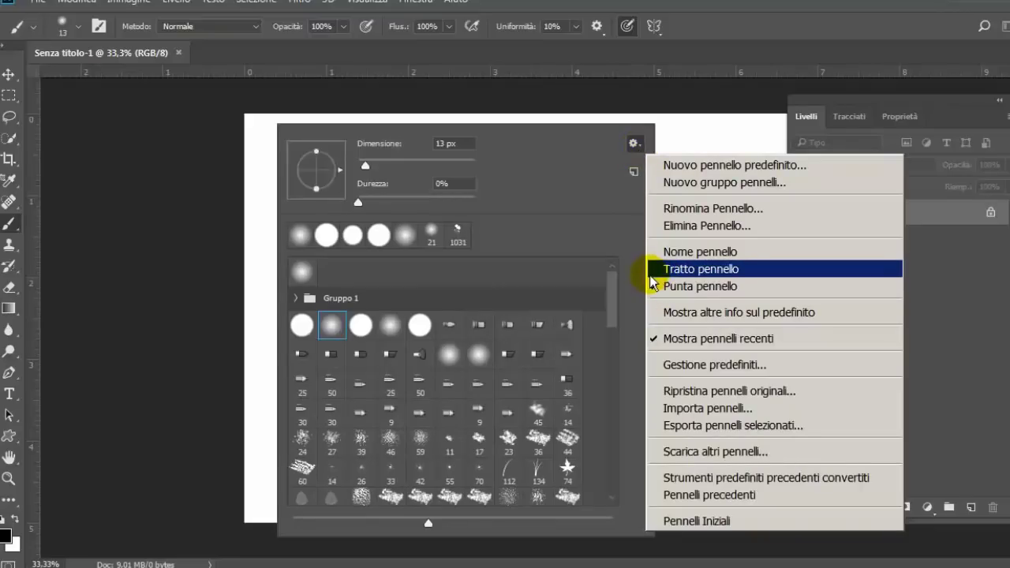
click(654, 269)
click(636, 145)
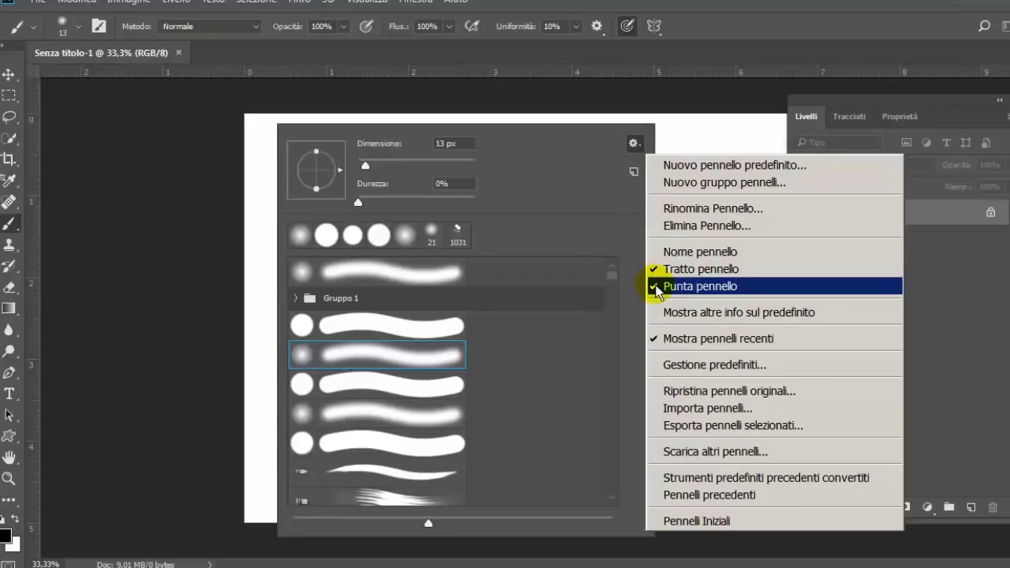
click(653, 287)
click(636, 145)
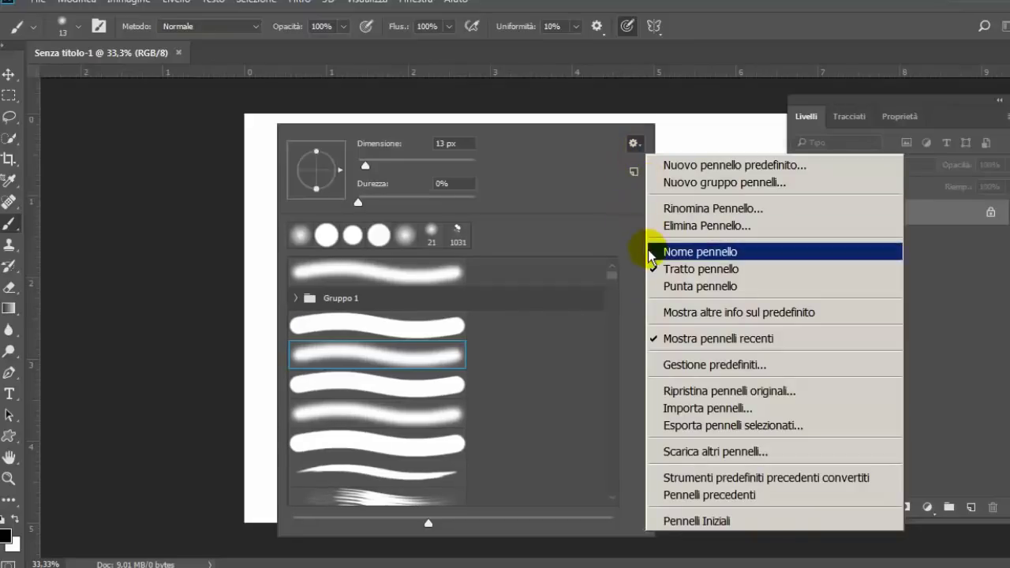
click(652, 251)
click(634, 144)
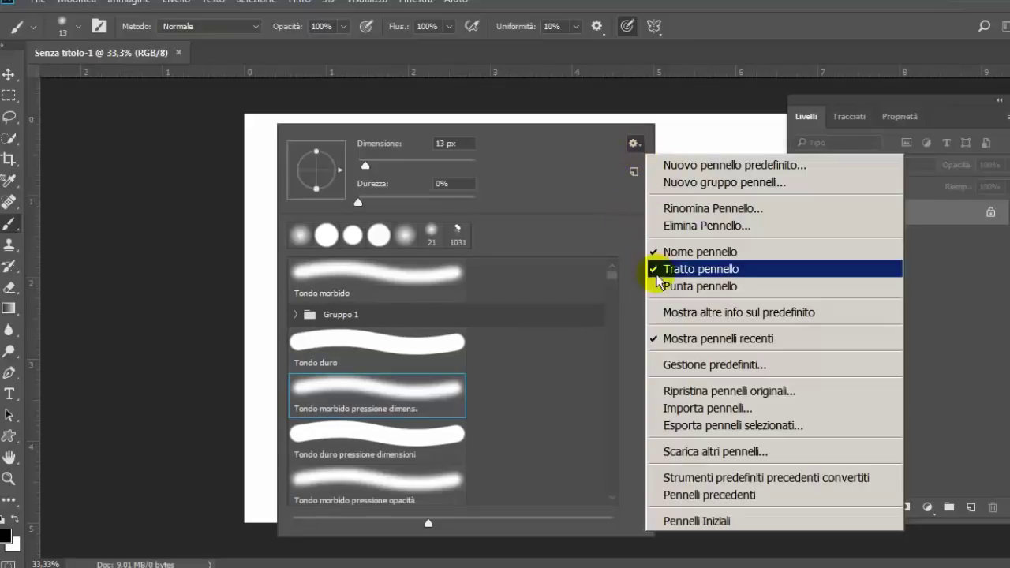
click(653, 285)
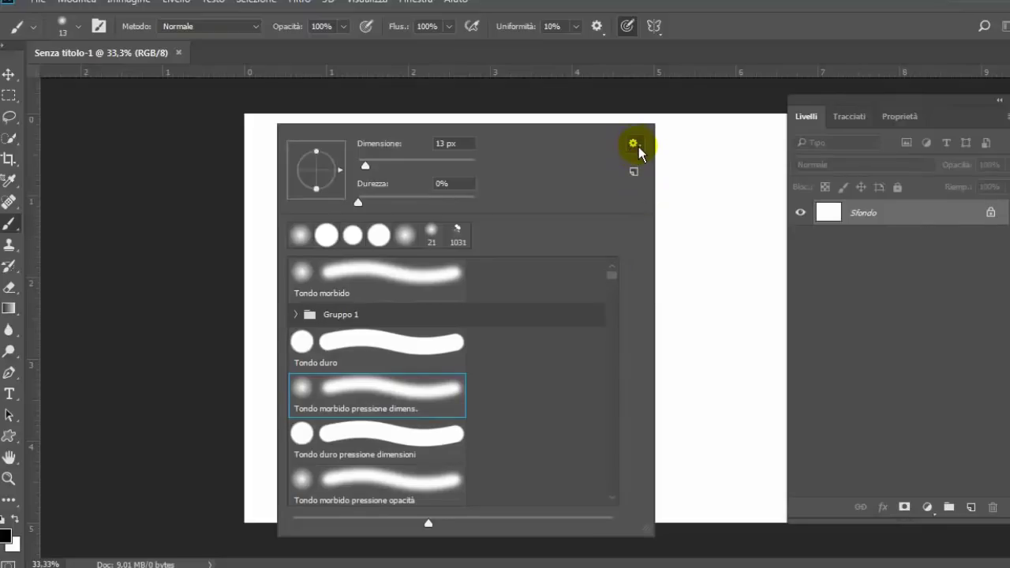
click(778, 184)
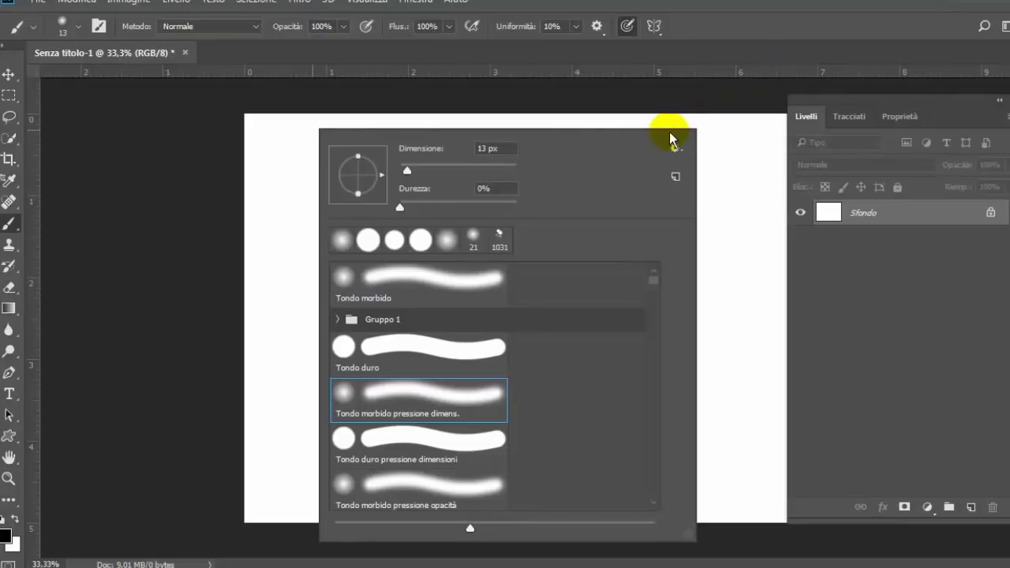
- Expand and collapse Gruppo 1 to view its lace brushes
click(338, 320)
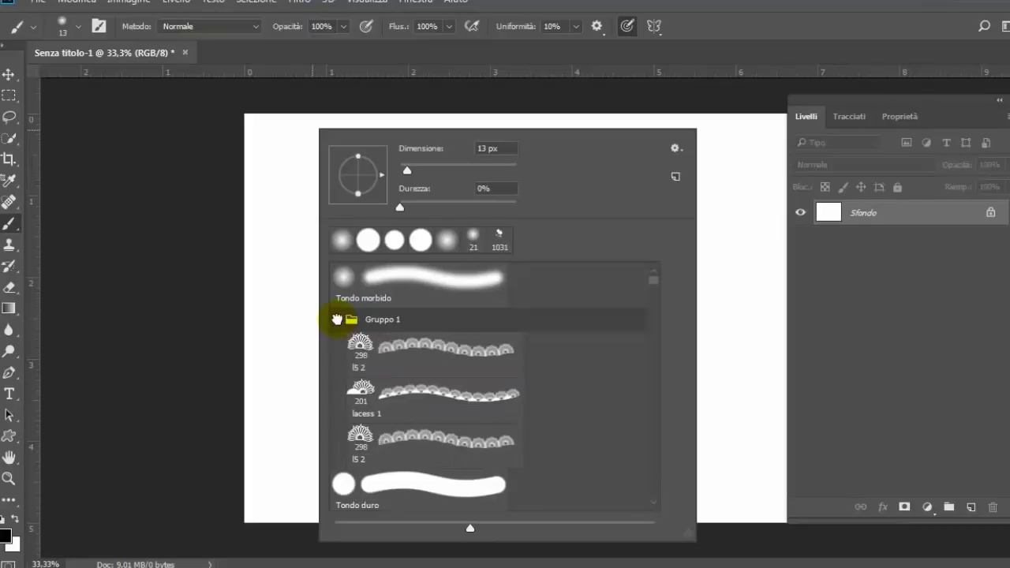
click(337, 320)
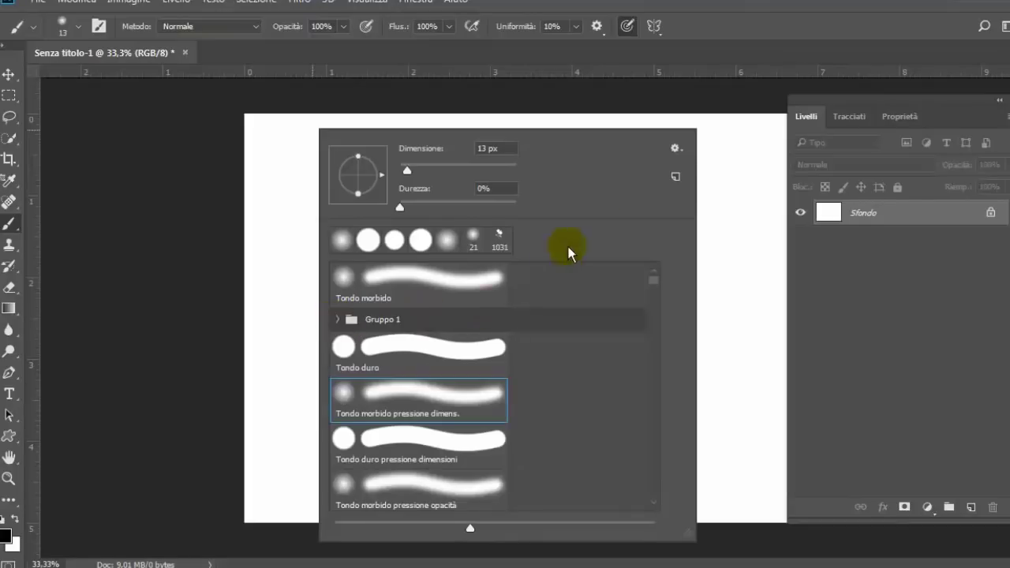
click(675, 149)
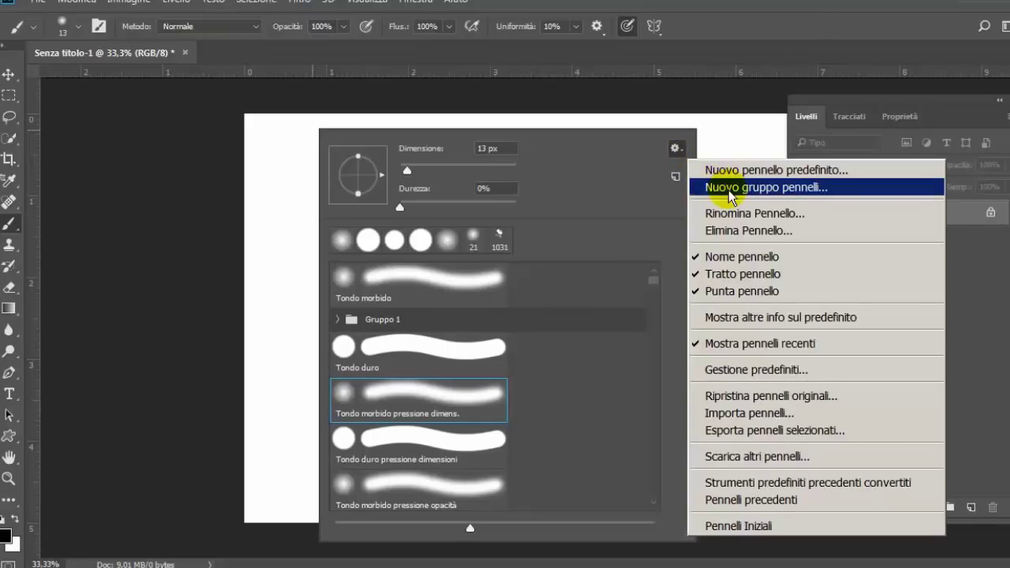
- Create brush group Gruppo 2 and move Tondo duro pressione dimensioni into it
click(730, 190)
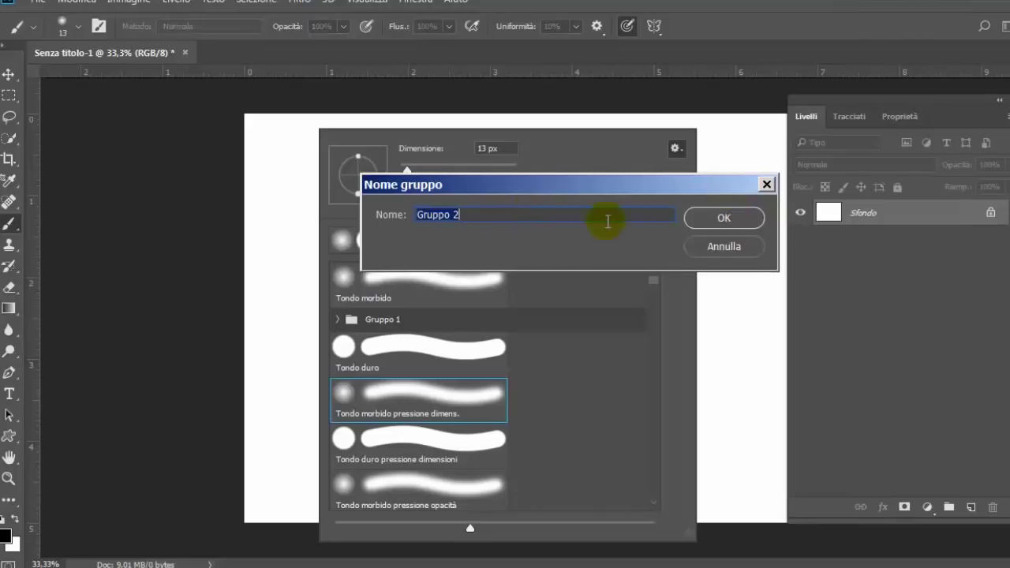
click(696, 219)
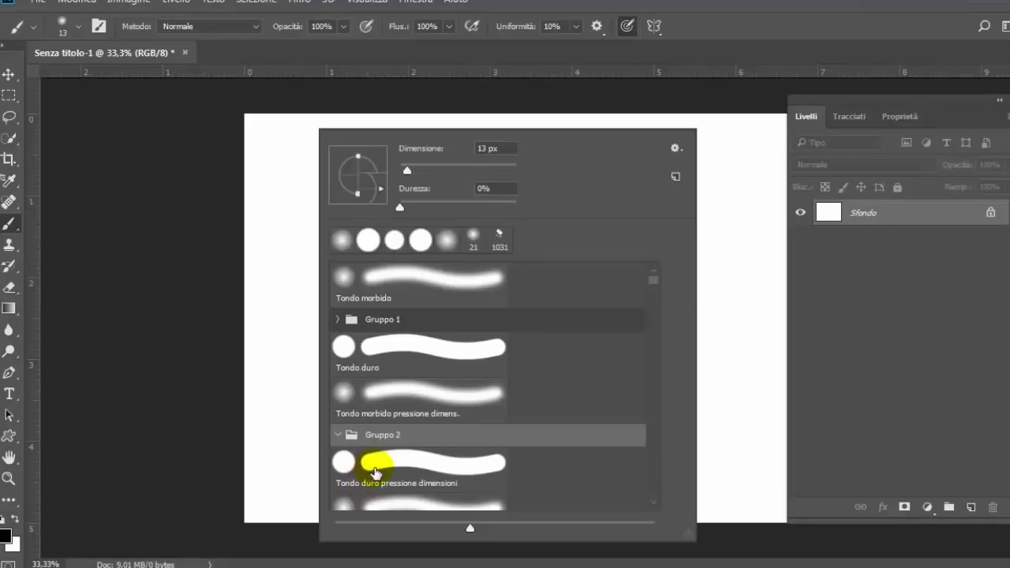
drag(375, 472, 377, 446)
click(674, 148)
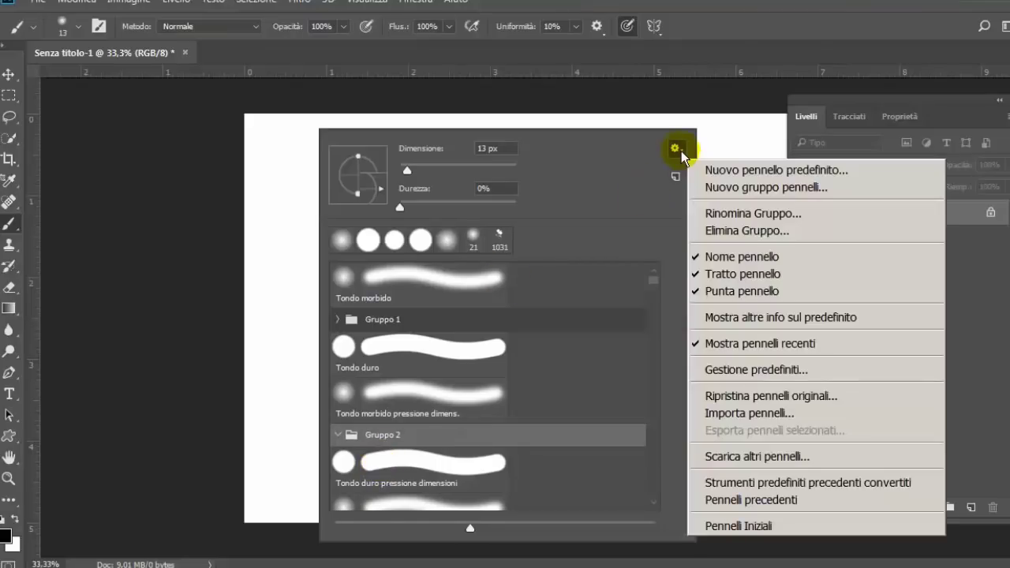
- In the Pennelli preset manager, select brushes 14, 45 and 39 and try moving them into Gruppo 2
click(724, 370)
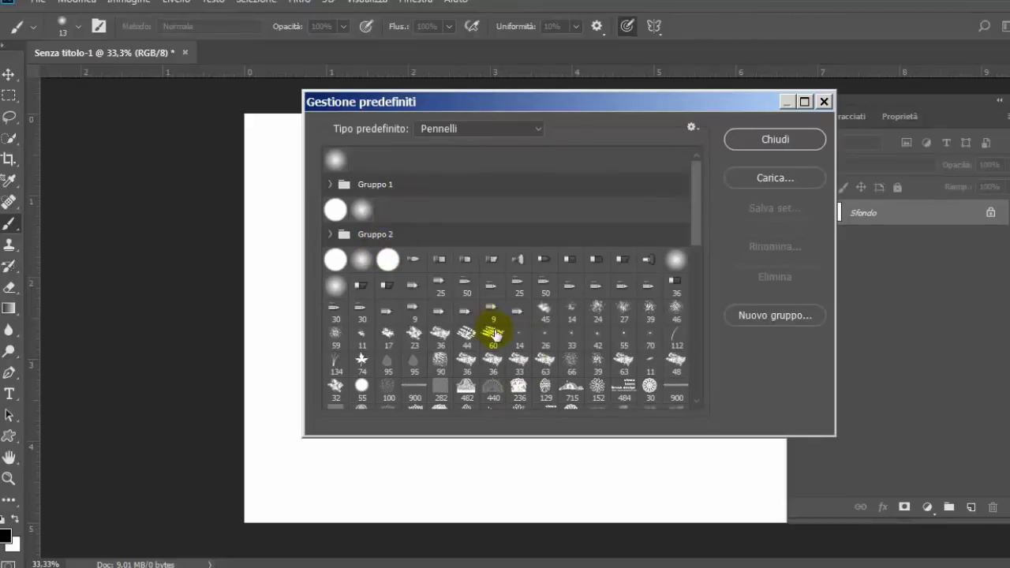
click(517, 338)
shift+click(599, 375)
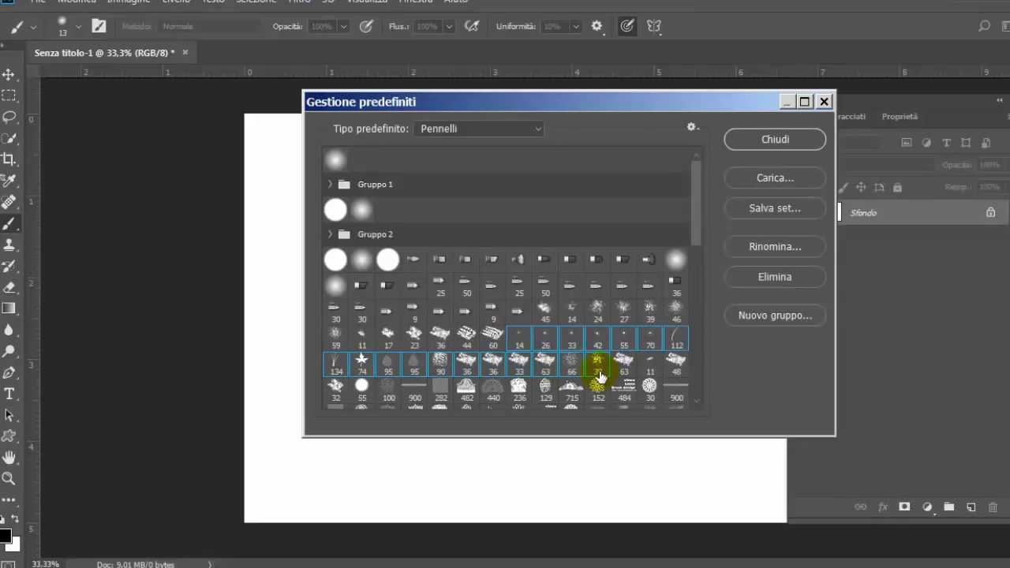
click(550, 314)
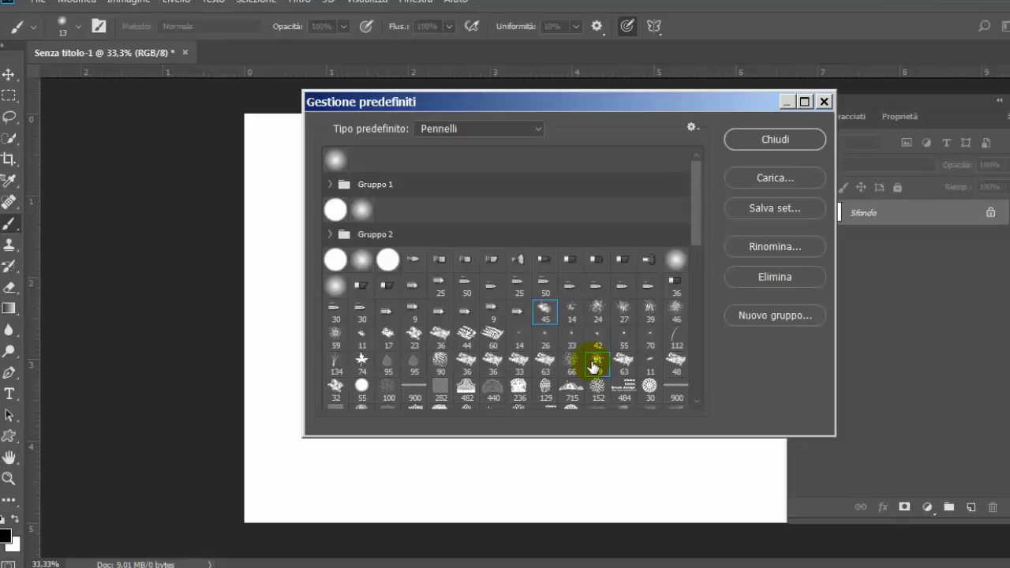
click(594, 364)
drag(546, 315, 594, 315)
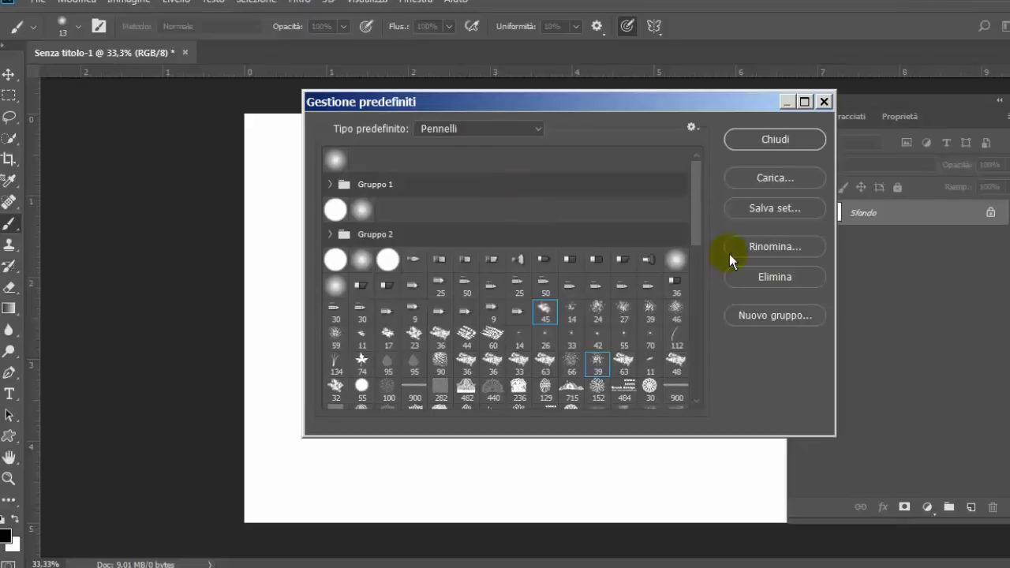
- Close the preset manager and bring up the brush picker on the canvas
click(825, 102)
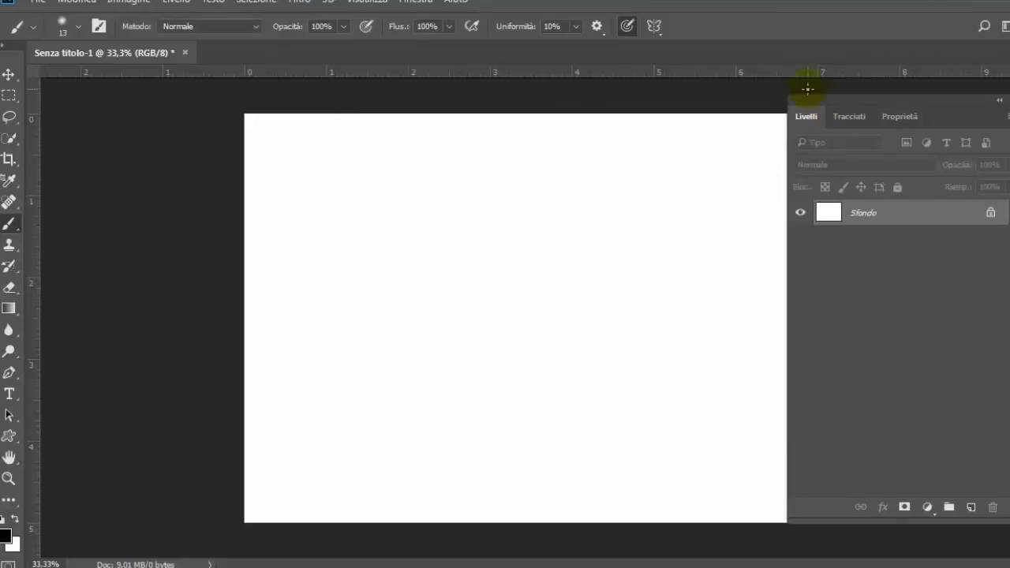
right_click(306, 119)
- Show the Impostazioni pennello panel with F5, move it off the layers list, then hide it
key(F5)
drag(828, 61, 819, 102)
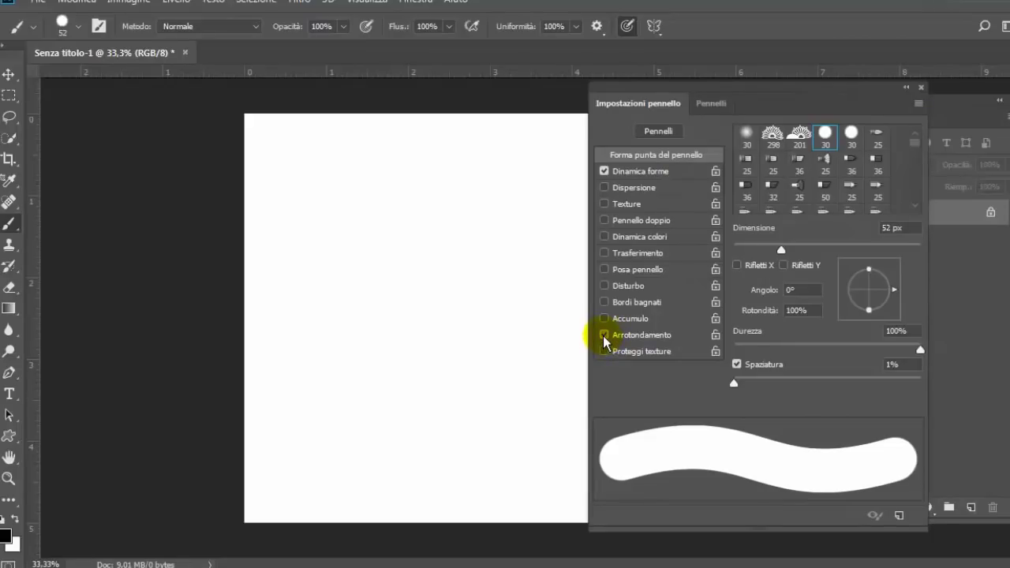
drag(815, 99, 825, 302)
key(F5)
scroll(565, 239, up, 1)
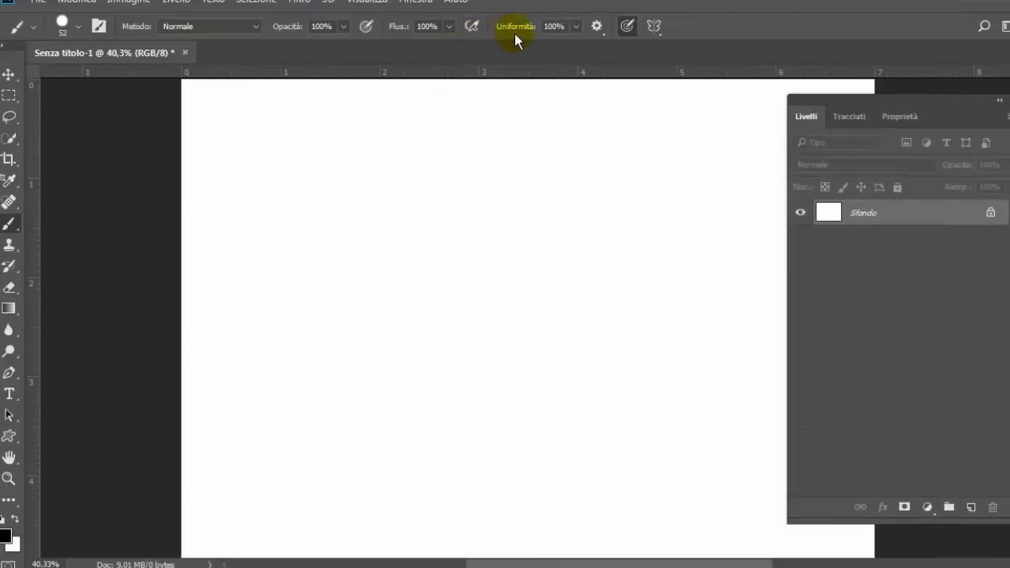
- Set smoothing near 0%, enlarge the brush to 97 px and paint a black zigzag
click(575, 28)
drag(574, 44, 503, 43)
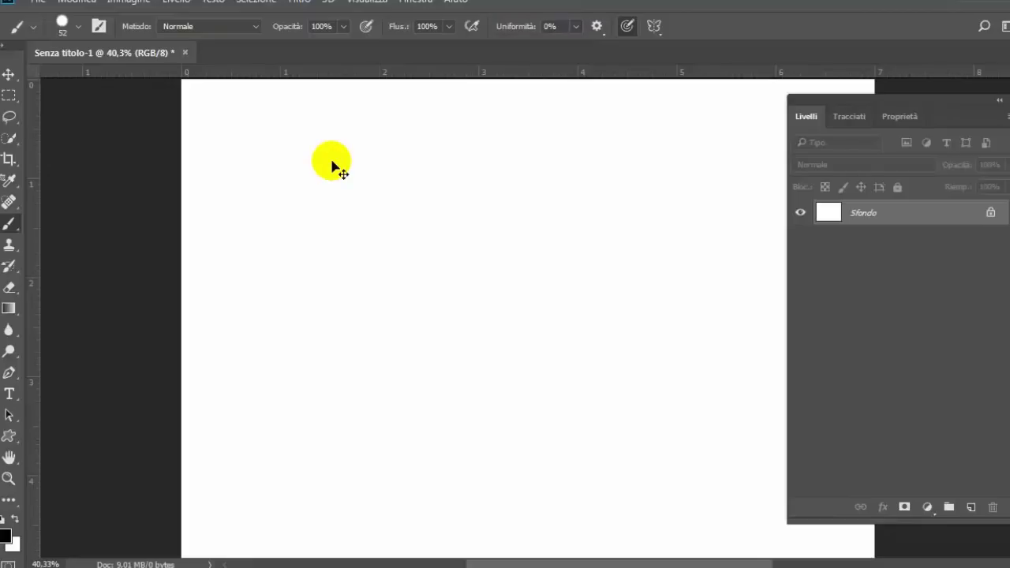
drag(331, 161, 348, 185)
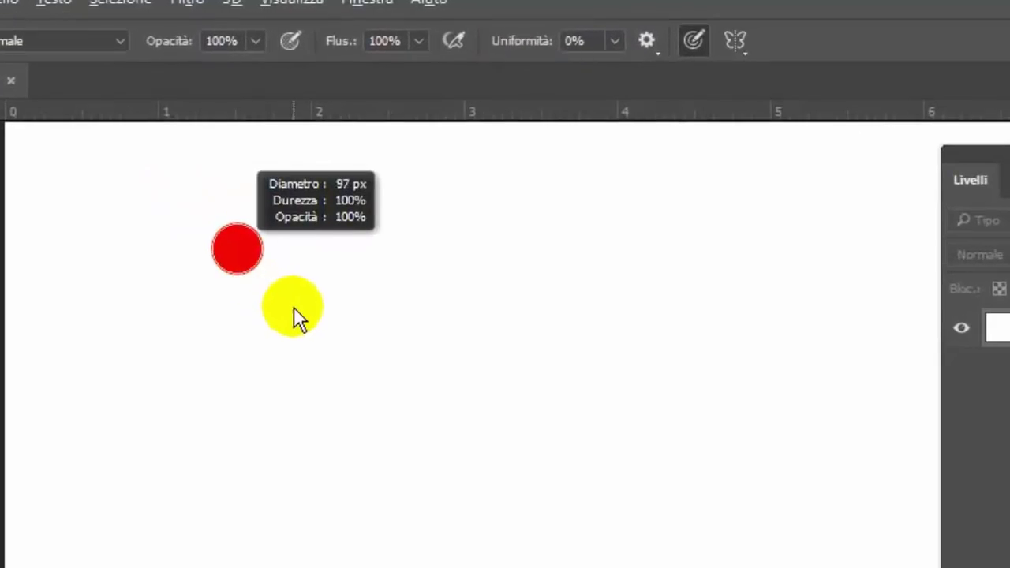
drag(262, 284, 294, 307)
mouse_move(93, 242)
mouse_down()
mouse_move(365, 255)
mouse_move(537, 394)
mouse_move(751, 295)
mouse_move(827, 375)
mouse_up()
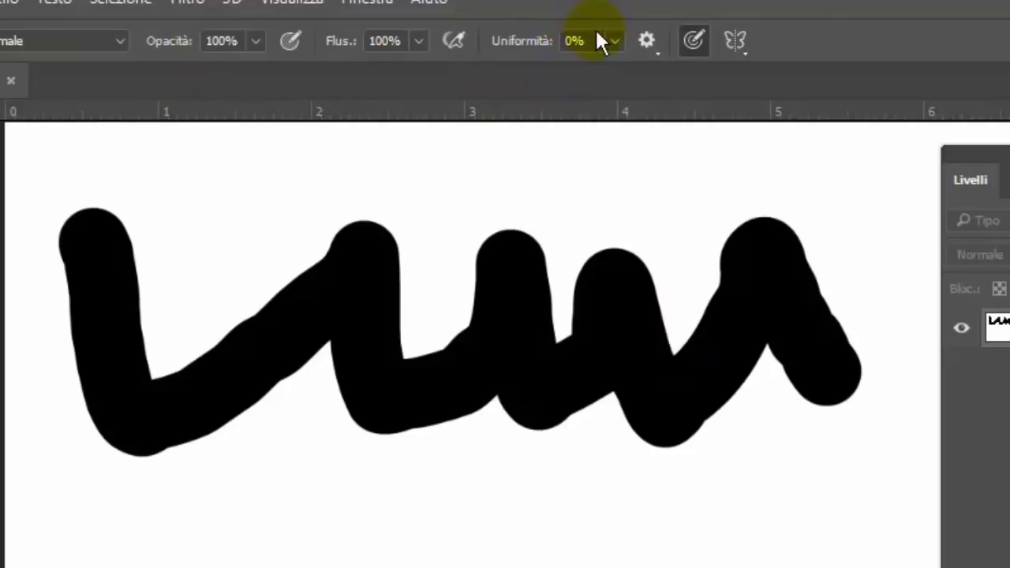
- Raise smoothing to 100% and paint a smoothed wavy stroke below the zigzag
click(615, 44)
drag(615, 71, 759, 80)
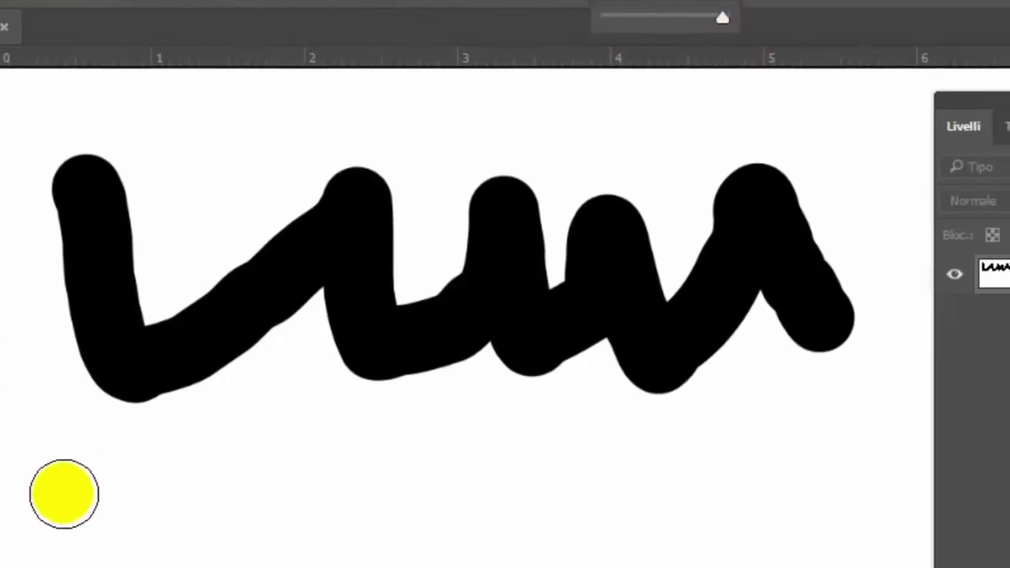
mouse_move(74, 383)
mouse_down()
mouse_move(648, 340)
mouse_move(780, 469)
mouse_move(866, 492)
mouse_move(889, 514)
mouse_up()
scroll(518, 465, up, 1)
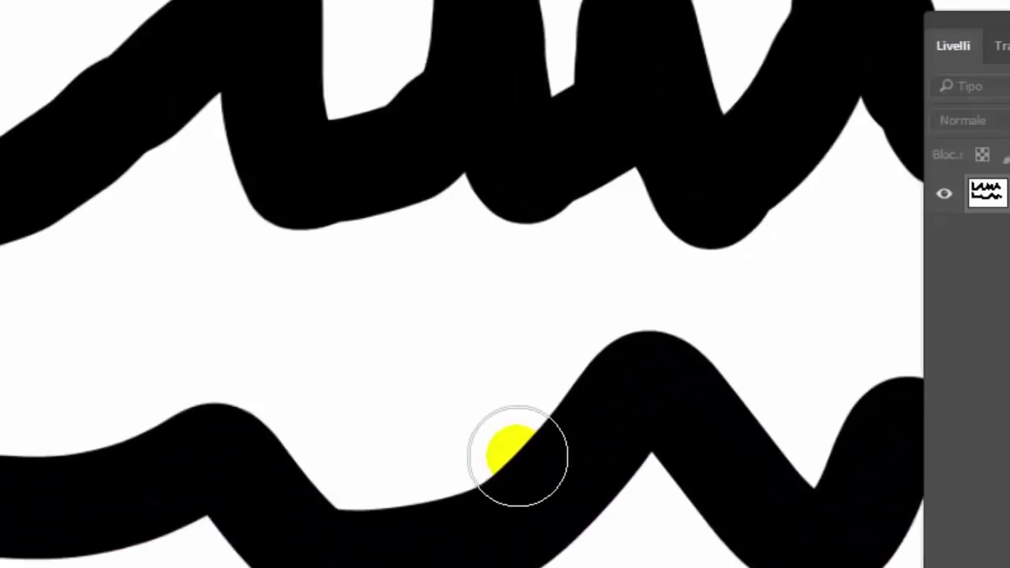
scroll(514, 450, up, 1)
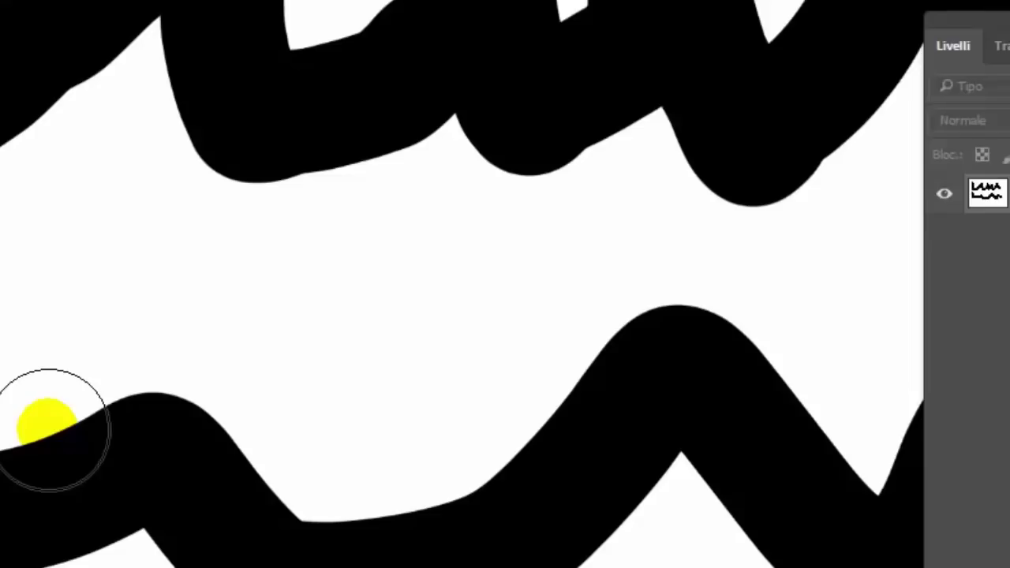
scroll(49, 429, down, 1)
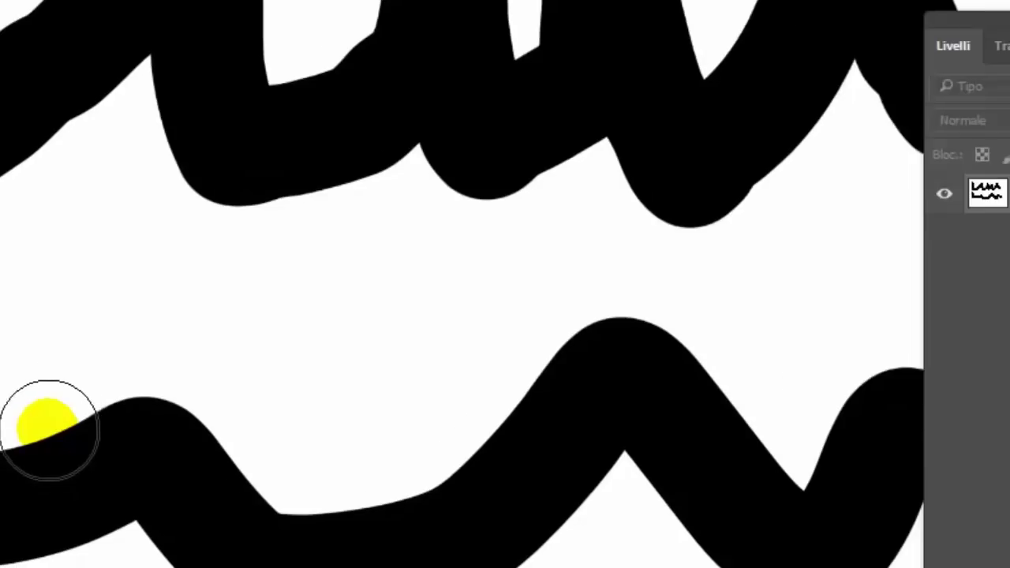
scroll(49, 429, down, 1)
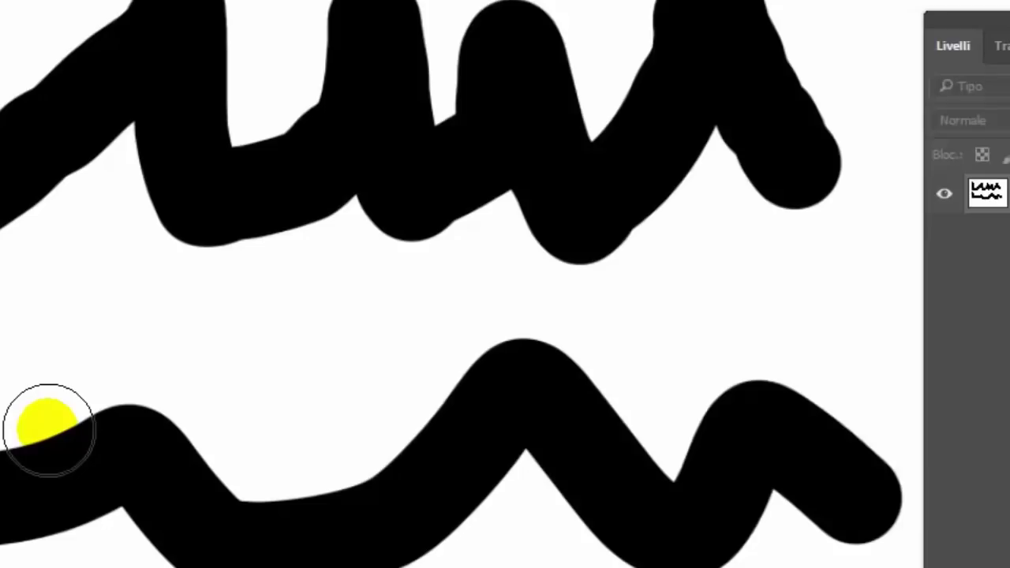
scroll(49, 430, down, 1)
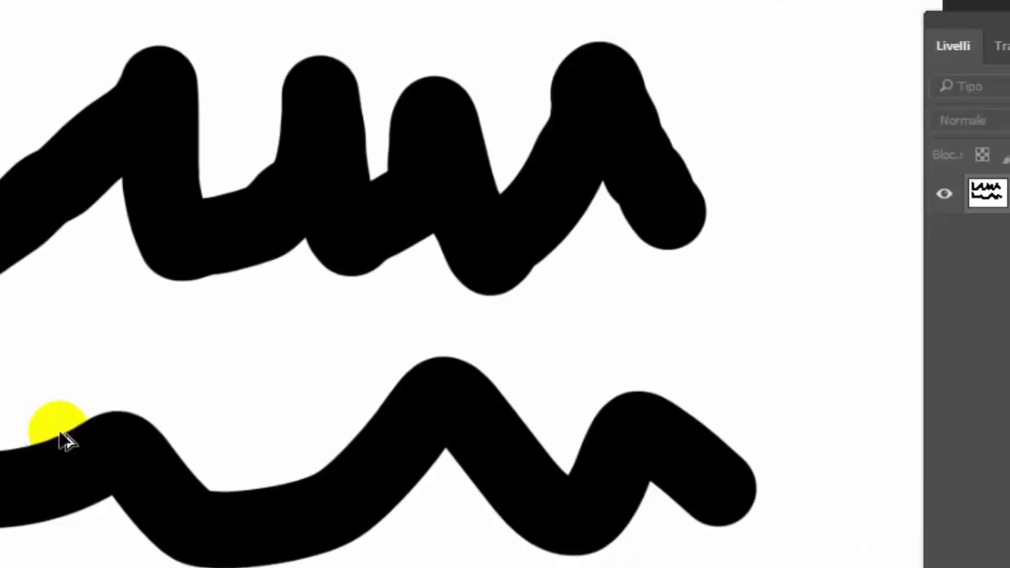
- Undo the test strokes and paint a large curling black spiral
key(ctrl+z)
key(ctrl+z)
drag(415, 335, 433, 277)
mouse_move(417, 202)
mouse_down()
mouse_move(190, 239)
mouse_move(263, 408)
mouse_move(577, 442)
mouse_move(628, 198)
mouse_move(408, 64)
mouse_move(120, 108)
mouse_move(5, 315)
mouse_move(62, 468)
mouse_move(207, 542)
mouse_move(575, 542)
mouse_move(649, 524)
mouse_move(697, 497)
mouse_move(687, 468)
mouse_move(733, 379)
mouse_move(781, 230)
mouse_move(841, 232)
mouse_move(771, 102)
mouse_move(676, 97)
mouse_move(534, 117)
mouse_move(277, 90)
mouse_move(173, 103)
mouse_move(97, 213)
mouse_move(84, 274)
mouse_up()
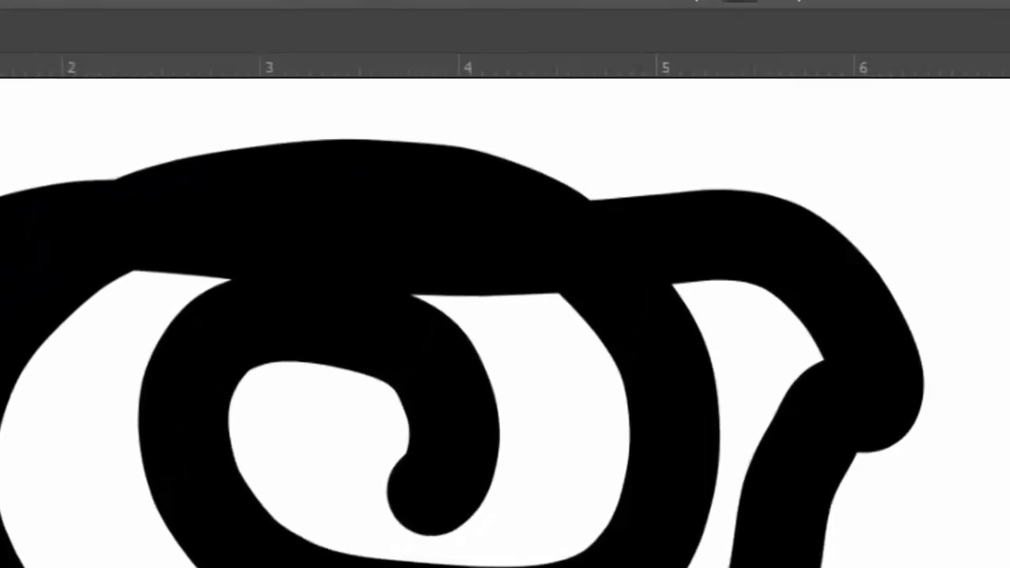
- Undo the spiral and turn on Messa in pari del tratto in the smoothing options
key(ctrl+z)
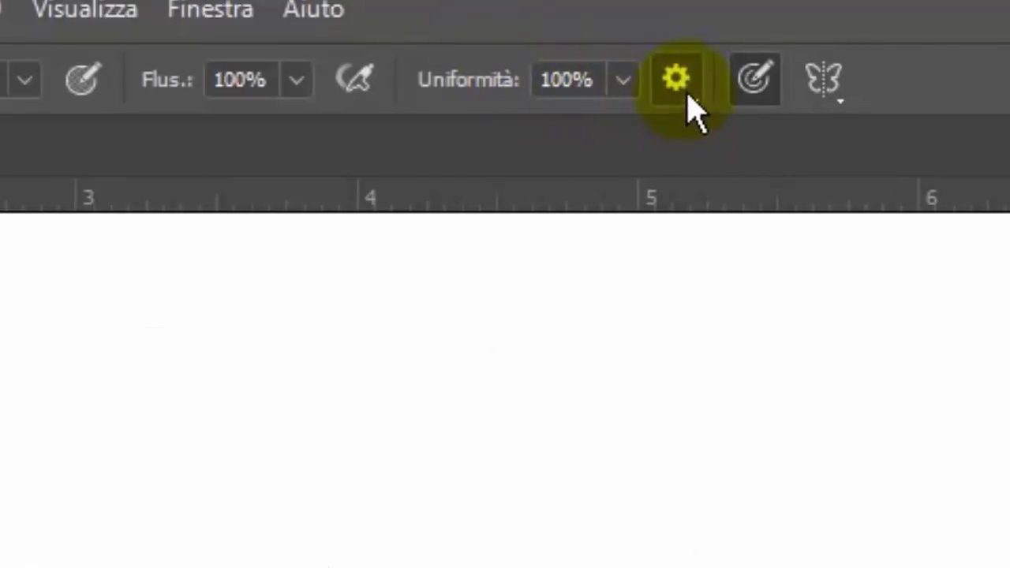
click(688, 102)
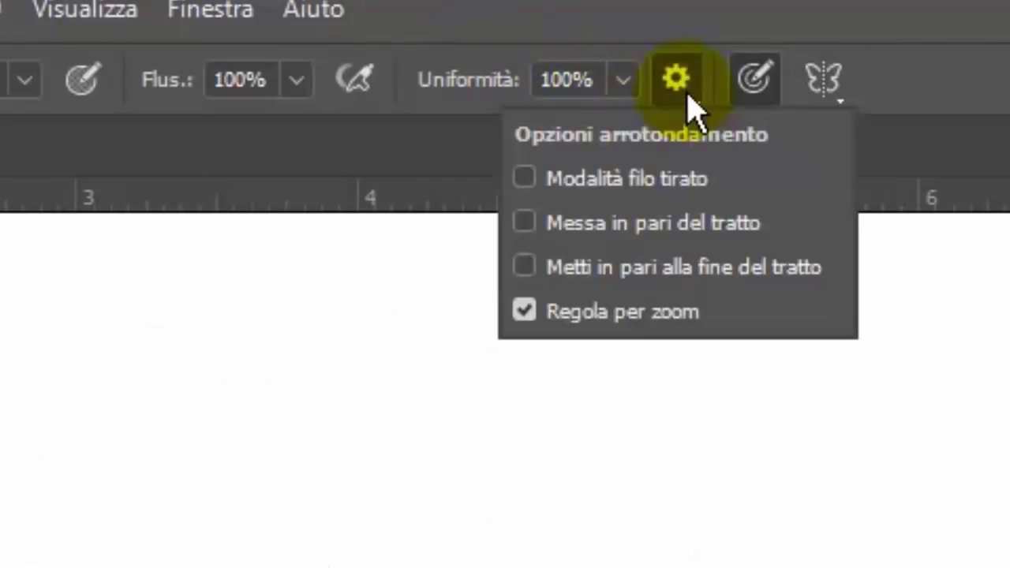
click(527, 223)
click(433, 277)
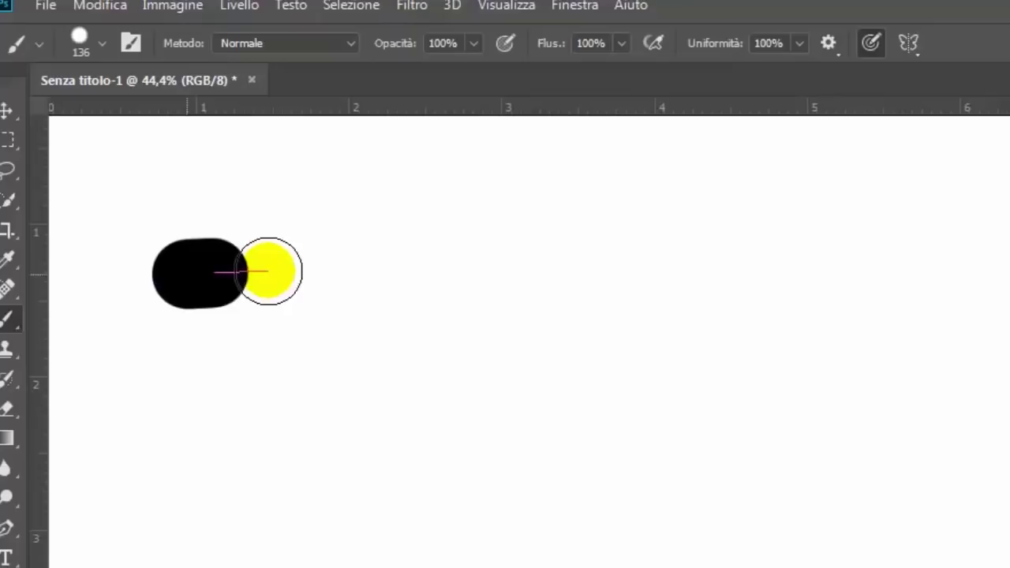
- Paint a long straight stroke and a hooked stroke, then undo them both
drag(268, 271, 777, 257)
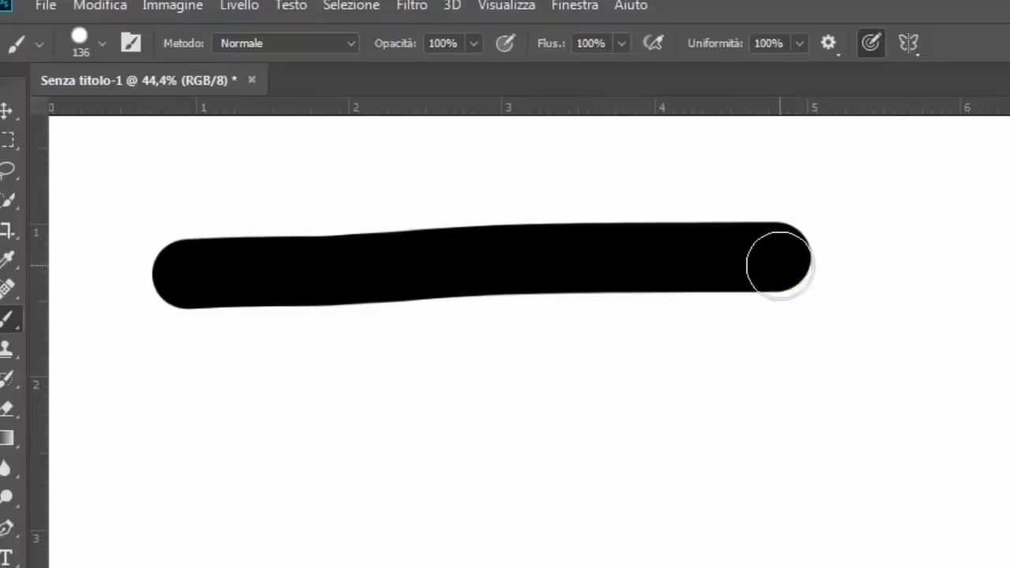
mouse_move(710, 383)
mouse_down()
mouse_move(654, 379)
mouse_move(433, 404)
mouse_move(451, 526)
mouse_move(859, 493)
mouse_up()
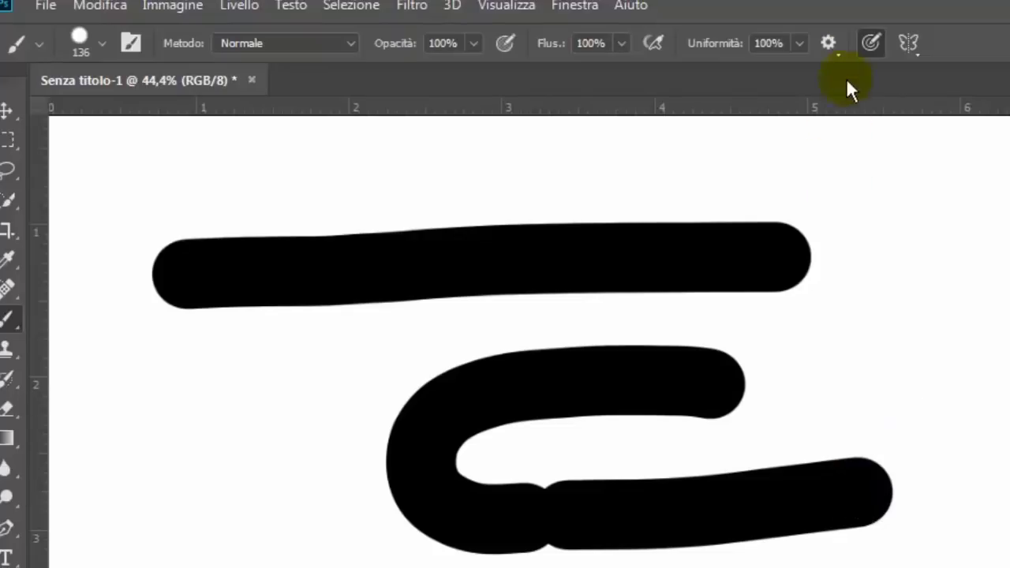
key(ctrl+z)
key(ctrl+z)
key(ctrl+shift+z)
key(ctrl+z)
key(ctrl+z)
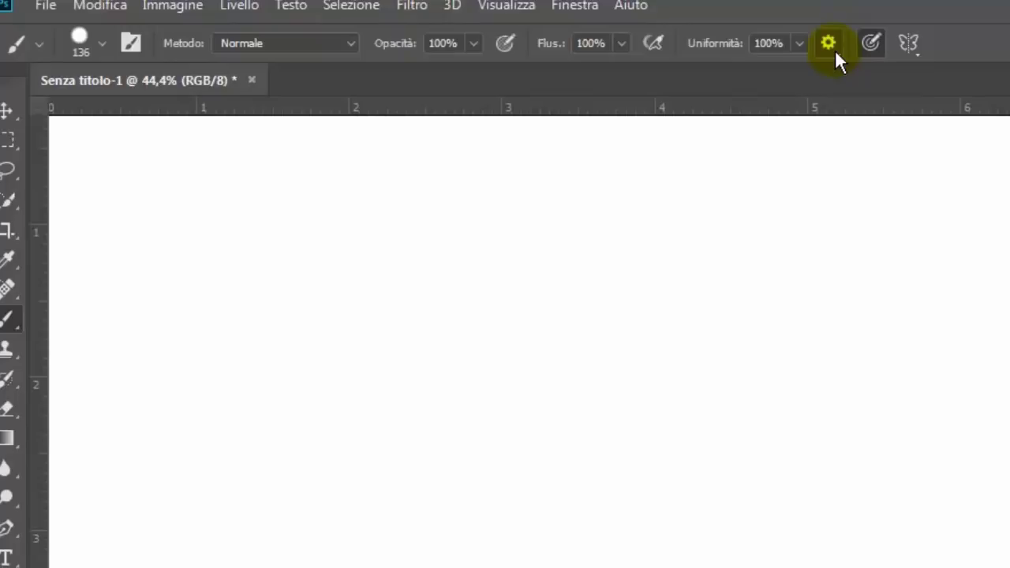
- Turn on pulled-string smoothing mode, paint a test stroke, then undo it
click(834, 50)
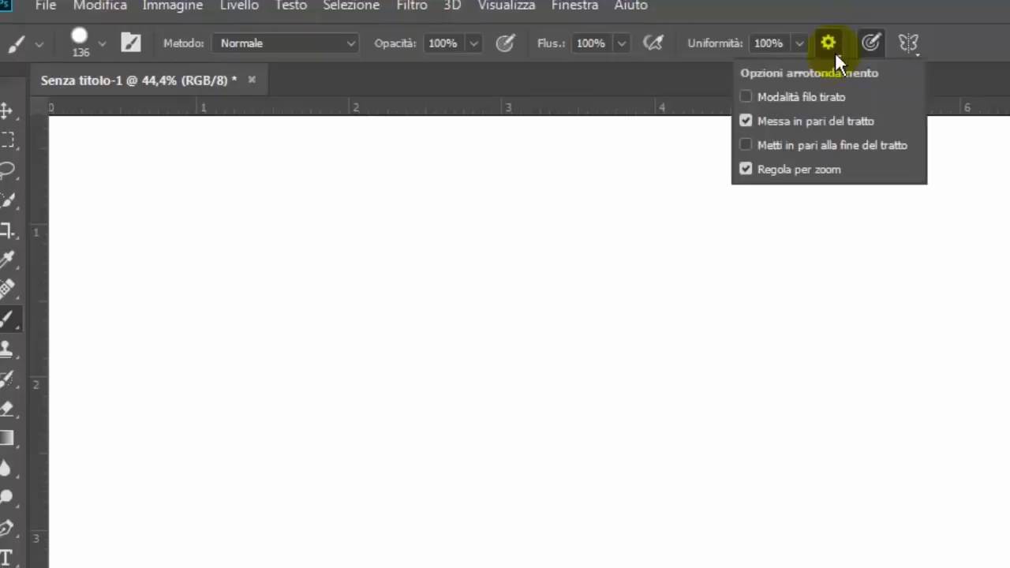
click(744, 97)
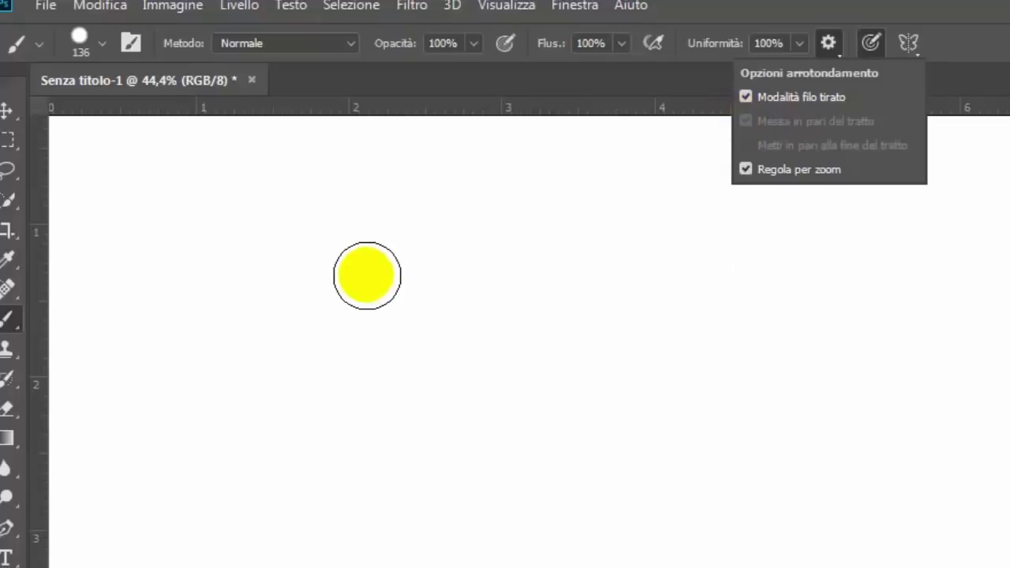
click(261, 266)
mouse_move(261, 266)
mouse_down()
mouse_move(478, 475)
mouse_move(497, 303)
mouse_move(570, 271)
mouse_move(684, 252)
mouse_move(665, 499)
mouse_move(334, 526)
mouse_move(395, 567)
mouse_move(774, 541)
mouse_move(812, 300)
mouse_move(921, 313)
mouse_up()
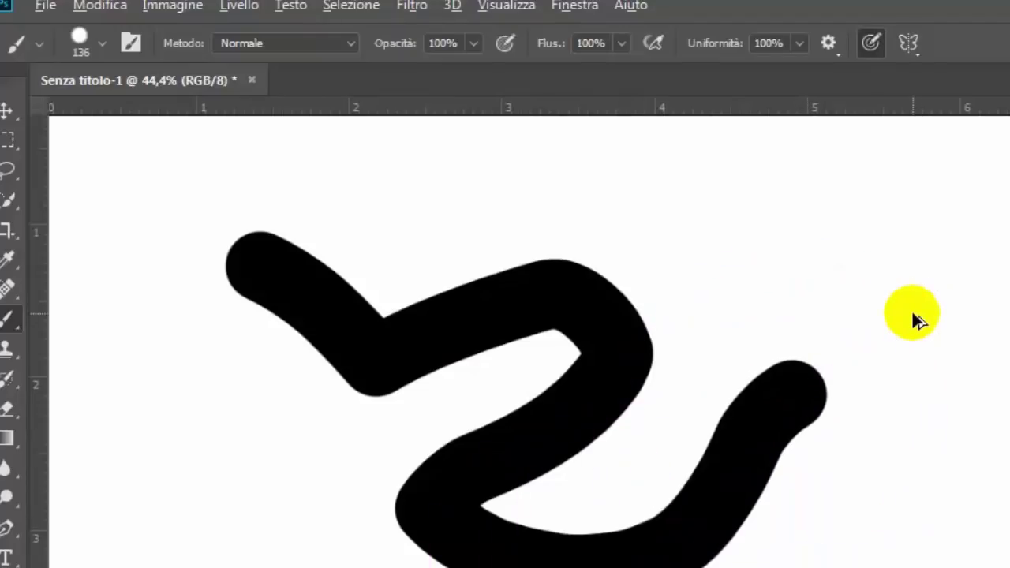
key(ctrl+z)
- Turn pulled-string mode off, toggle stroke catch-up, and paint long and straight test strokes
click(830, 45)
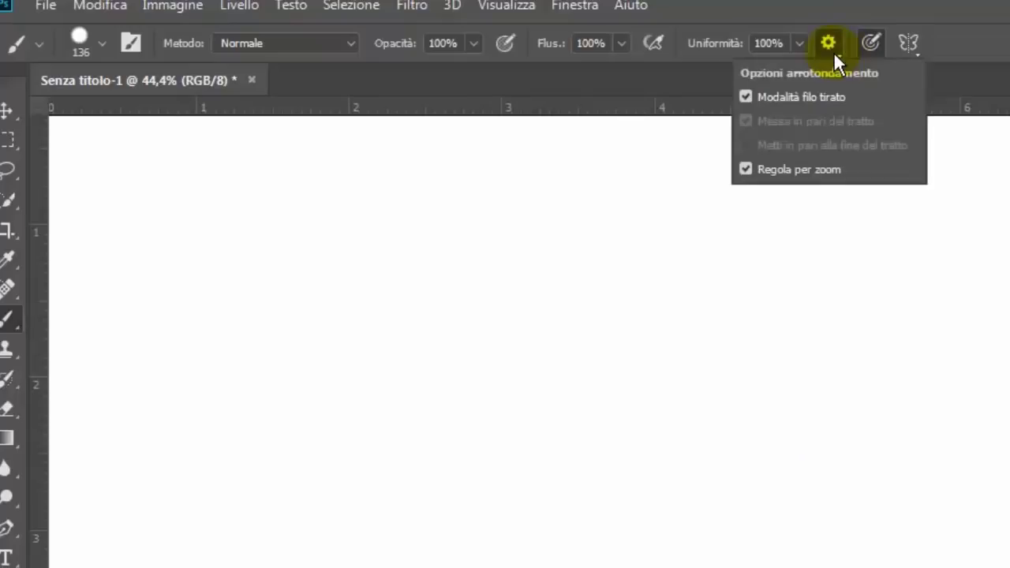
click(746, 98)
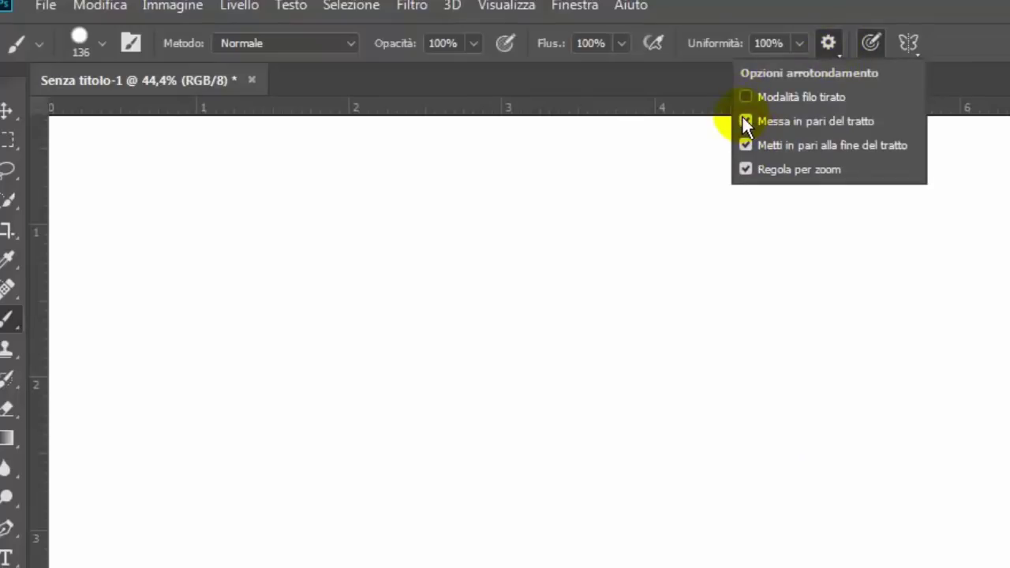
click(745, 121)
click(193, 380)
drag(193, 381, 914, 330)
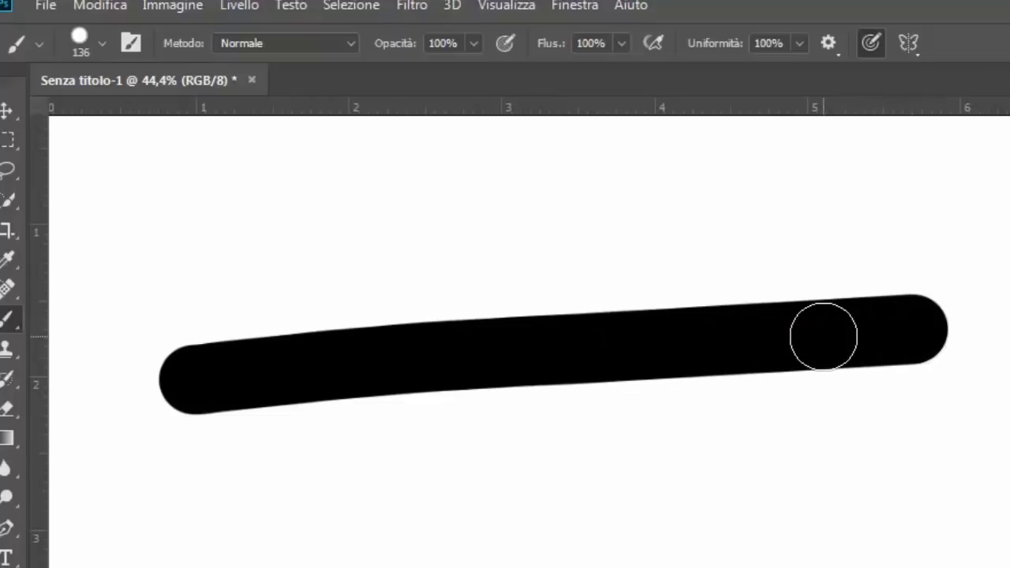
click(575, 326)
click(176, 239)
shift+click(777, 235)
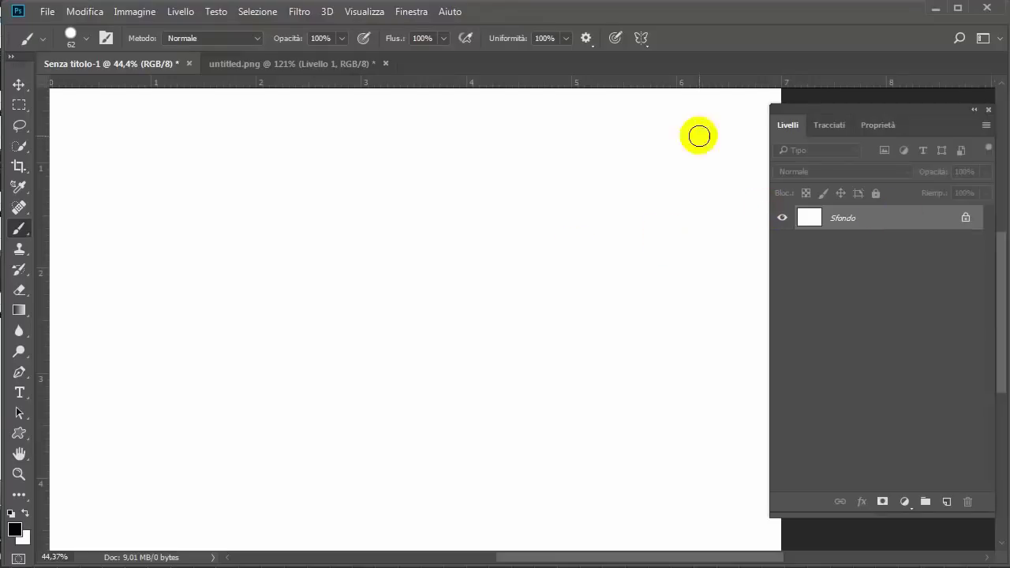
- Open untitled.png in Seleziona e maschera and lower the Trasparenza preview
click(288, 67)
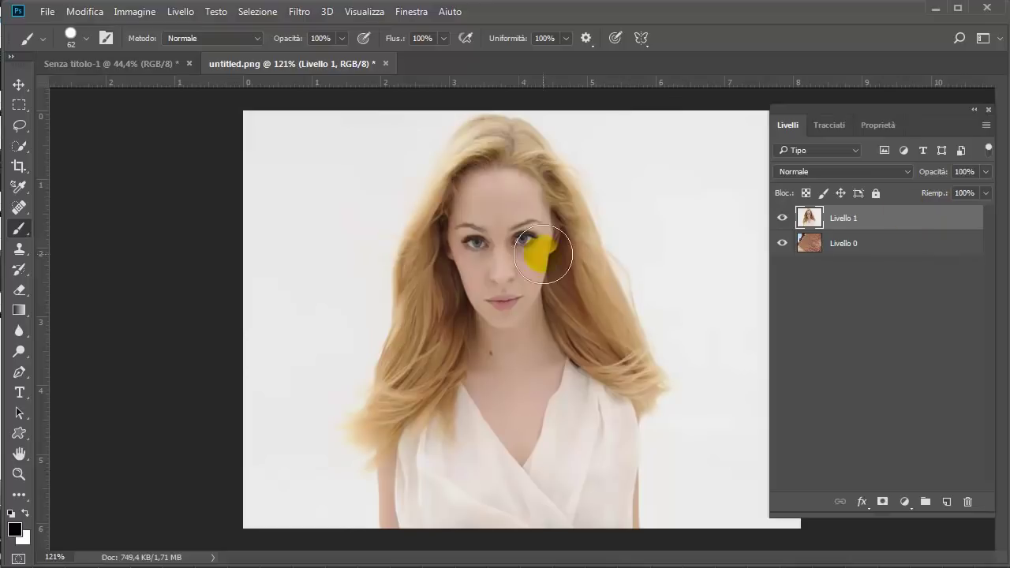
click(258, 12)
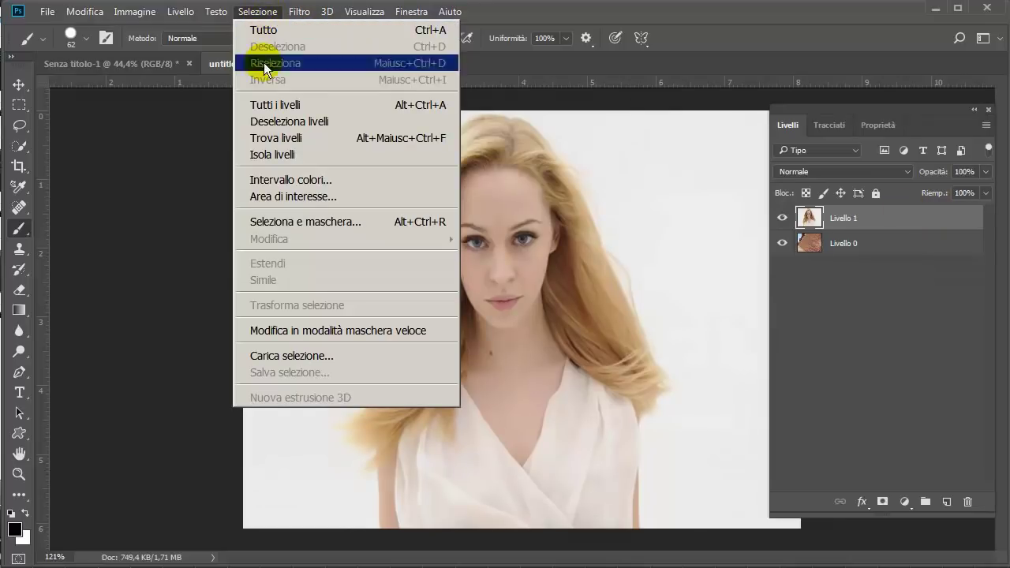
click(350, 225)
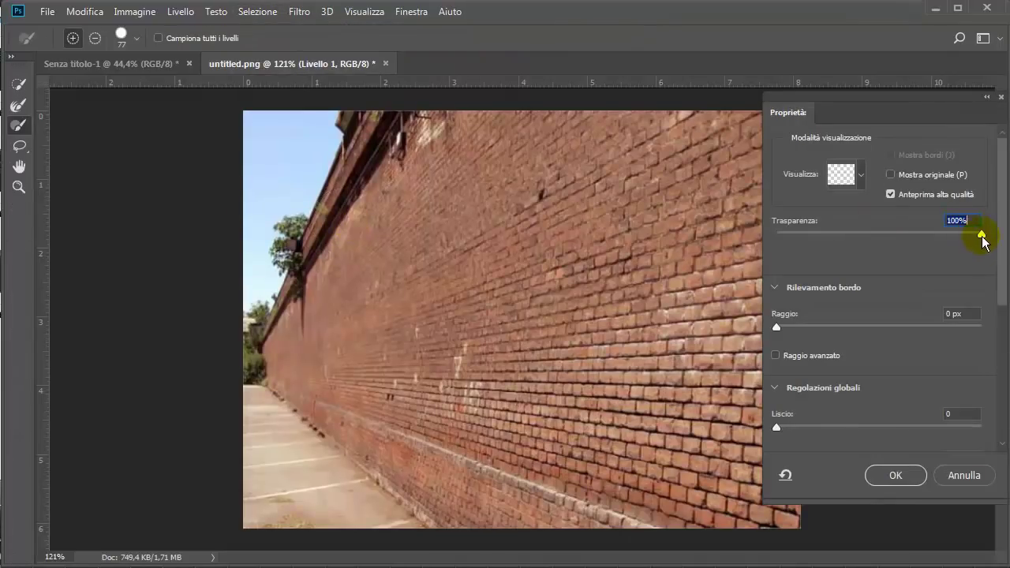
drag(981, 235, 844, 235)
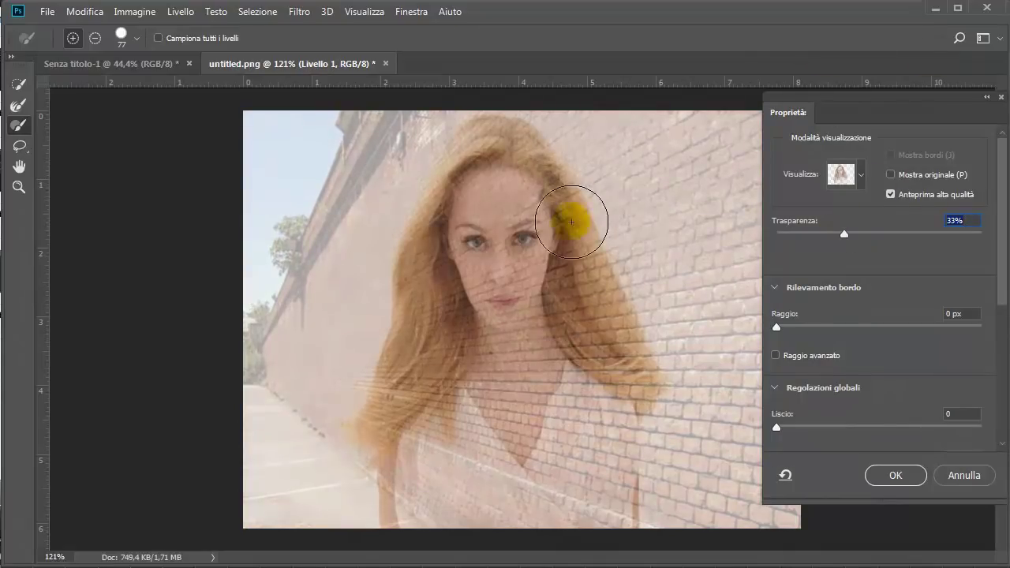
- Brush the hair edges at top, sides and shoulder, then raise Trasparenza to 100%
click(21, 131)
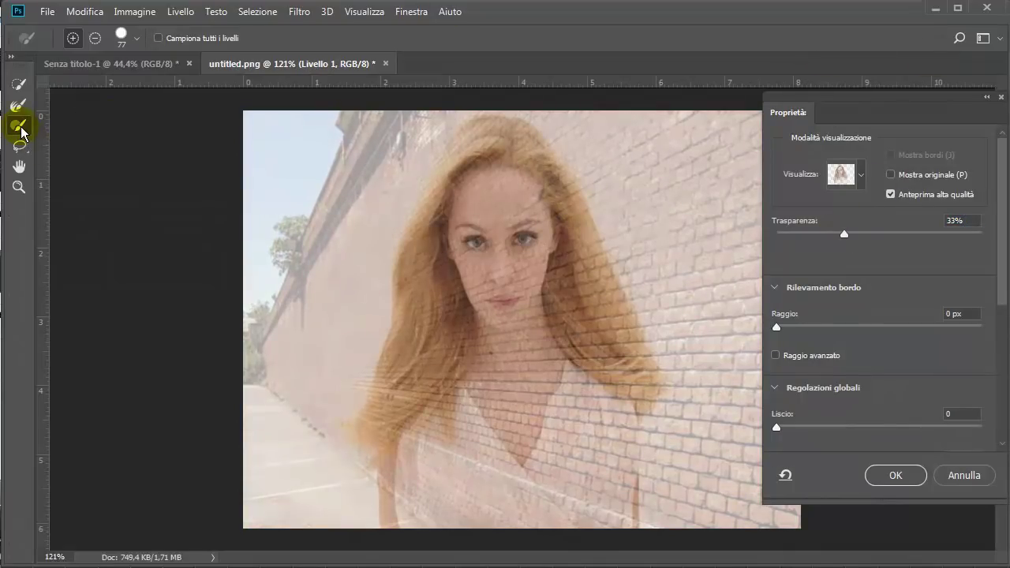
mouse_move(462, 161)
mouse_down()
mouse_move(474, 164)
mouse_move(418, 359)
mouse_move(488, 510)
mouse_move(501, 458)
mouse_move(462, 466)
mouse_move(481, 152)
mouse_move(523, 158)
mouse_move(564, 214)
mouse_move(588, 352)
mouse_move(575, 270)
mouse_move(584, 331)
mouse_move(604, 320)
mouse_move(619, 382)
mouse_move(591, 288)
mouse_move(604, 413)
mouse_move(537, 360)
mouse_move(516, 311)
mouse_move(597, 498)
mouse_move(615, 424)
mouse_move(606, 534)
mouse_move(601, 354)
mouse_up()
mouse_move(574, 274)
mouse_down()
mouse_move(591, 289)
mouse_move(597, 276)
mouse_move(534, 185)
mouse_move(541, 198)
mouse_move(482, 153)
mouse_move(380, 434)
mouse_move(379, 413)
mouse_up()
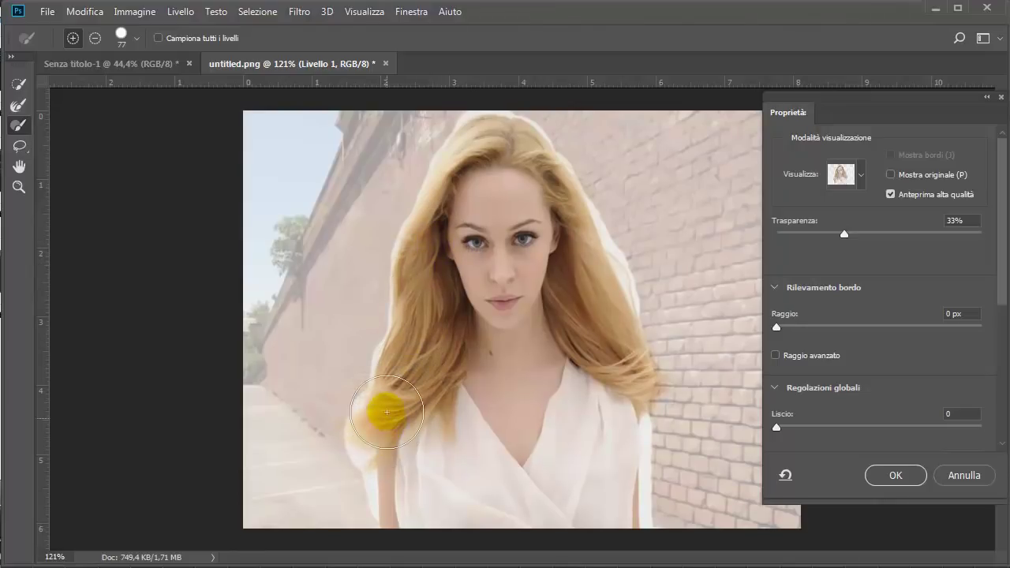
drag(481, 367, 261, 169)
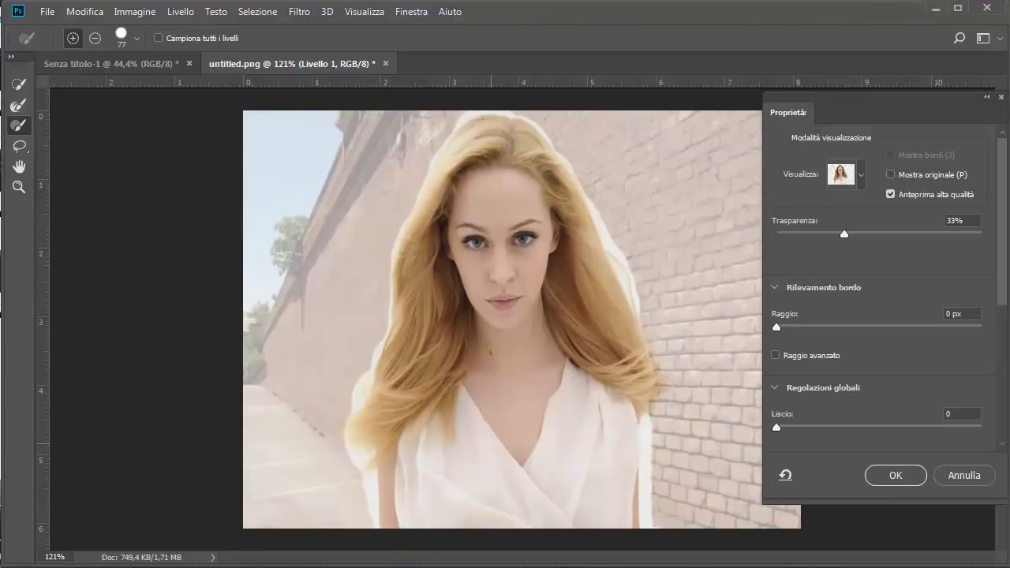
click(19, 104)
mouse_move(376, 105)
mouse_down()
mouse_move(462, 112)
mouse_move(516, 99)
mouse_move(587, 158)
mouse_move(646, 285)
mouse_move(674, 381)
mouse_move(660, 525)
mouse_move(658, 419)
mouse_move(655, 535)
mouse_move(323, 531)
mouse_move(361, 529)
mouse_move(350, 428)
mouse_move(376, 329)
mouse_move(379, 205)
mouse_move(378, 270)
mouse_move(423, 125)
mouse_move(462, 94)
mouse_move(435, 102)
mouse_move(700, 99)
mouse_up()
drag(843, 234, 981, 239)
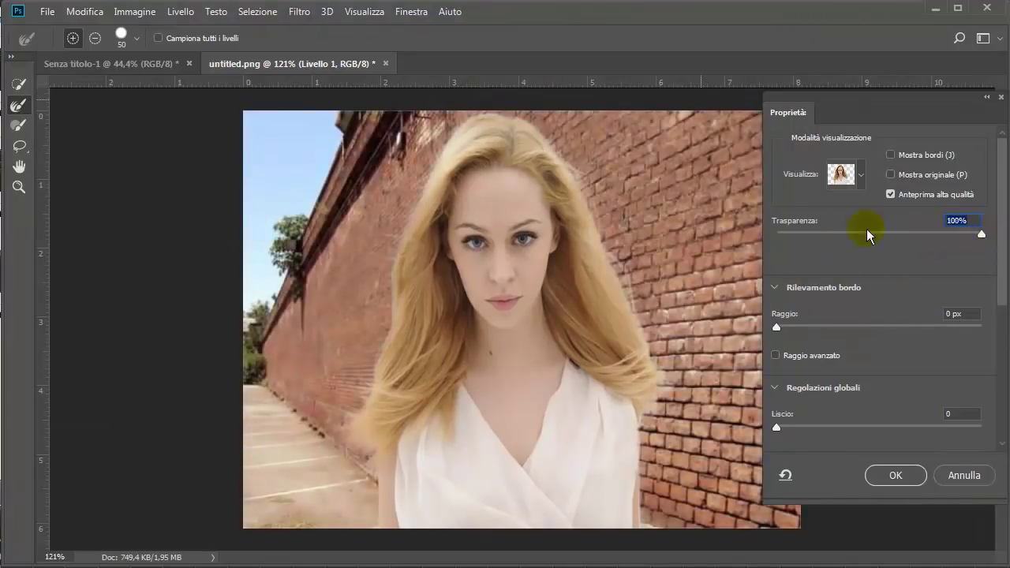
- Output the refined hair selection as a layer mask and return to Senza titolo-1
click(895, 476)
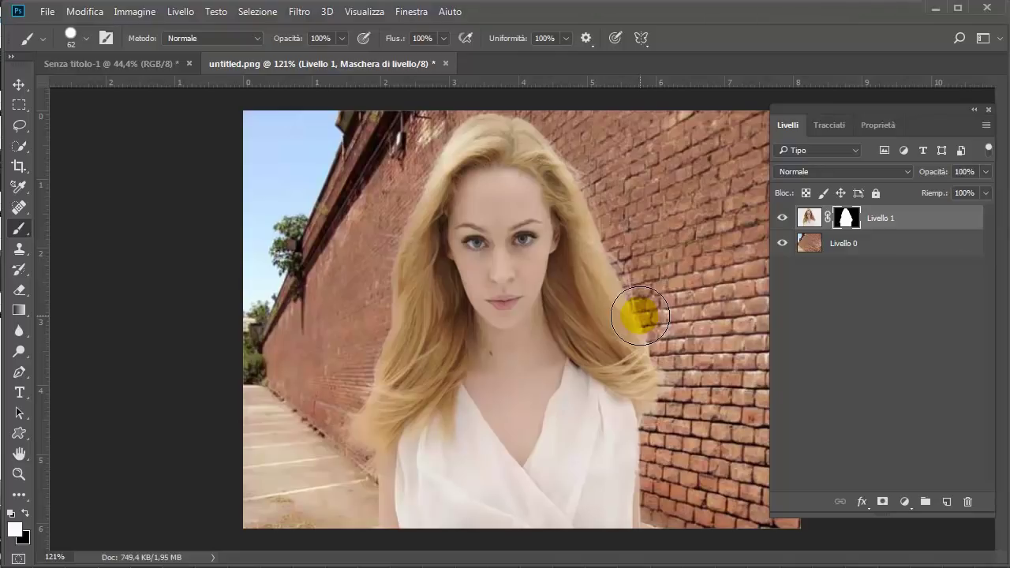
click(135, 63)
- Reset colours to black and white and select the Pen tool for drawing paths
key(x)
scroll(325, 163, down, 1)
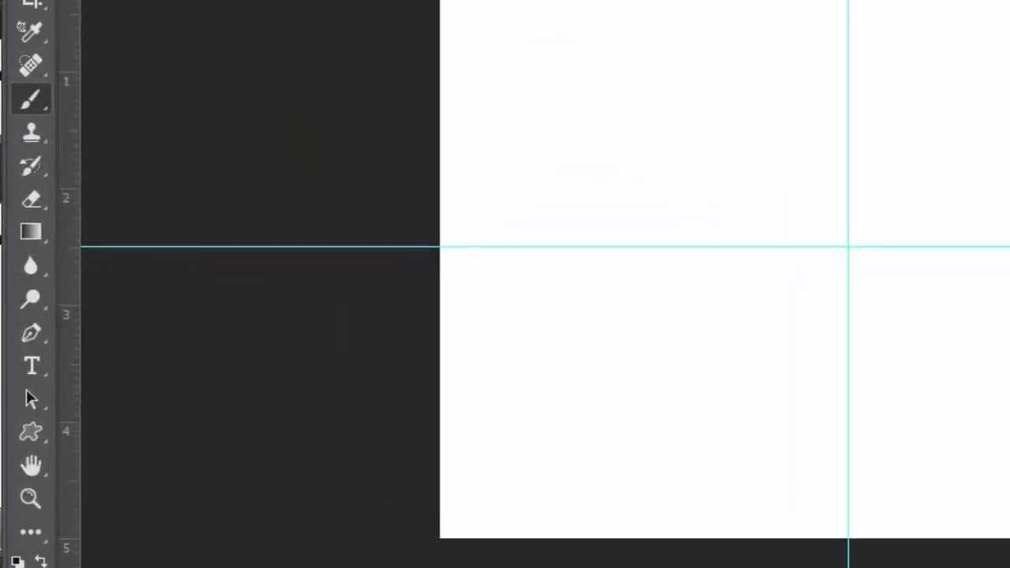
click(38, 298)
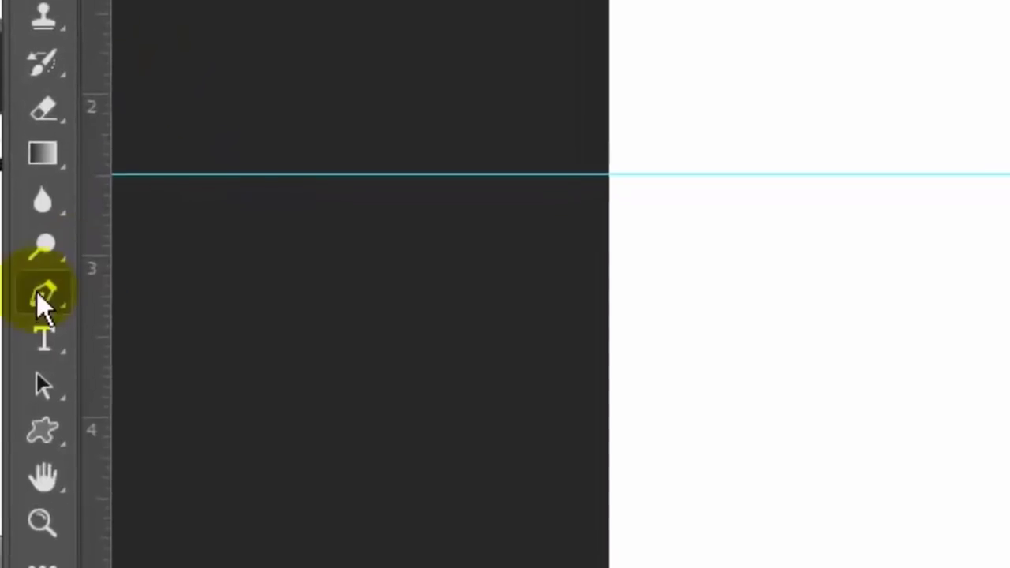
right_click(40, 300)
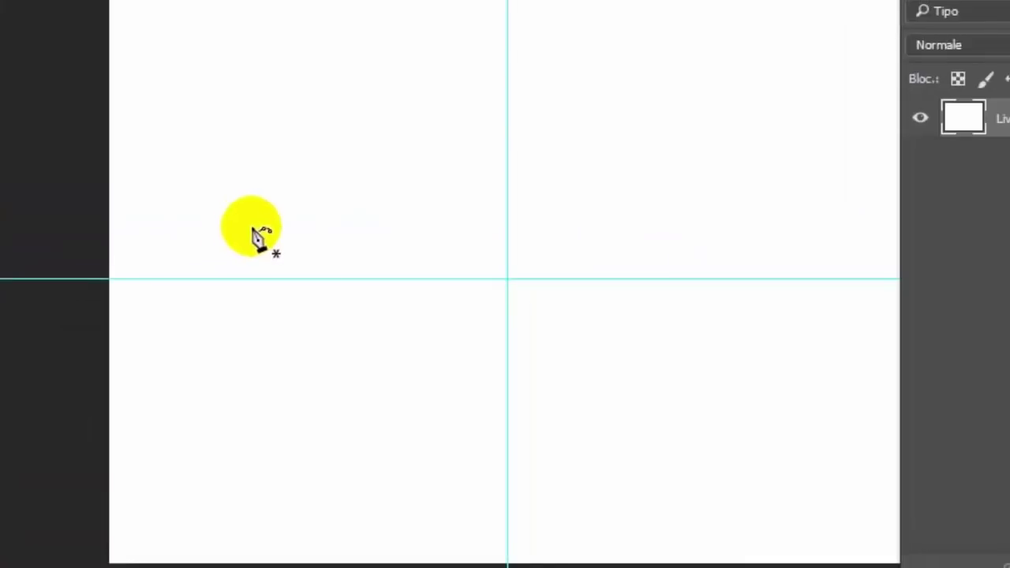
- Draw a closed circle with four anchors on the guides around their crossing
click(289, 279)
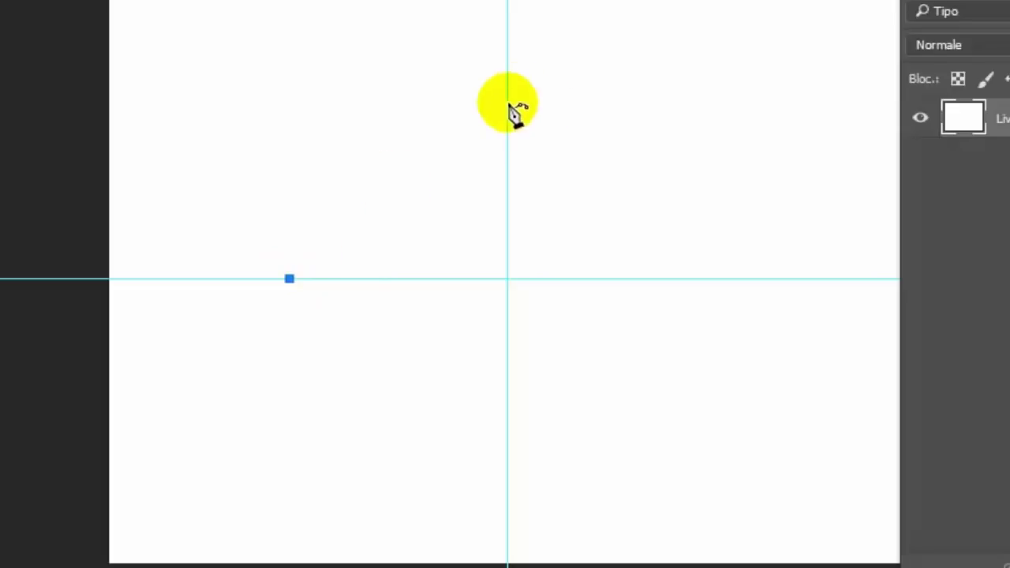
click(507, 81)
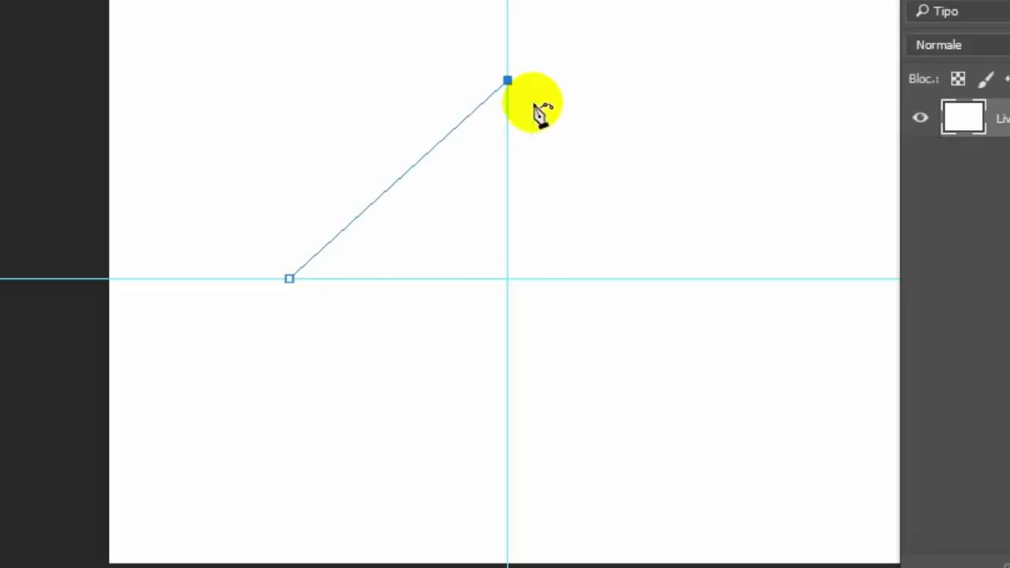
click(728, 279)
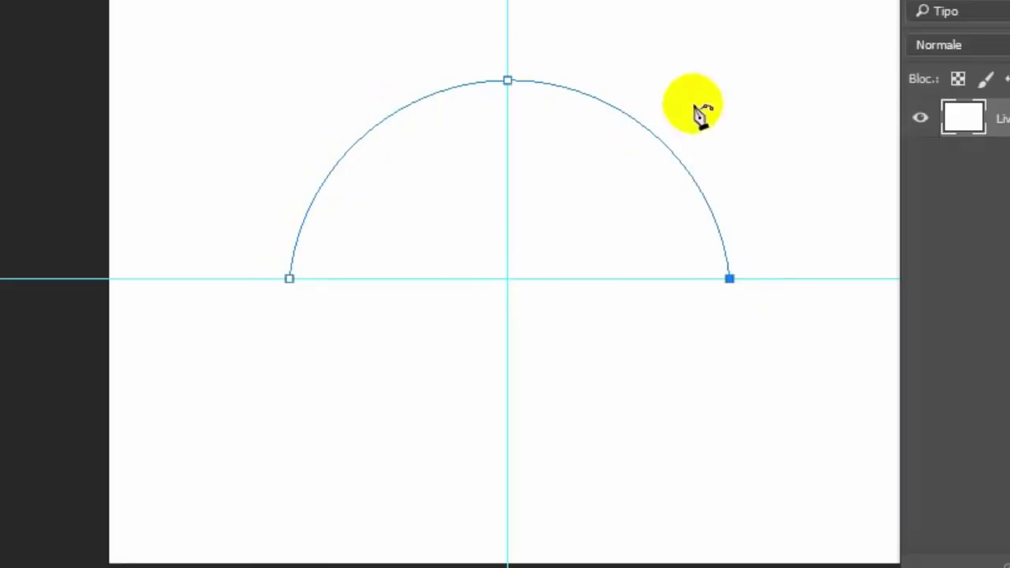
click(508, 469)
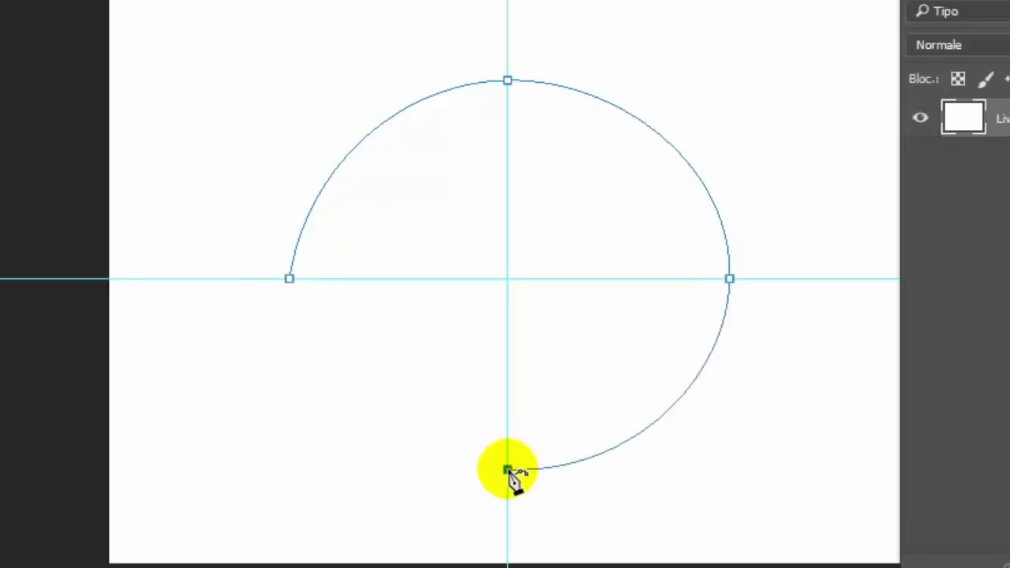
click(289, 279)
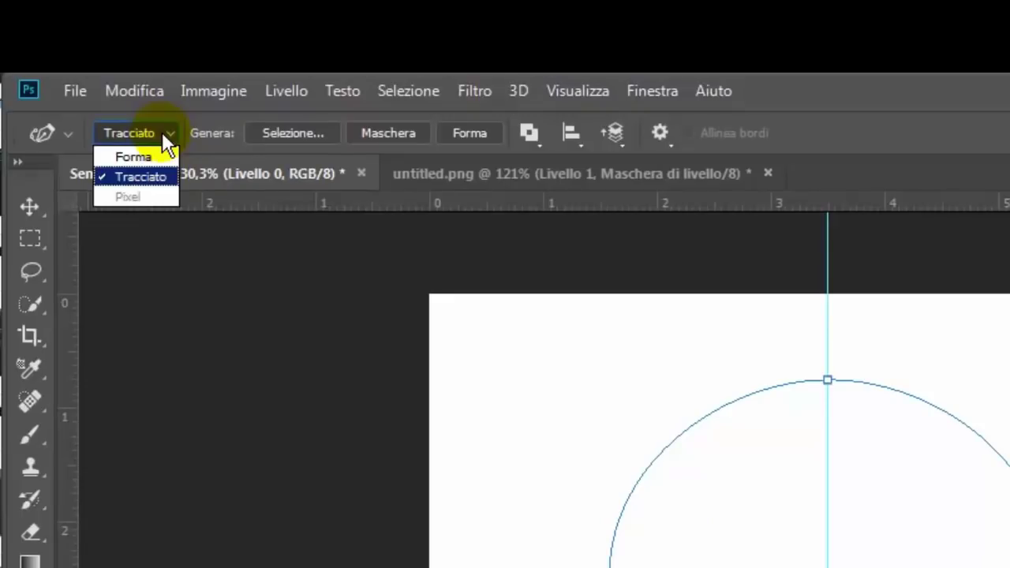
- Keep Tracciato mode and drag the bottom anchor down to round the circle
click(142, 176)
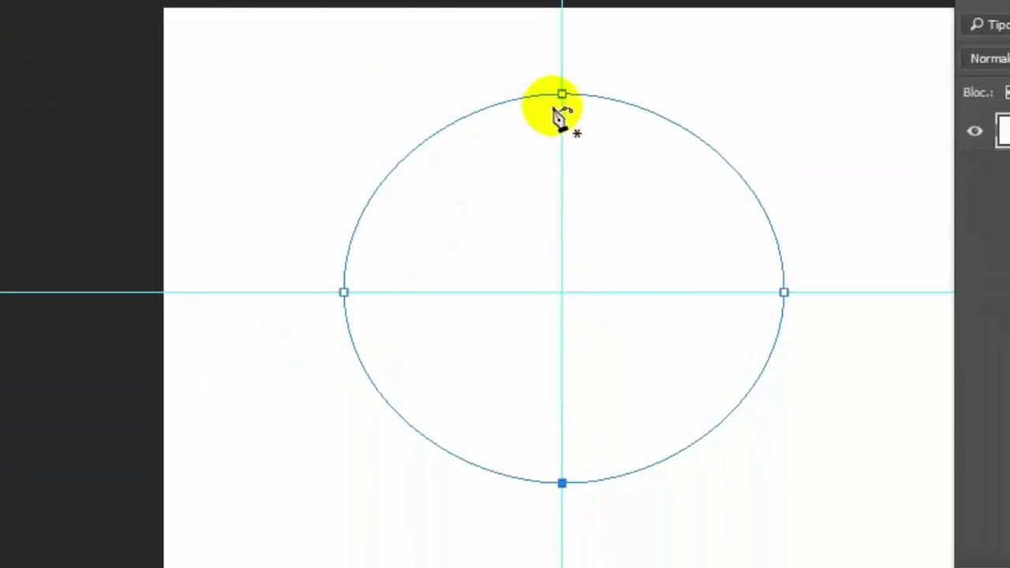
click(560, 485)
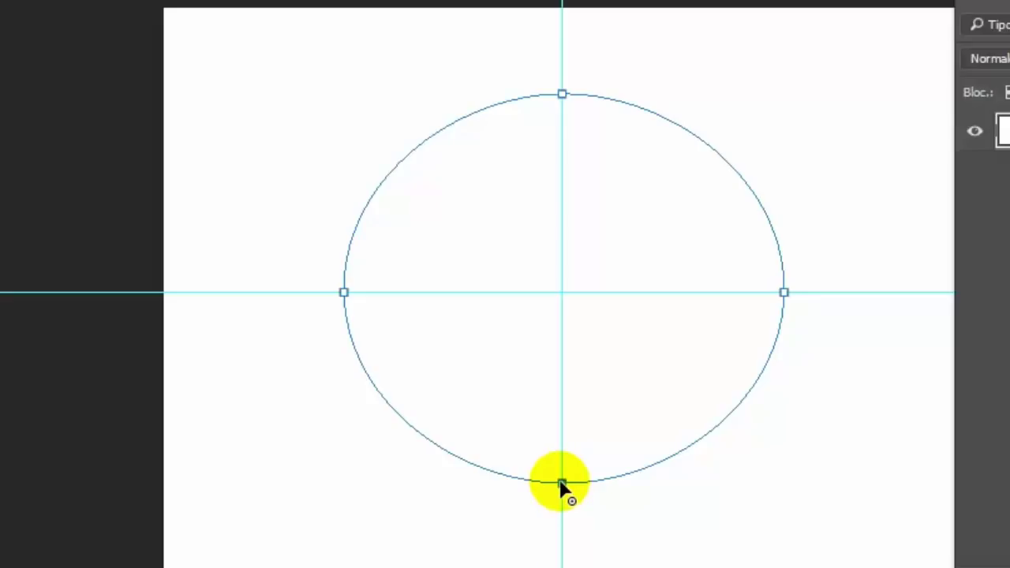
drag(561, 481, 561, 543)
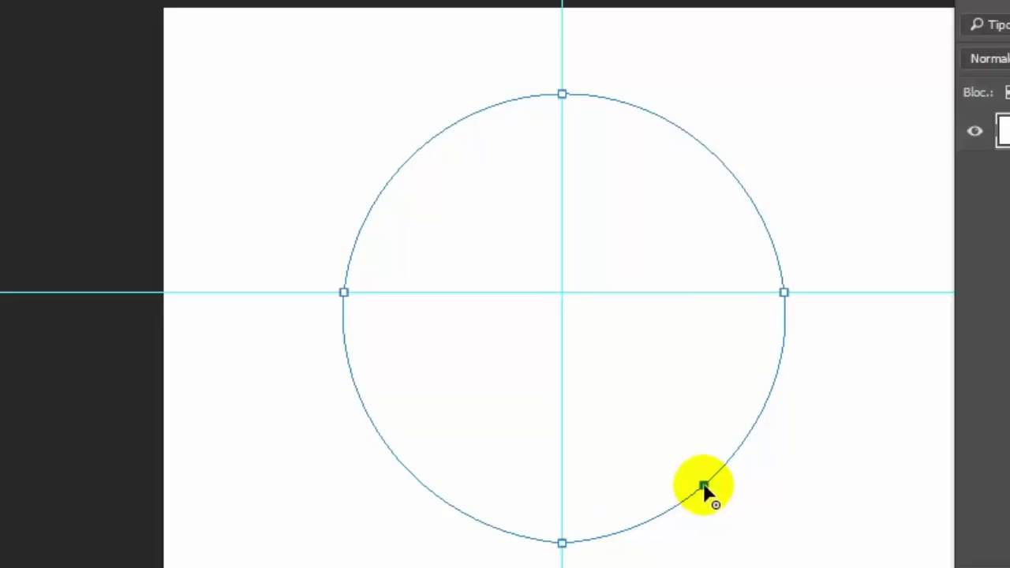
mouse_move(701, 480)
mouse_down()
mouse_move(679, 453)
mouse_move(711, 490)
mouse_move(689, 472)
mouse_up()
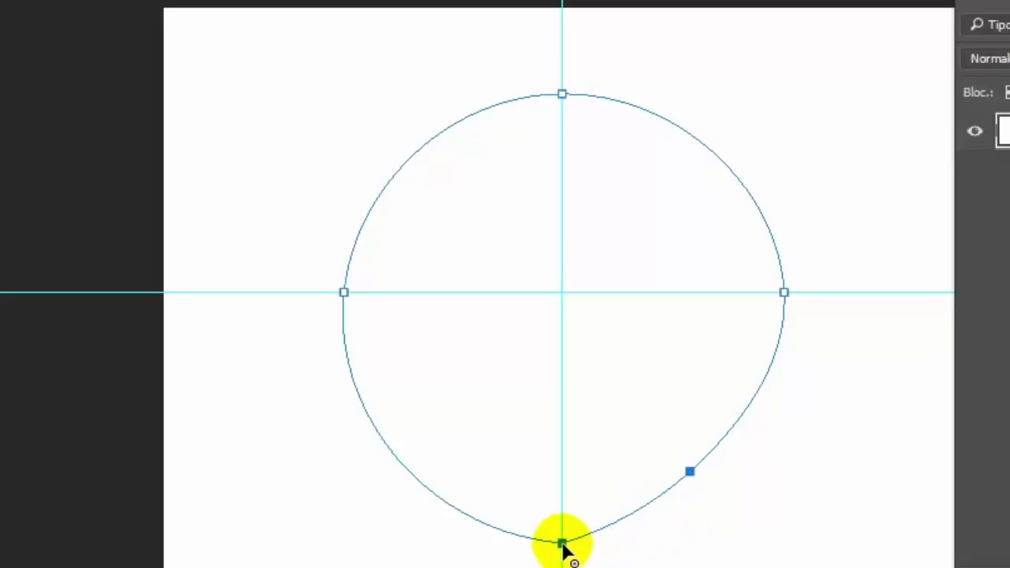
- Add points on the upper arcs and pull the top point down into a sharp cusp
click(561, 543)
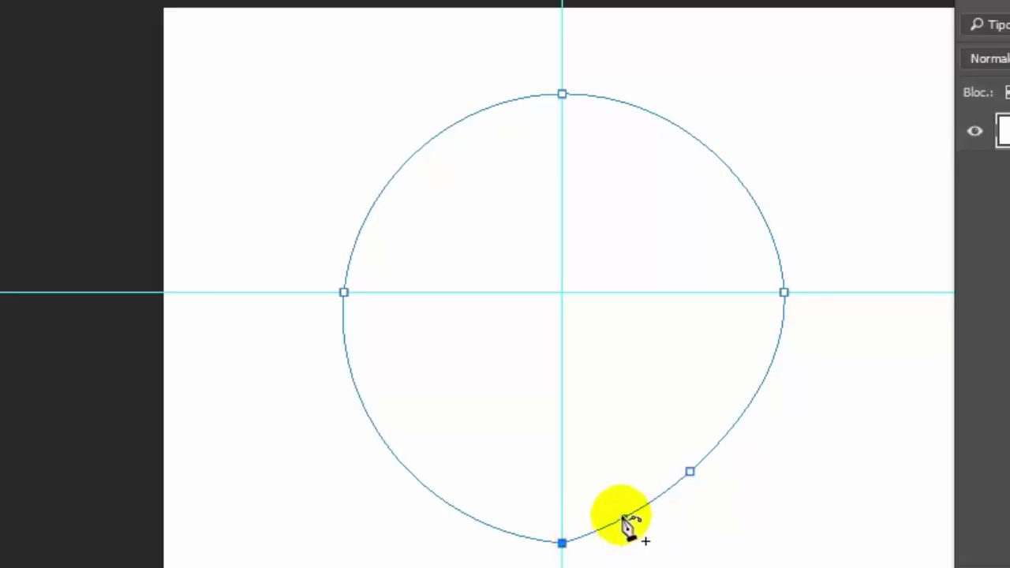
click(689, 472)
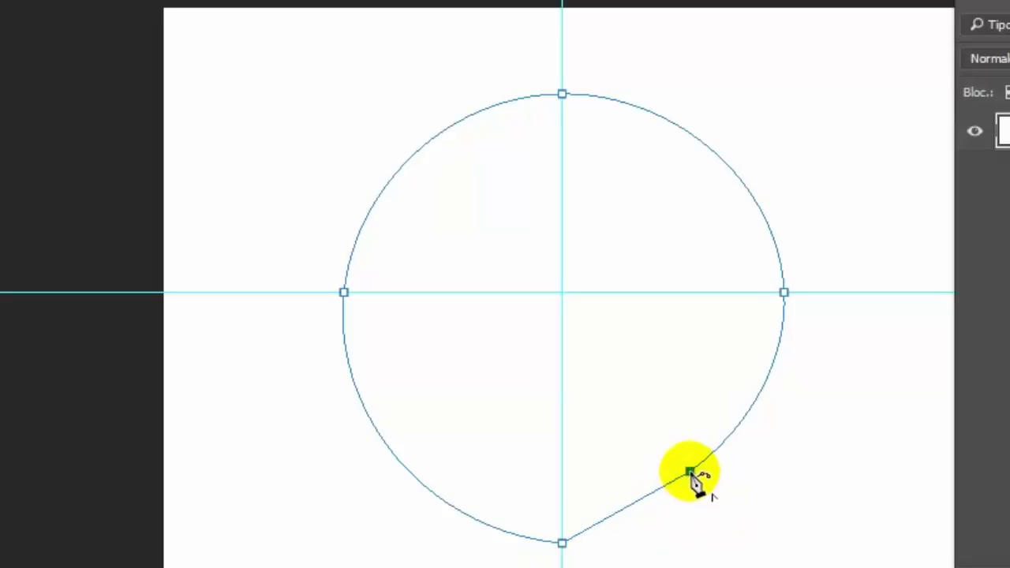
key(ctrl+z)
click(689, 473)
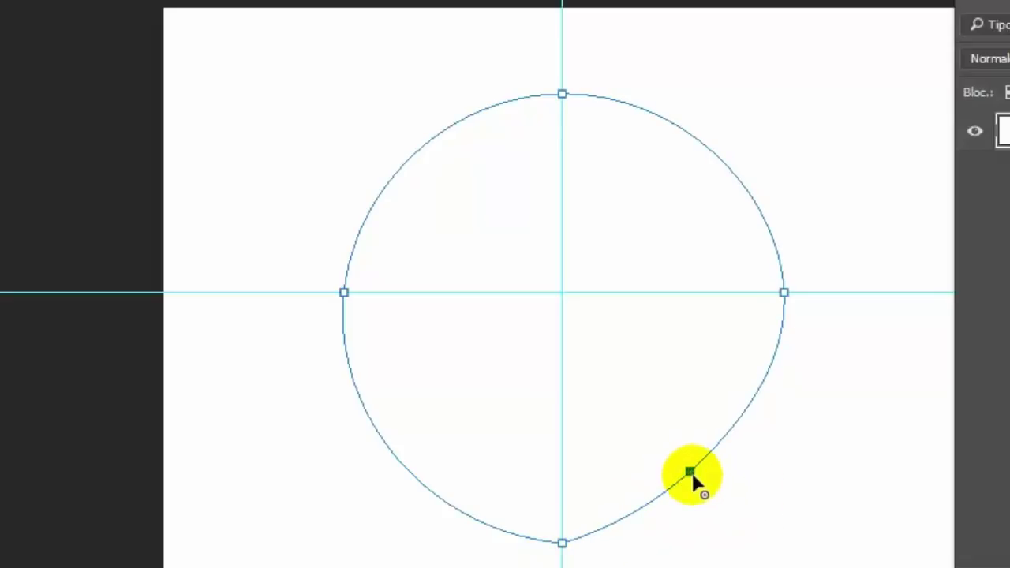
click(667, 121)
click(454, 127)
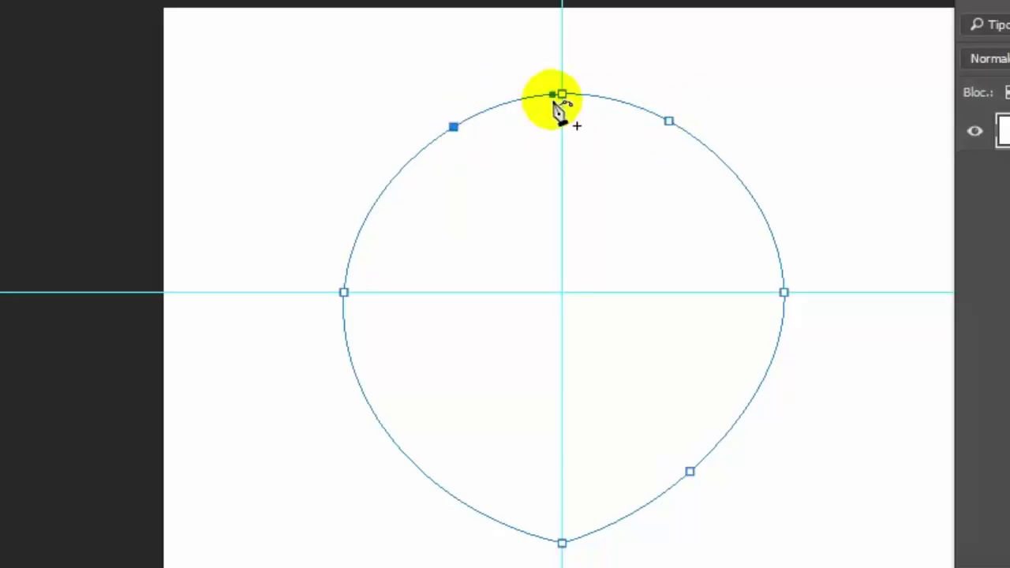
drag(562, 96, 559, 241)
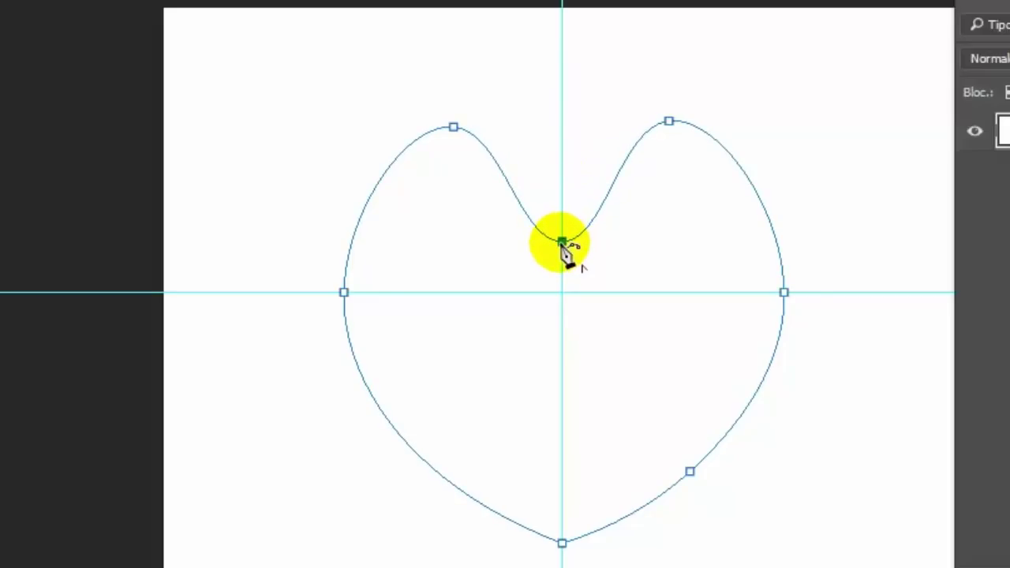
click(562, 240)
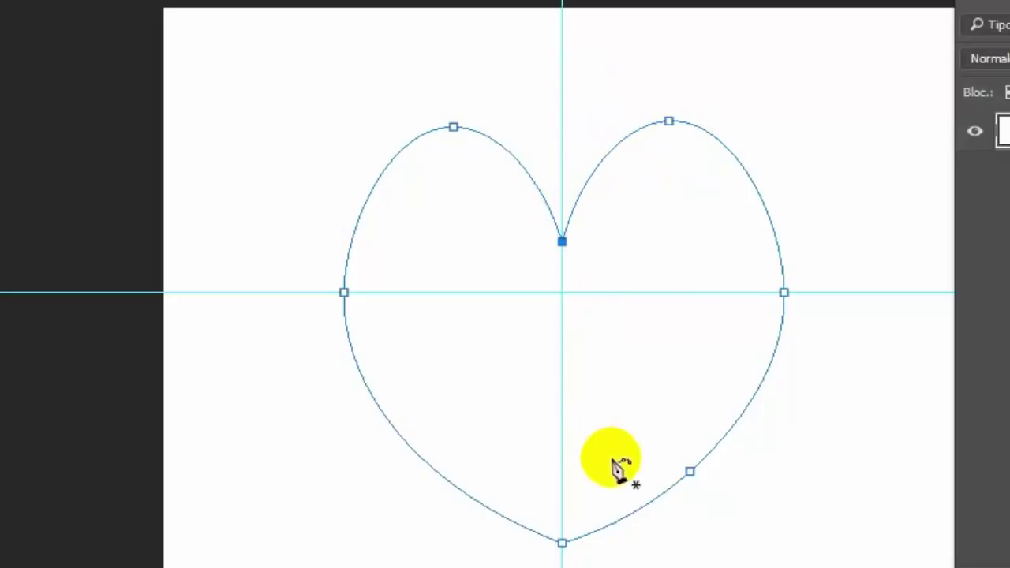
- Lower the bottom tip, straighten the heart's lower sides, and start a path inside
drag(562, 542, 562, 562)
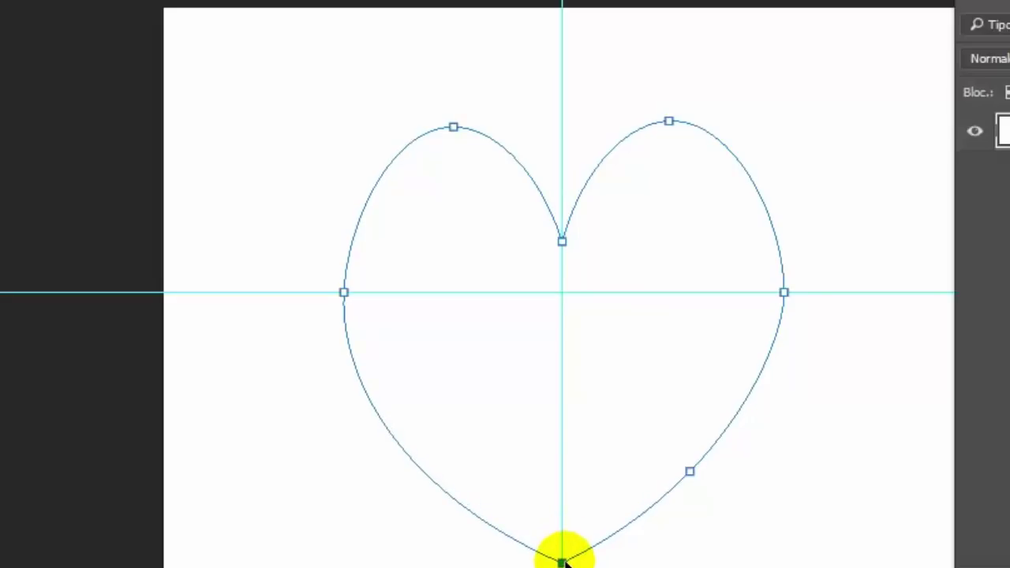
click(452, 476)
drag(452, 476, 454, 460)
drag(689, 472, 672, 447)
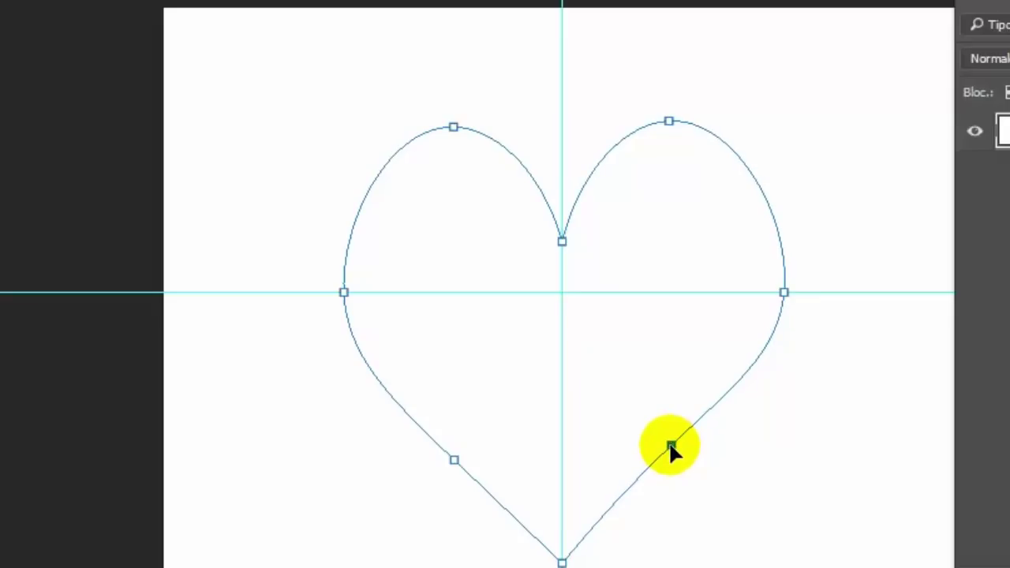
click(454, 460)
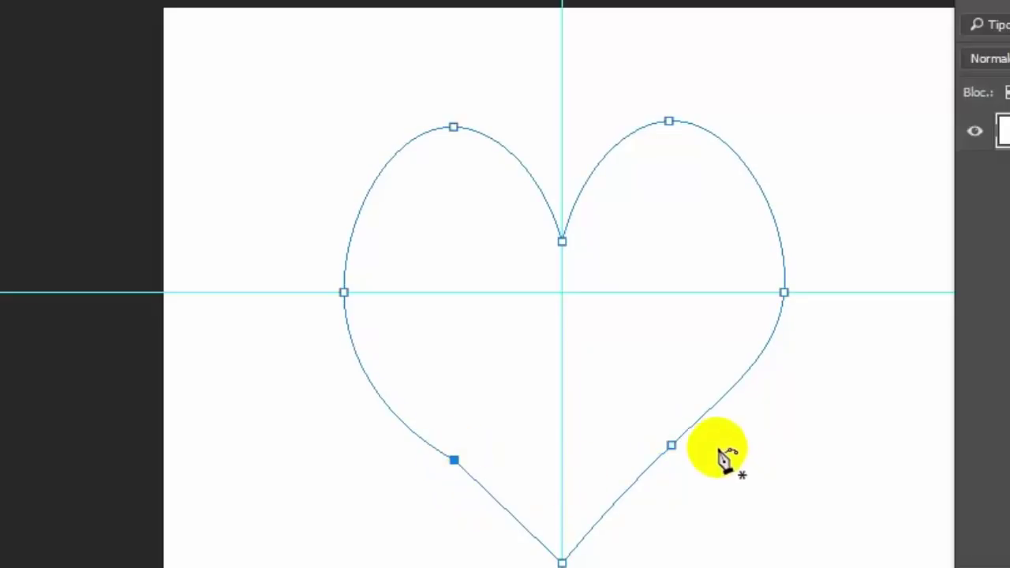
click(671, 446)
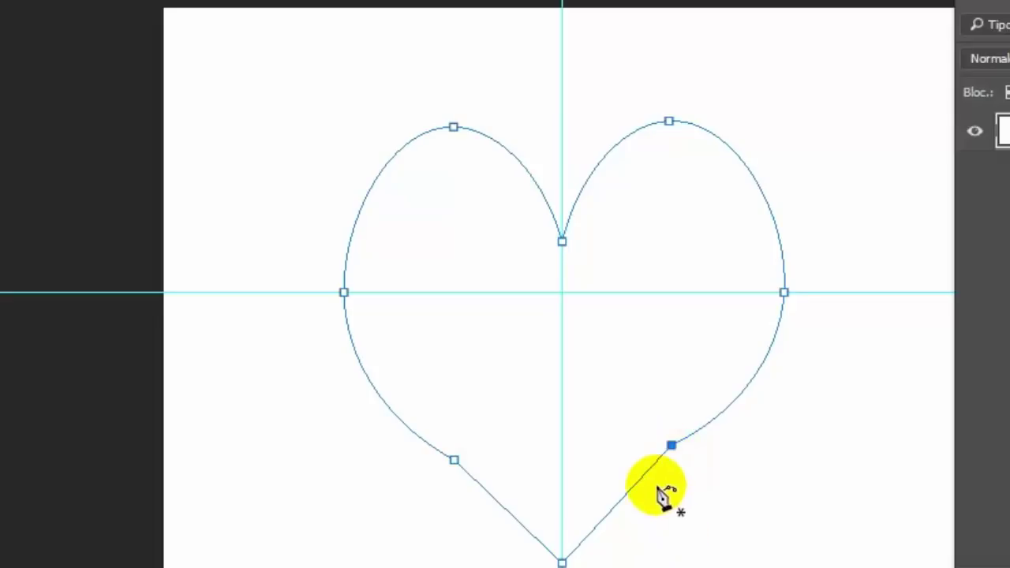
click(670, 446)
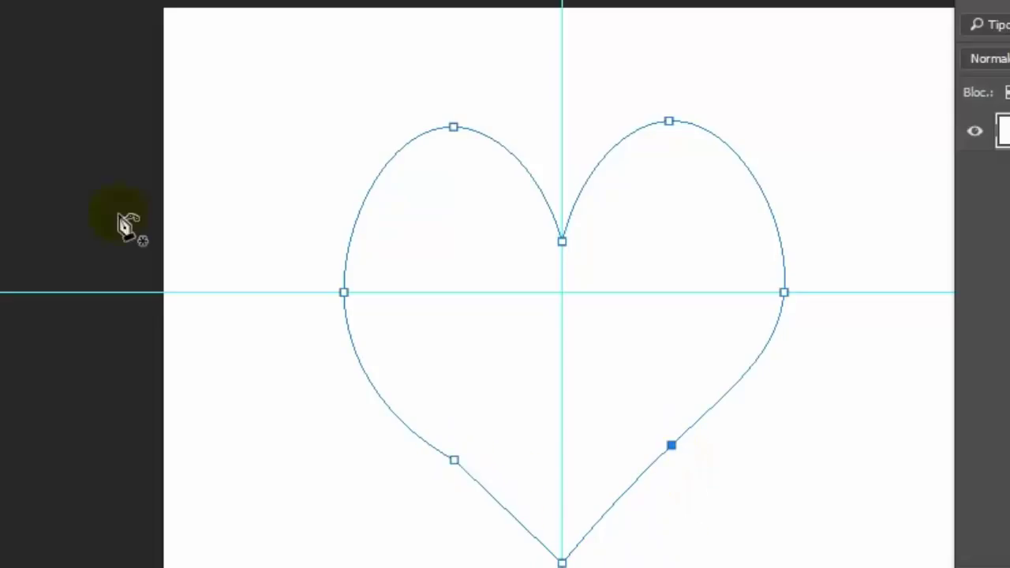
click(561, 561)
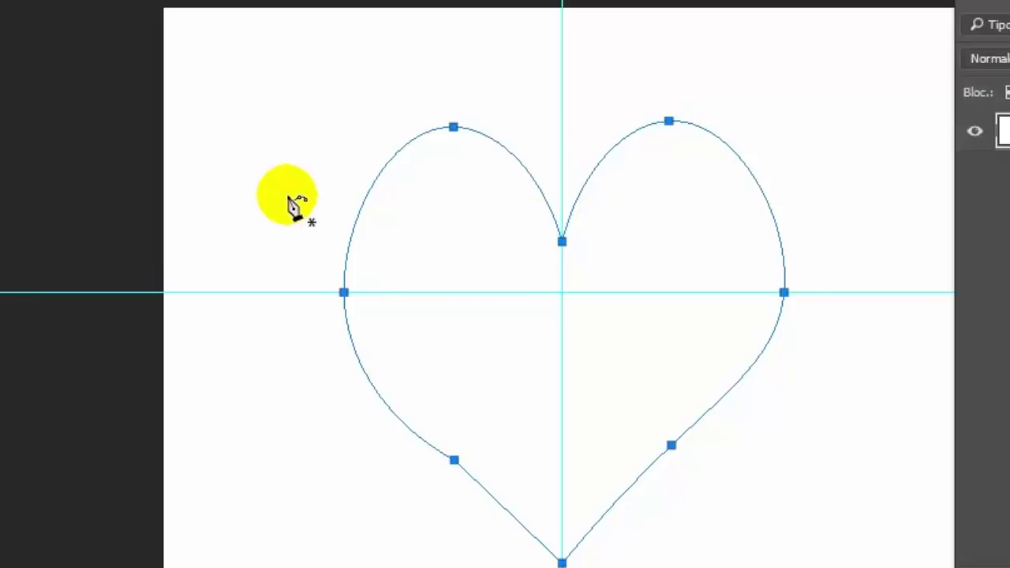
click(447, 233)
- Close the egg-shaped inner loop, reshape its bottom and right points, and show the Paths list
click(513, 450)
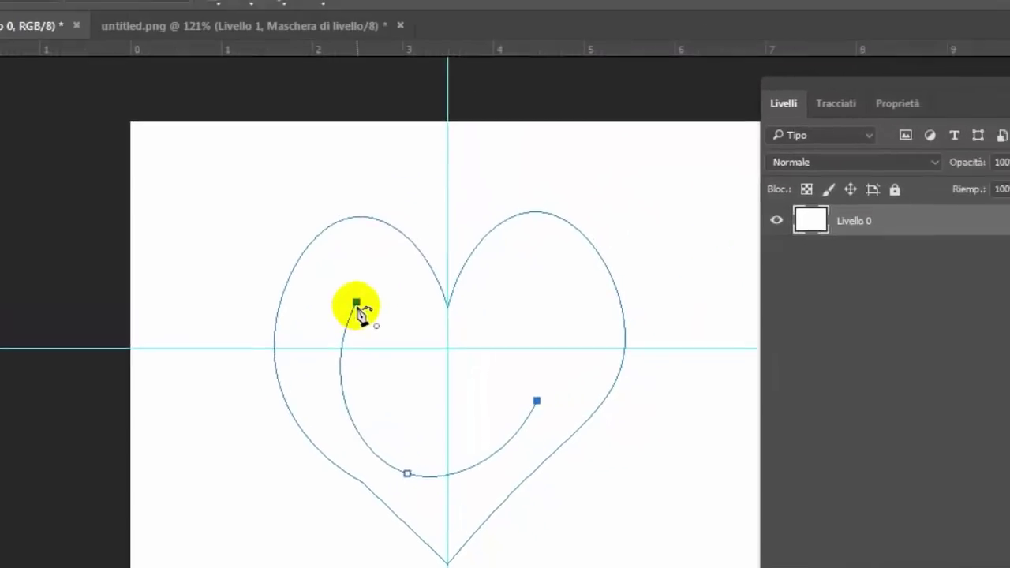
click(340, 317)
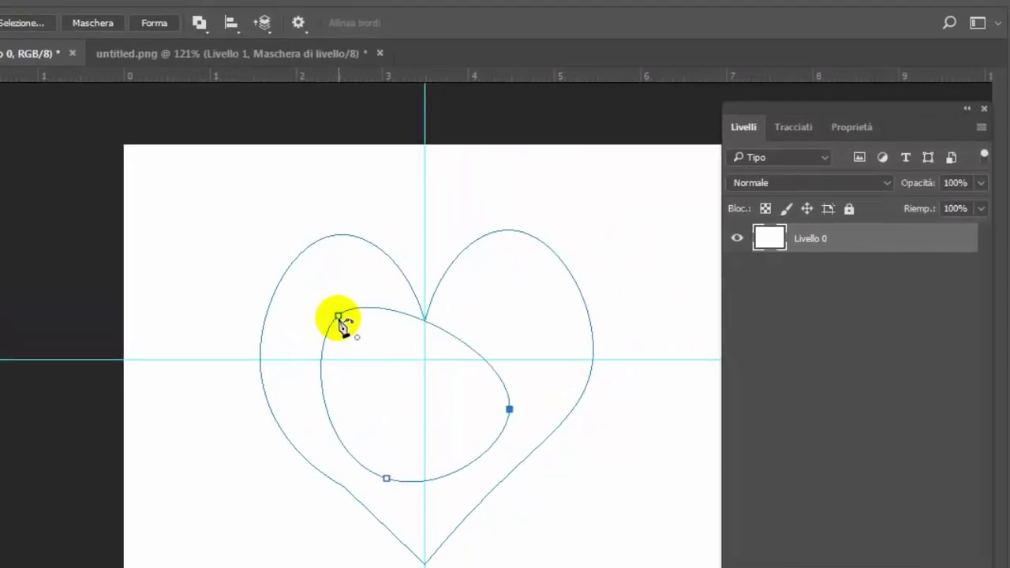
click(387, 479)
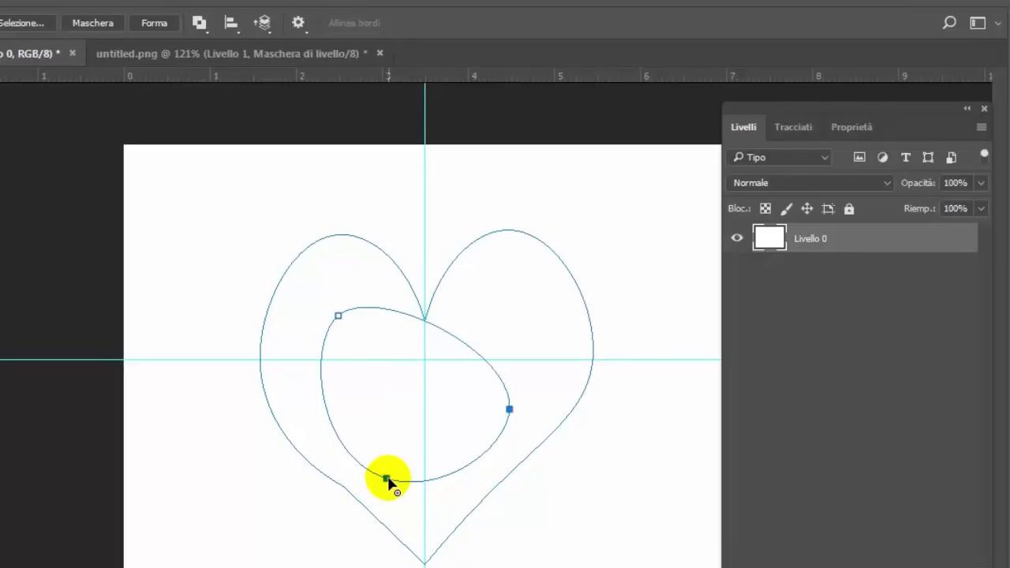
drag(387, 478, 397, 447)
drag(509, 410, 469, 409)
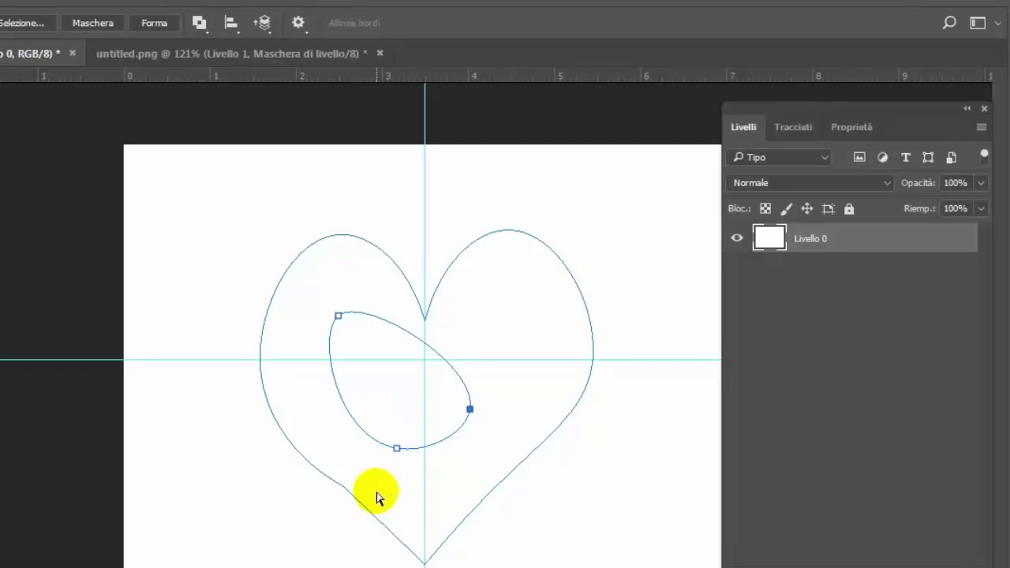
drag(373, 505, 402, 553)
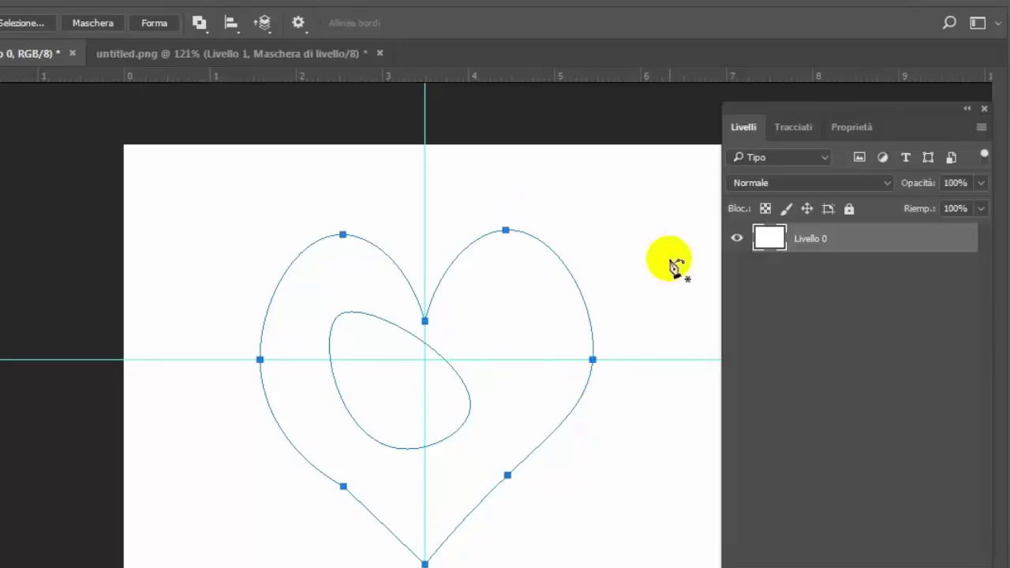
click(792, 128)
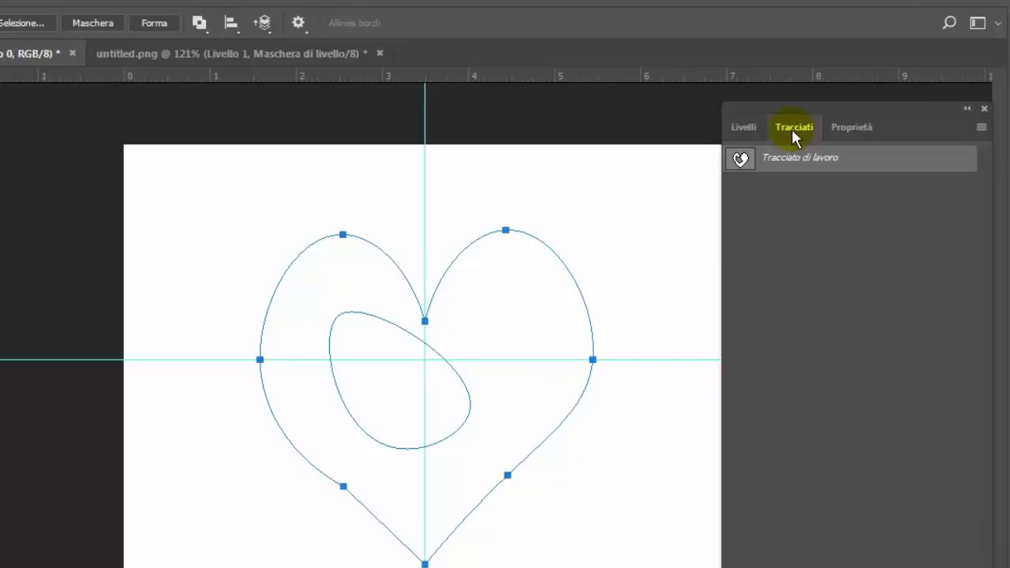
- Load the work path as a selection, deselect it from Livelli, and undo the inner loop
ctrl+click(742, 162)
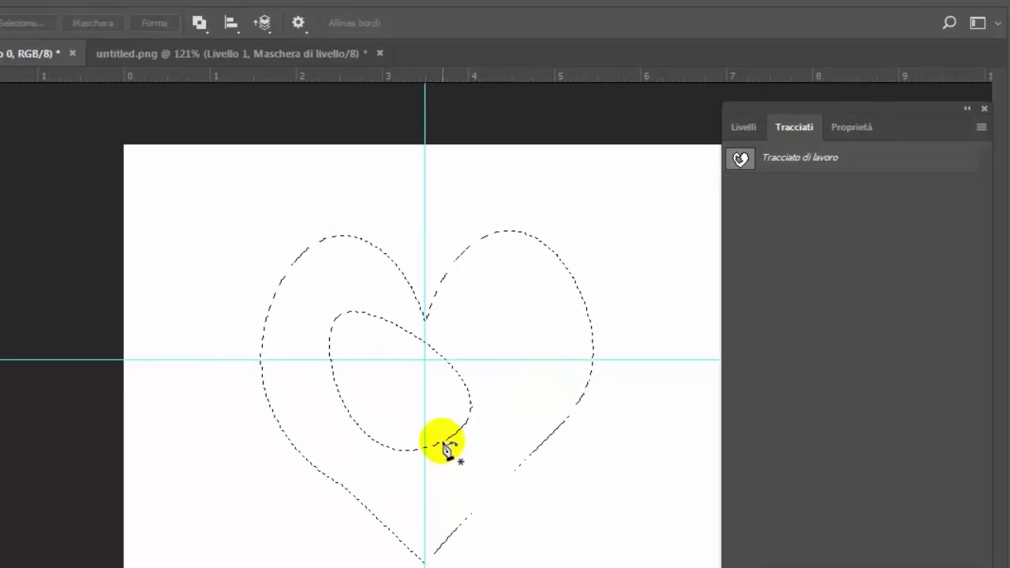
click(739, 161)
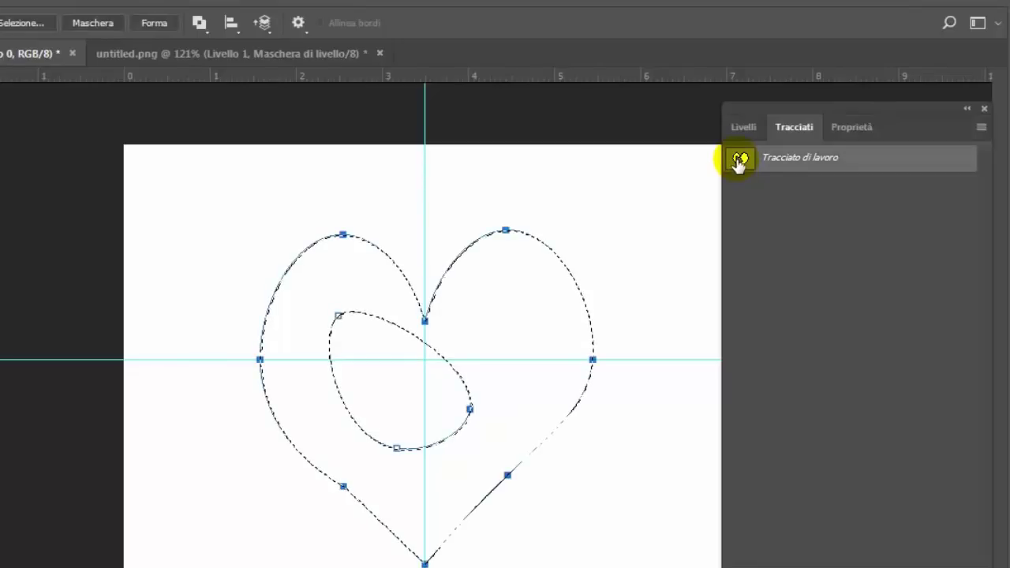
click(735, 131)
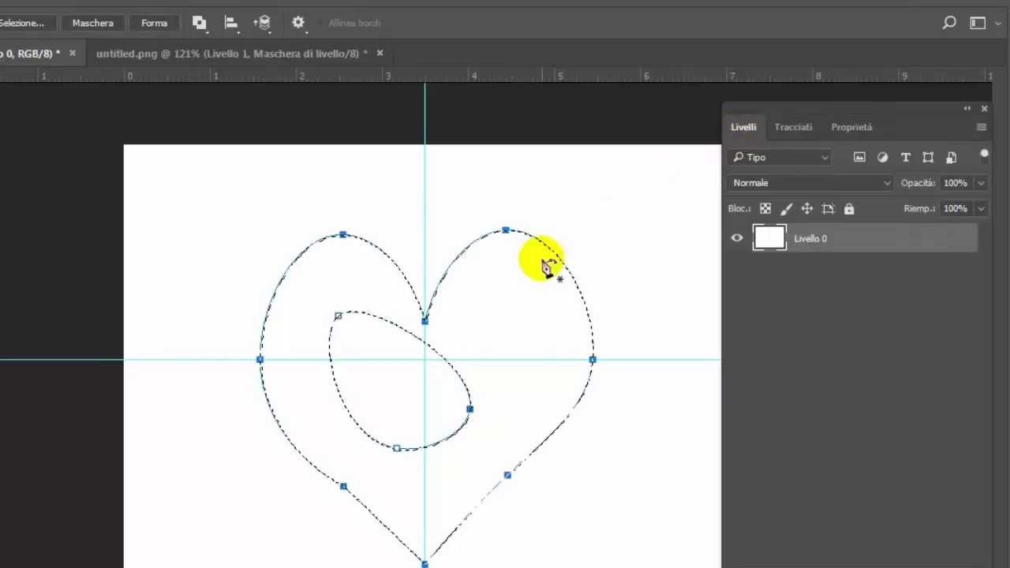
click(85, 4)
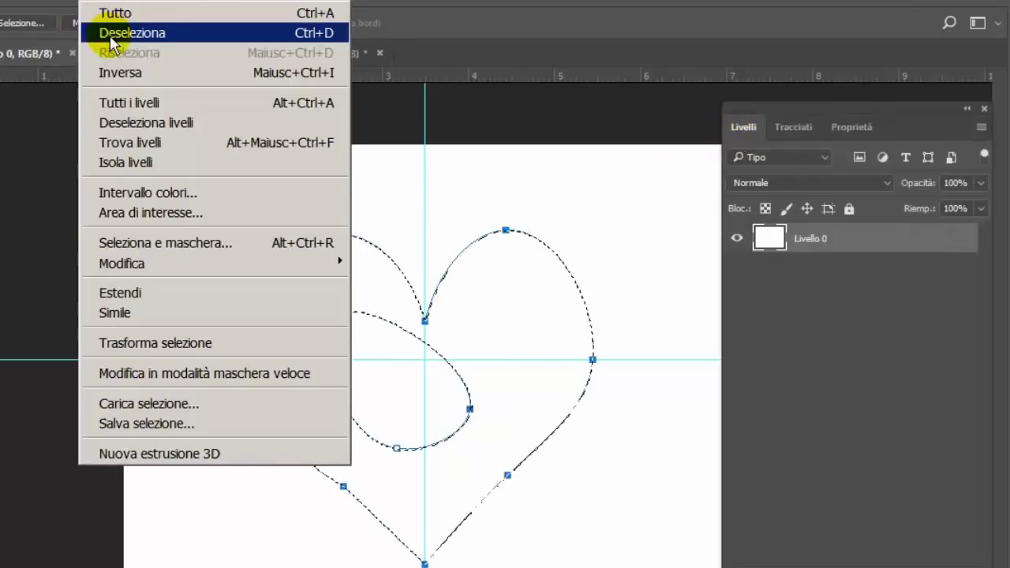
click(93, 29)
click(487, 405)
key(ctrl+alt+z)
key(ctrl+alt+z)
key(ctrl+alt+z)
key(ctrl+alt+z)
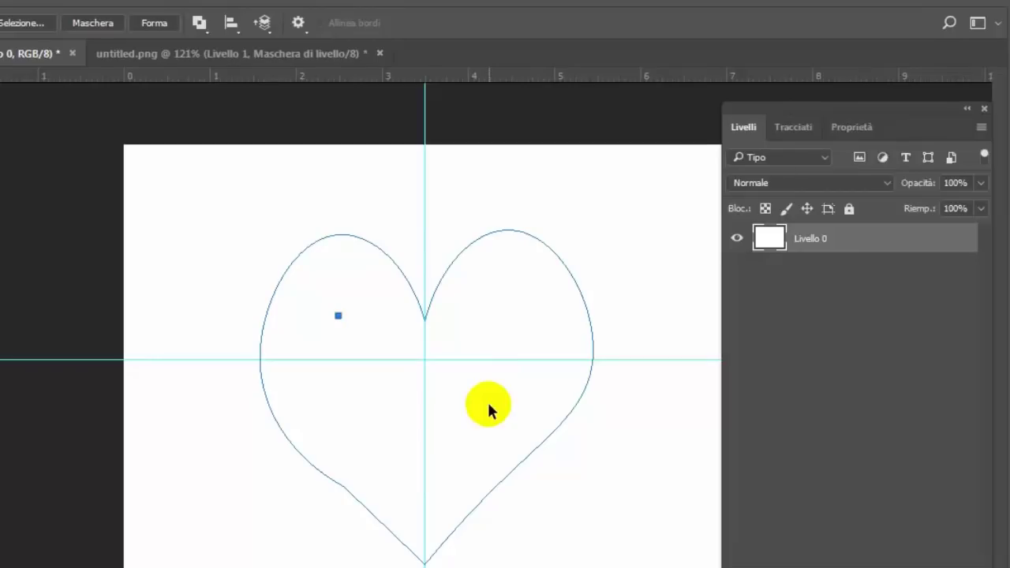
key(ctrl+alt+z)
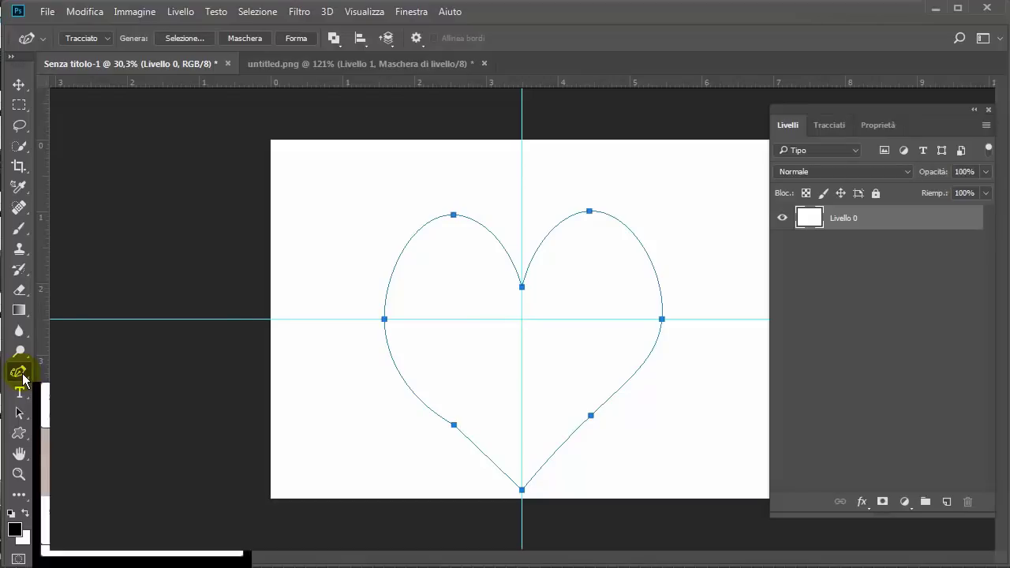
- Choose Strumento Penna, check the 1 px path options, and draw a closed four-point path upper left
right_click(24, 379)
click(87, 372)
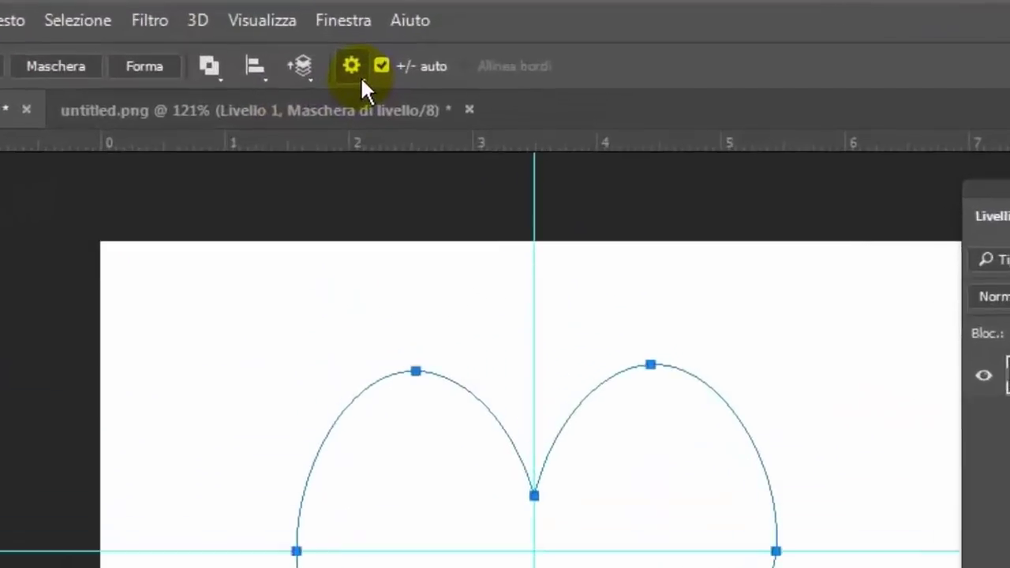
click(411, 43)
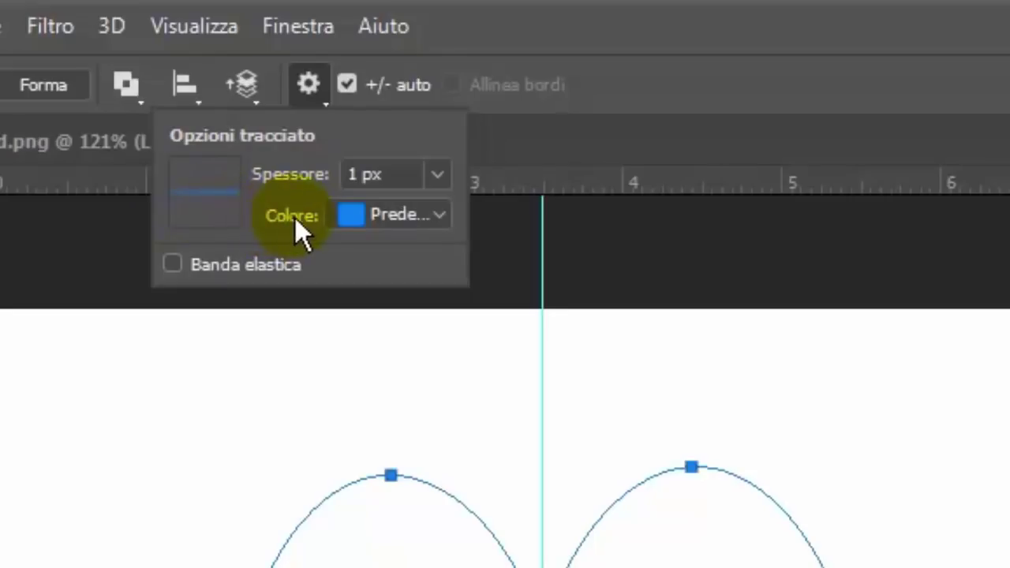
click(766, 75)
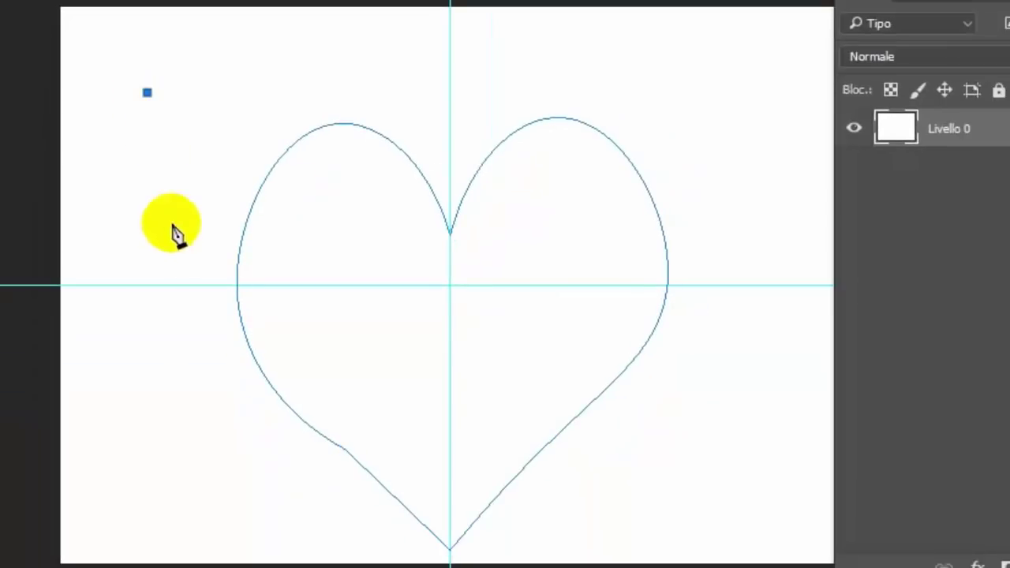
click(160, 303)
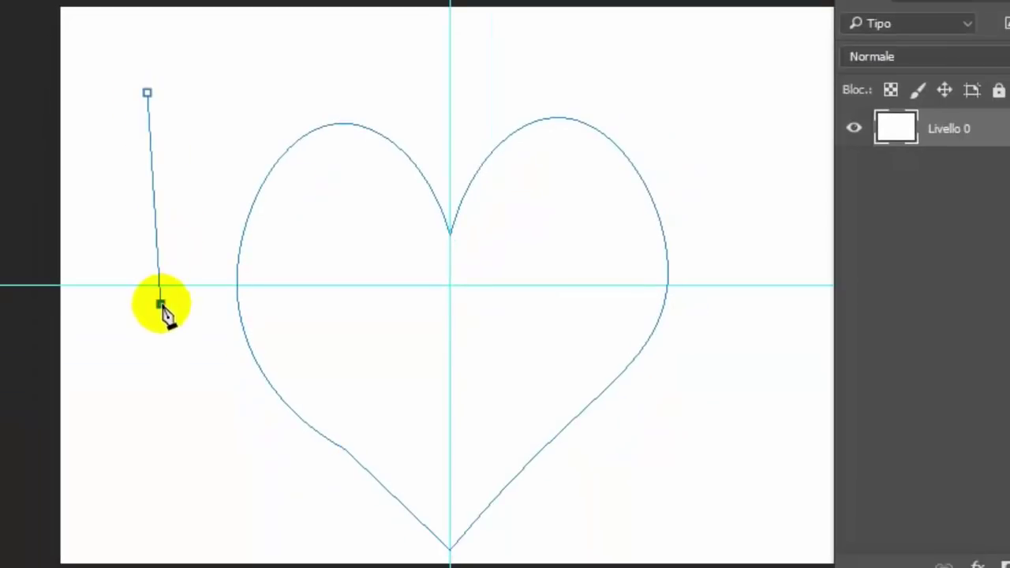
click(358, 298)
click(316, 46)
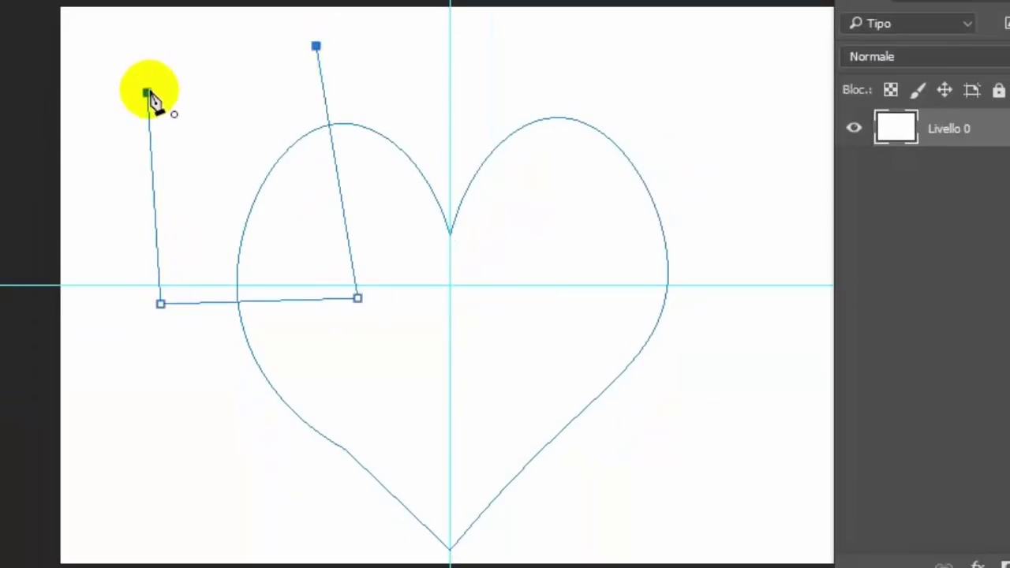
click(148, 93)
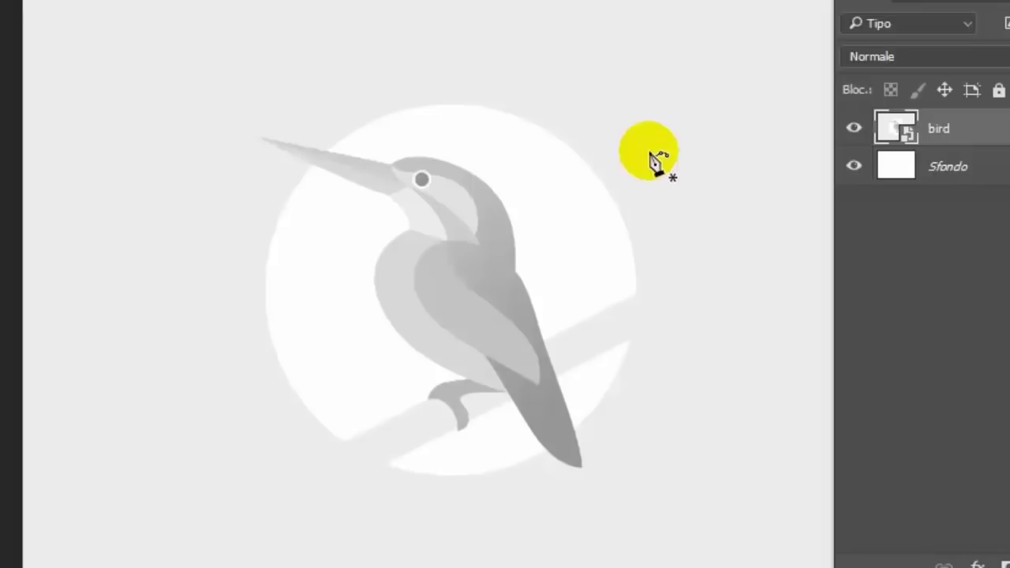
- Zoom and pan until the kingfisher's head, chest and belly fill the view
scroll(573, 200, up, 1)
scroll(570, 202, up, 1)
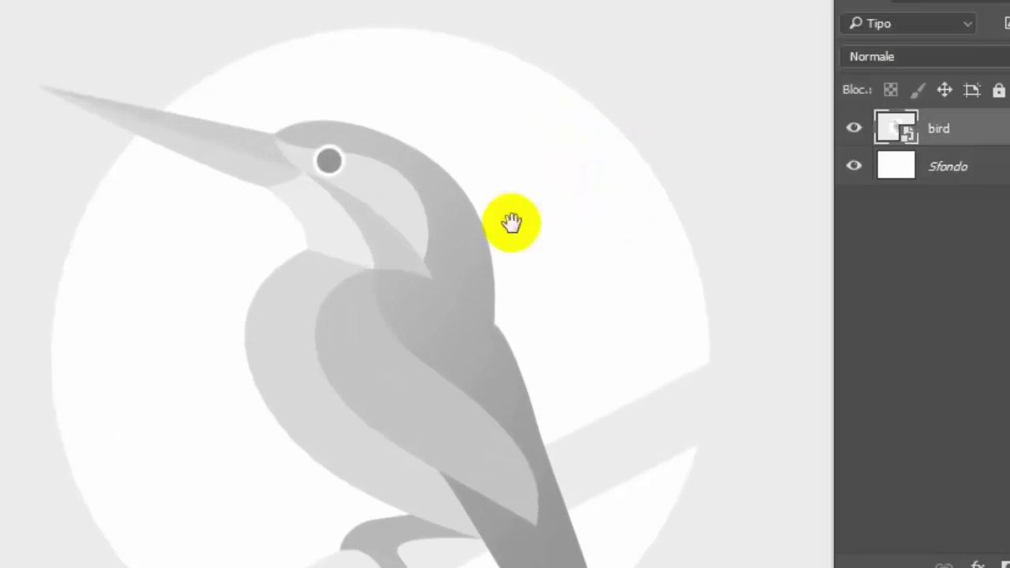
mouse_move(460, 271)
mouse_down()
mouse_move(439, 118)
mouse_move(437, 131)
mouse_up()
scroll(438, 131, up, 1)
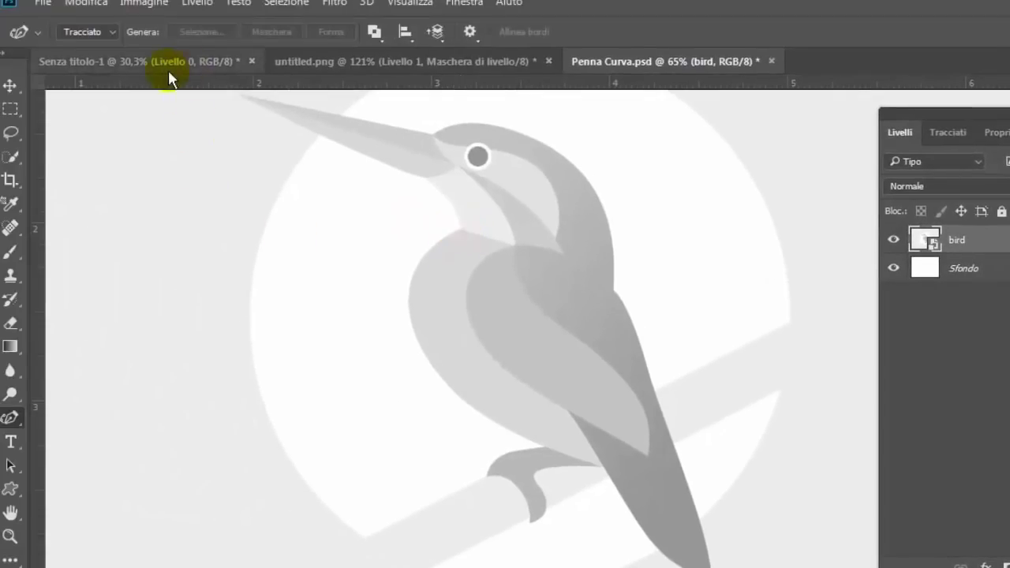
- Set the Curvature Pen to Forma mode with no fill
click(112, 32)
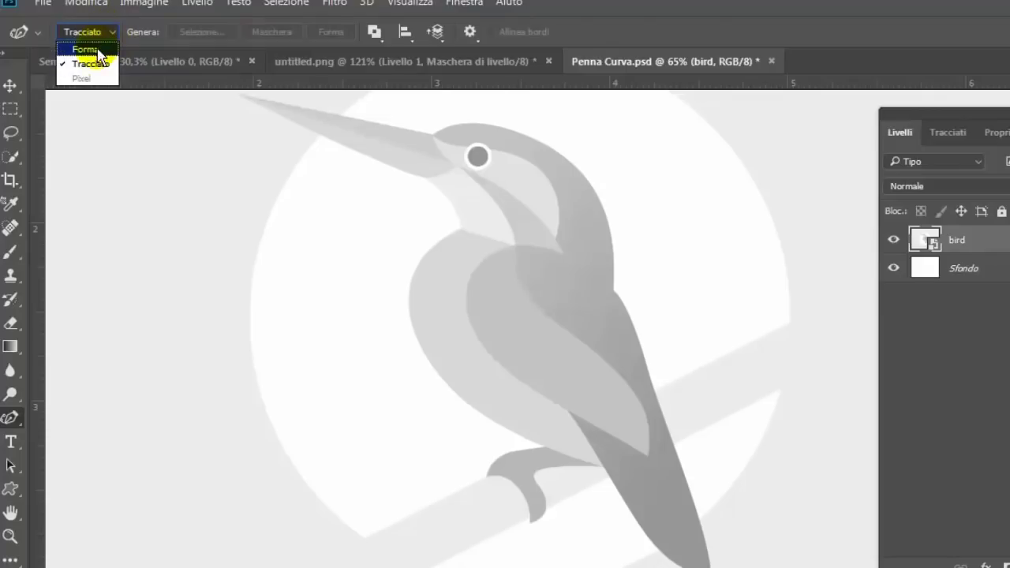
click(87, 48)
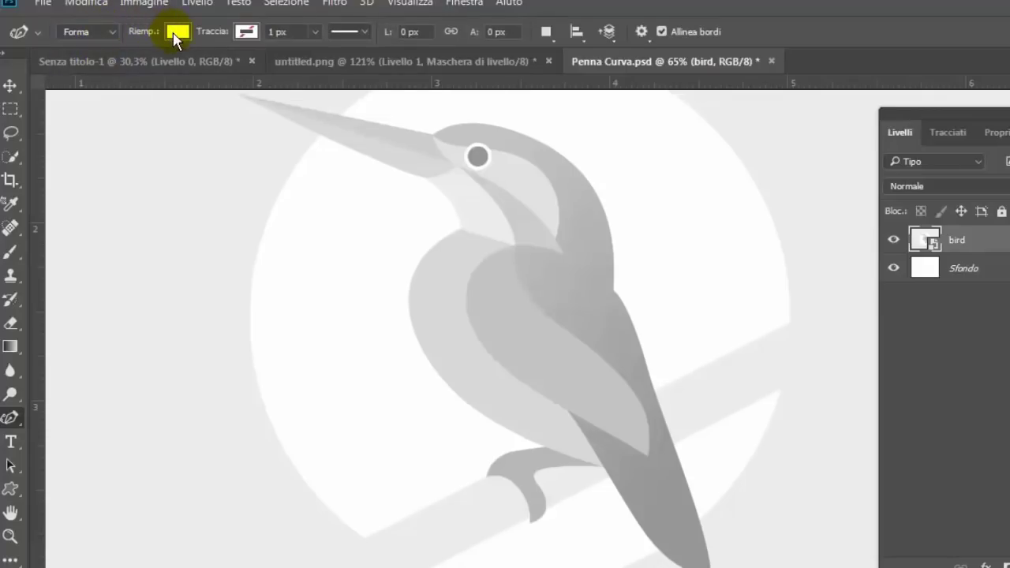
click(175, 35)
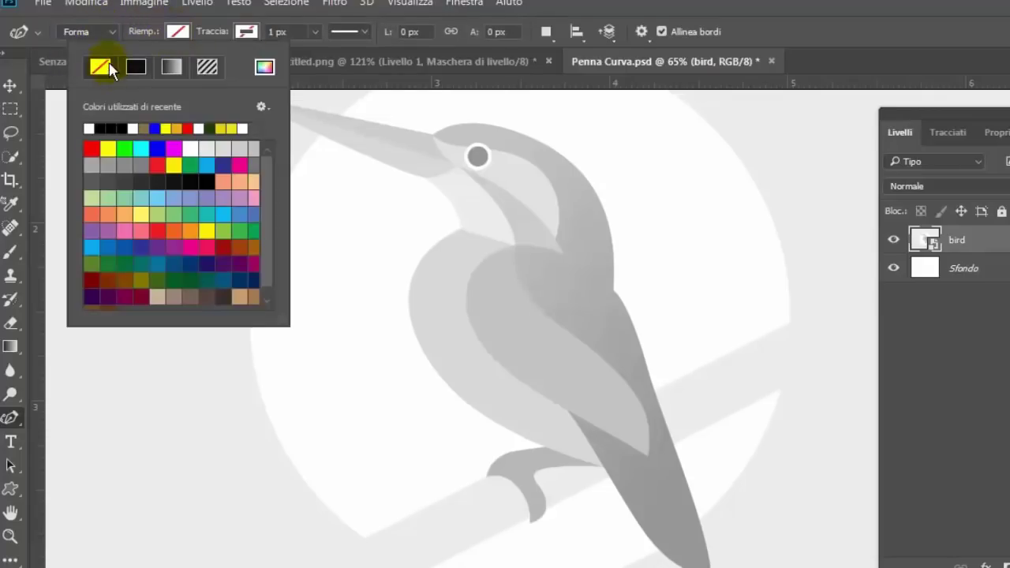
click(929, 31)
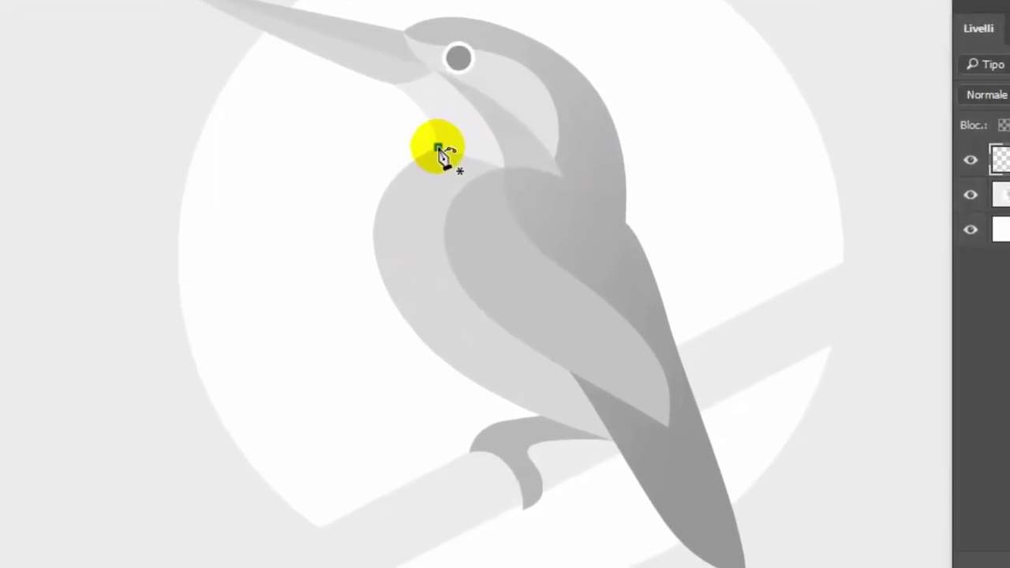
- Trace anchors from the throat down the chest and belly toward the tail
click(451, 201)
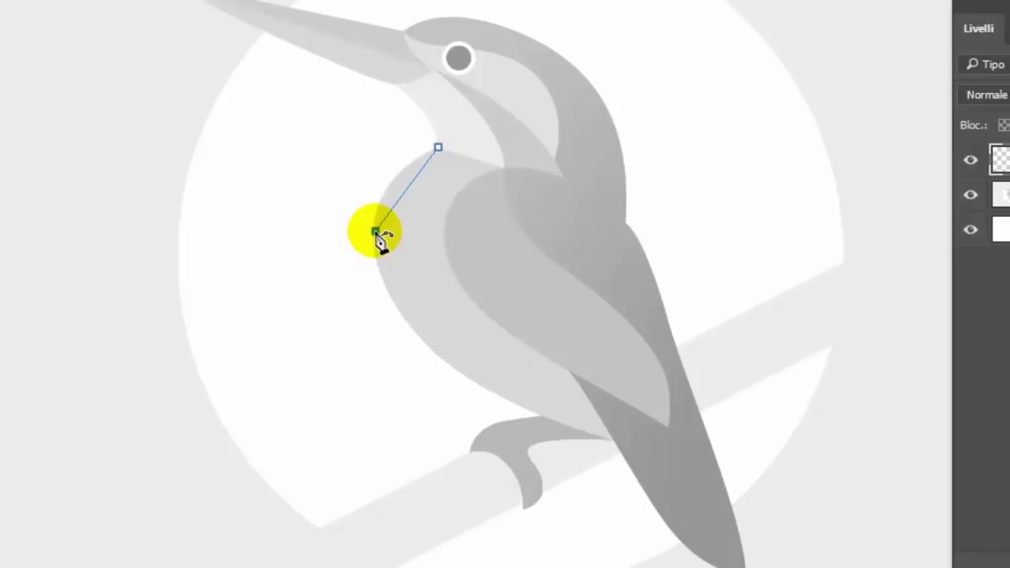
click(376, 231)
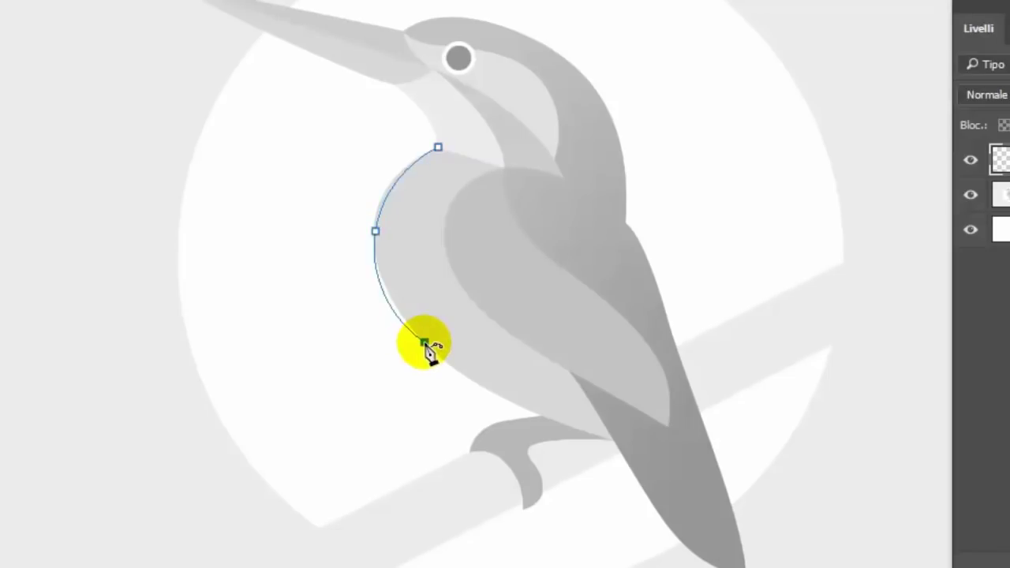
click(460, 375)
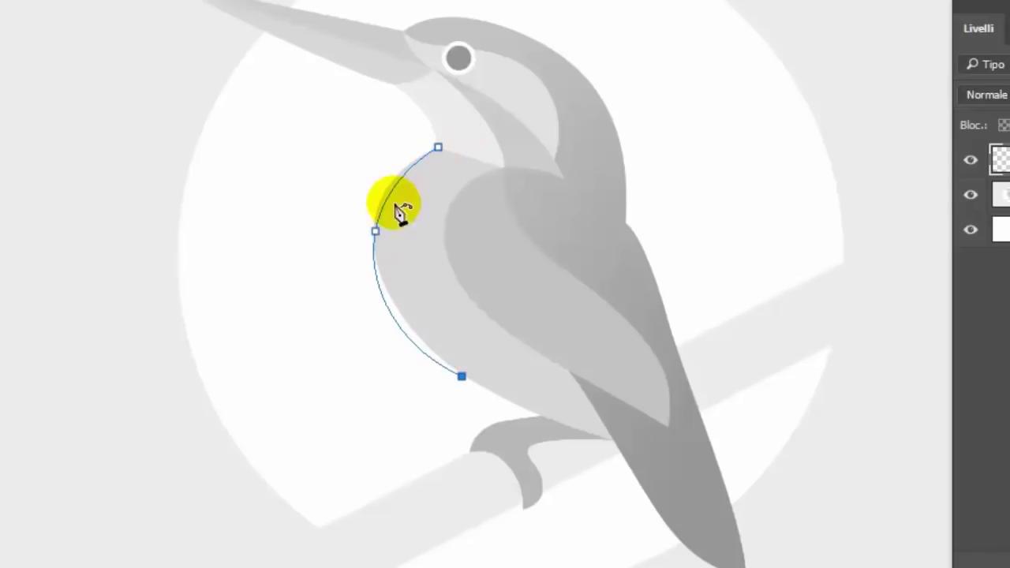
drag(376, 231, 374, 229)
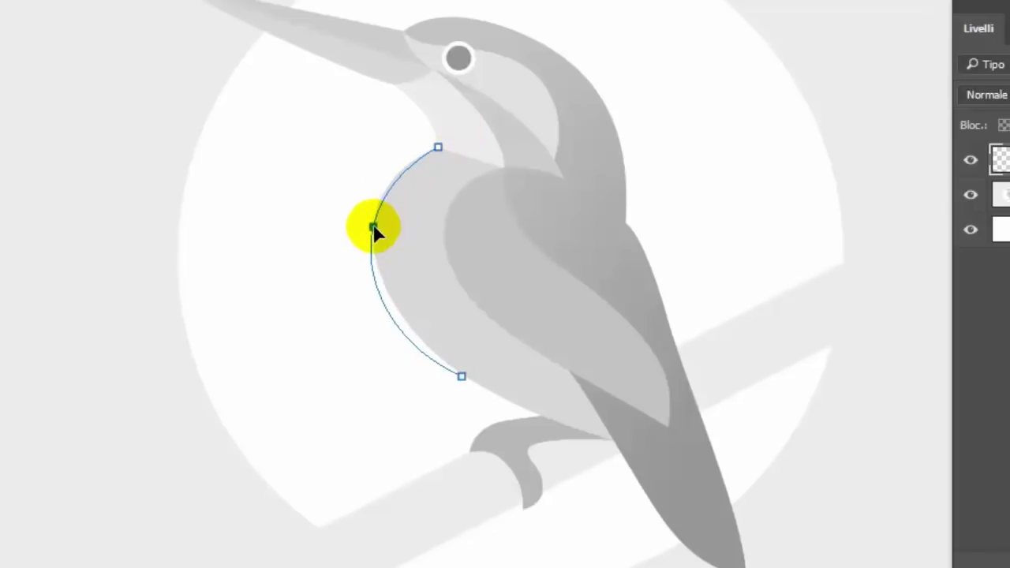
click(390, 316)
drag(389, 316, 402, 317)
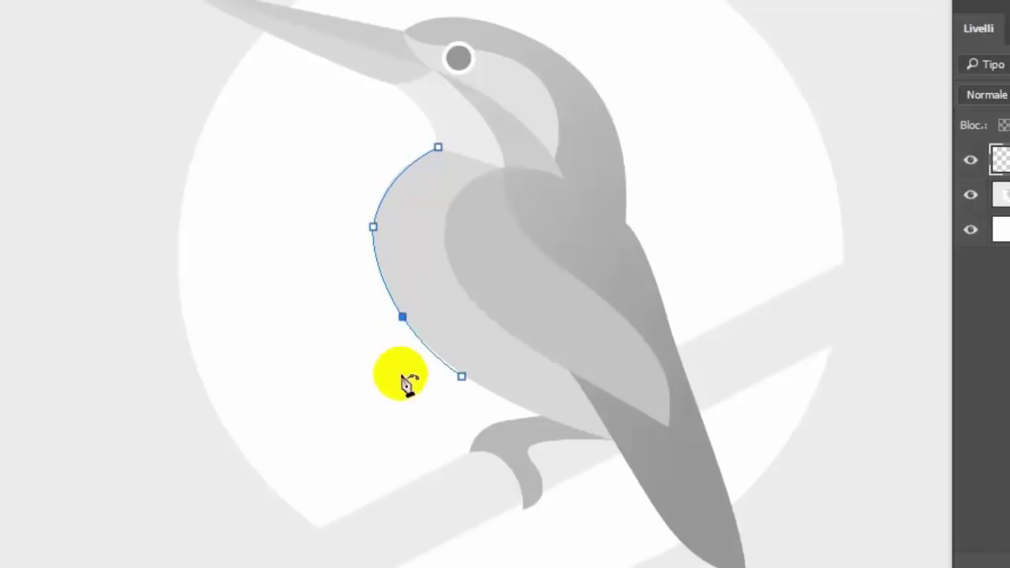
click(613, 434)
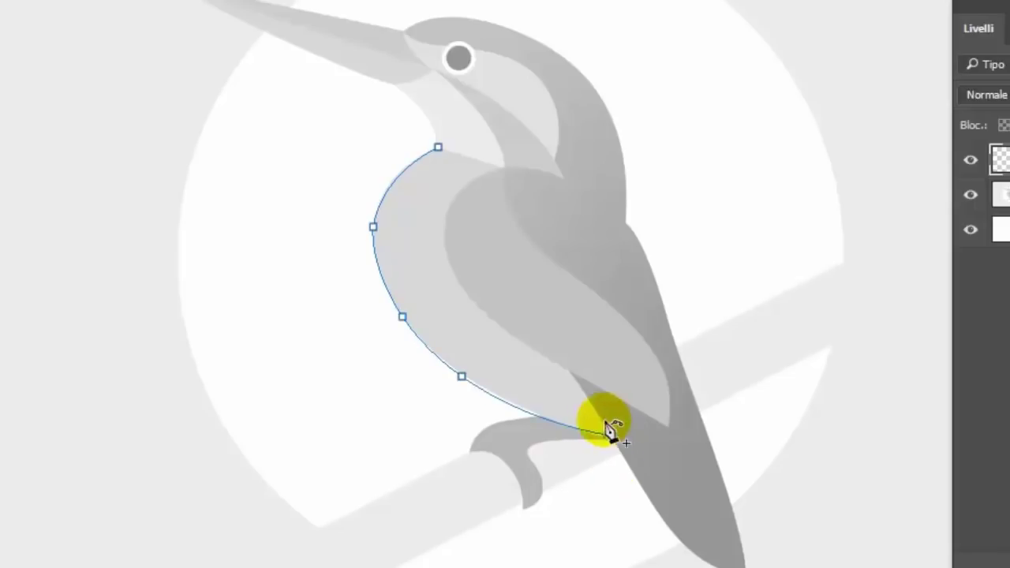
click(572, 371)
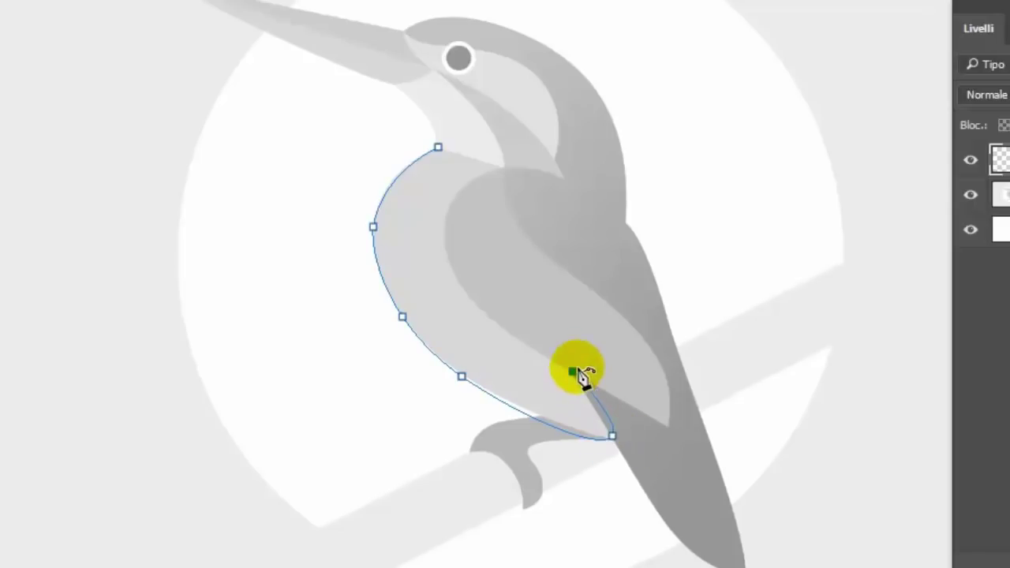
- Add points back along the wing and neck, bend the inner curve, and close the outline
click(613, 436)
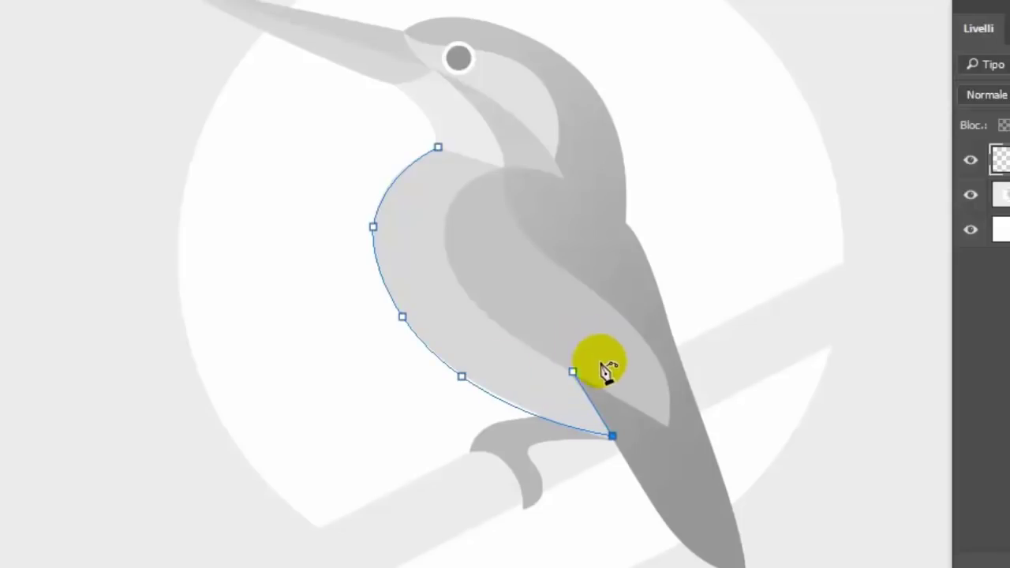
click(475, 306)
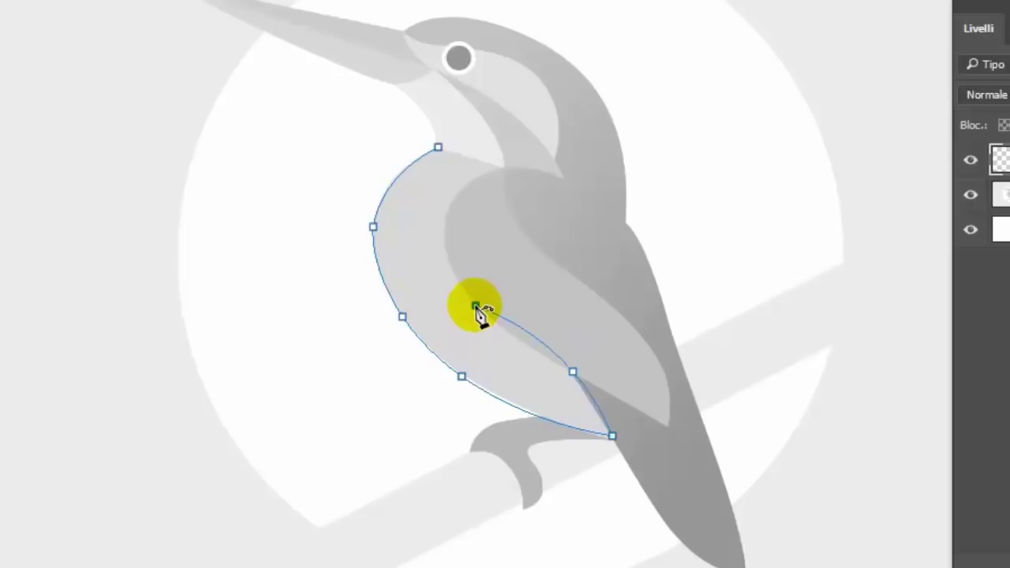
click(450, 208)
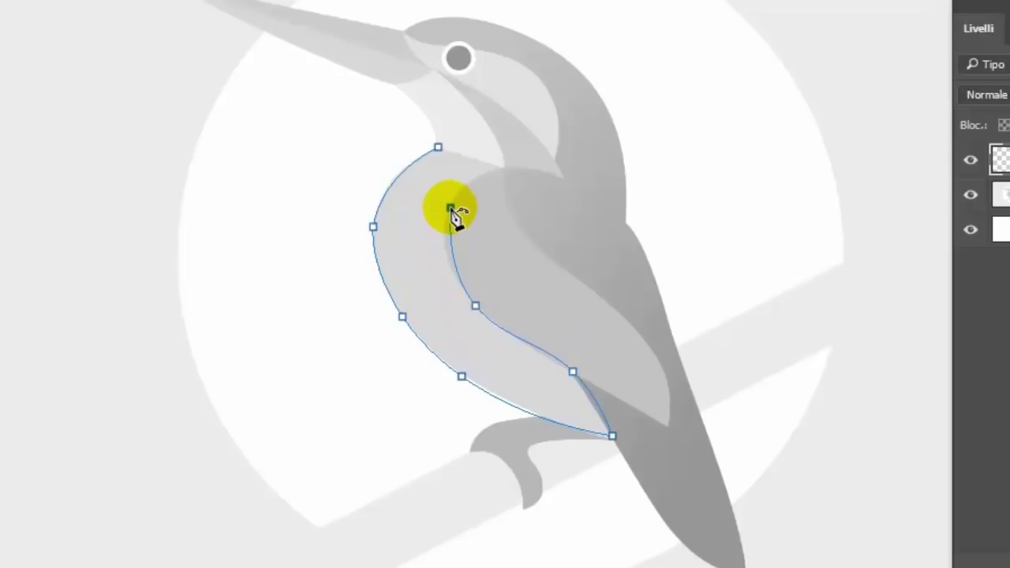
click(475, 305)
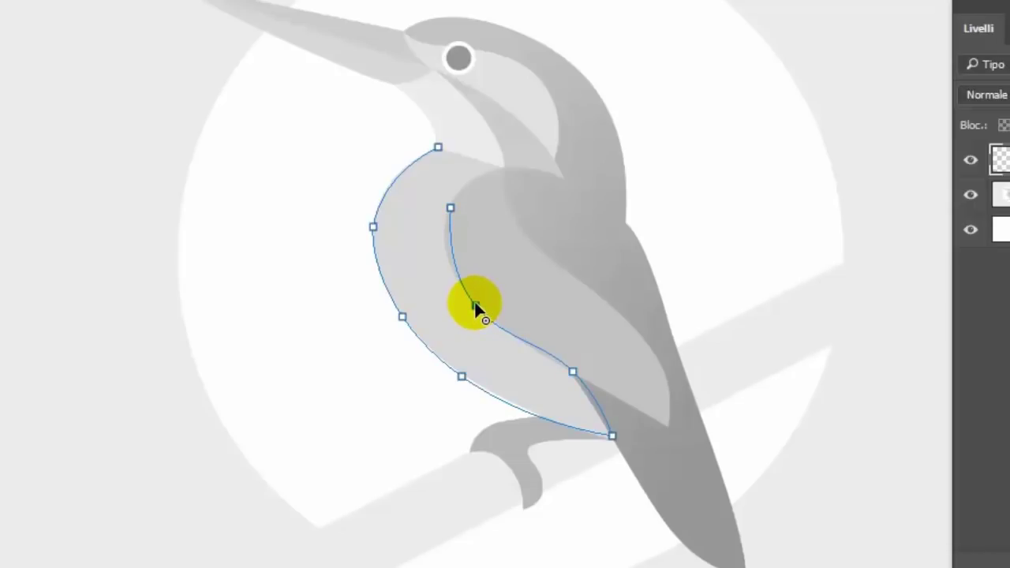
drag(476, 308, 454, 262)
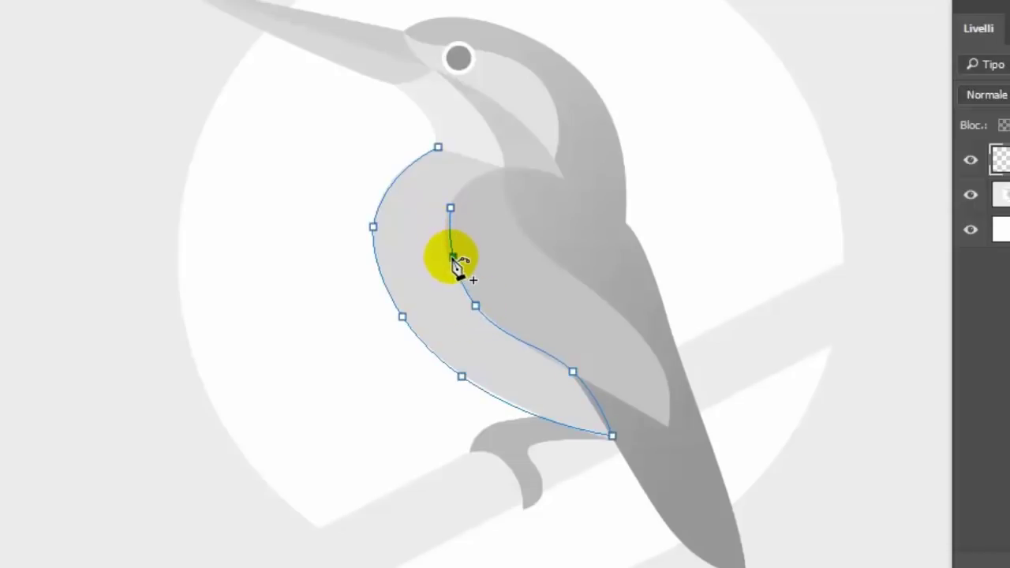
drag(445, 251, 445, 251)
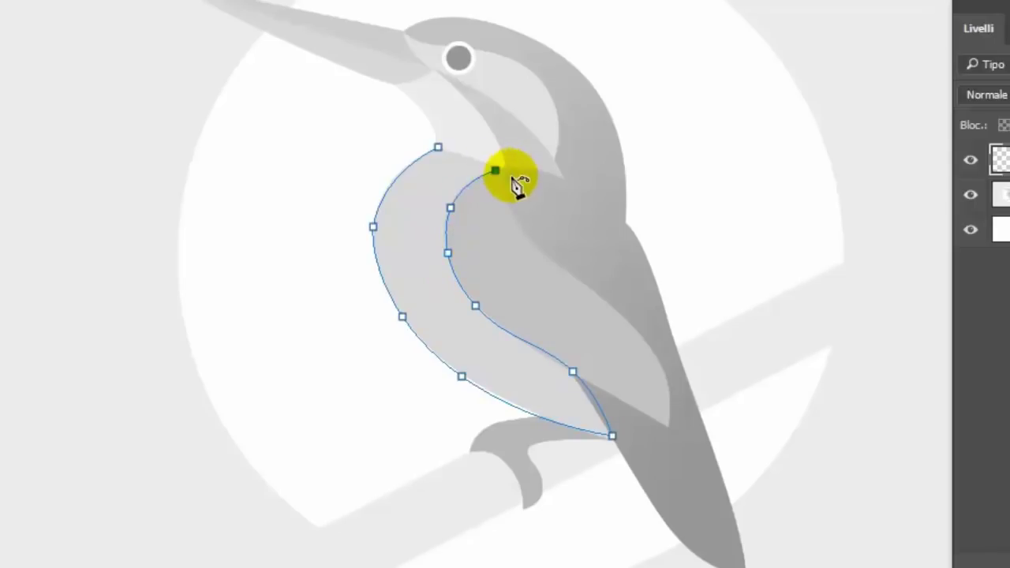
click(439, 148)
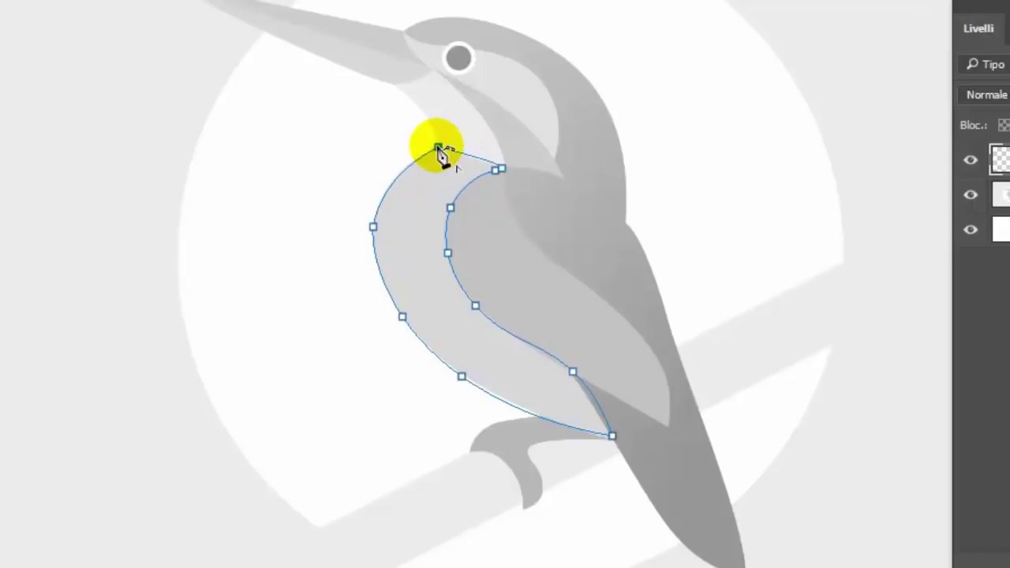
drag(439, 149, 498, 171)
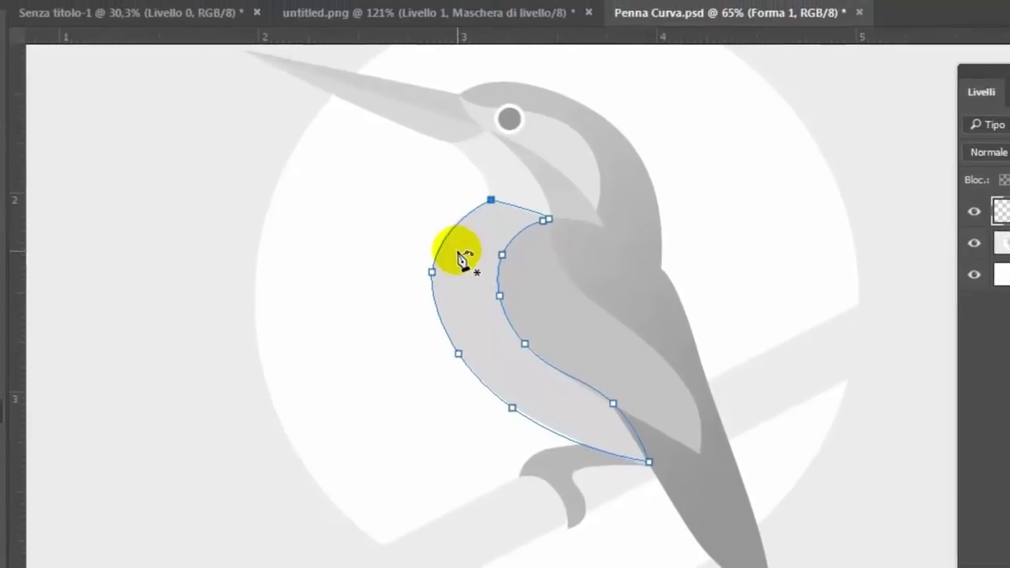
- Give the crescent chest shape a yellow fill from the recent colours and commit it
click(197, 5)
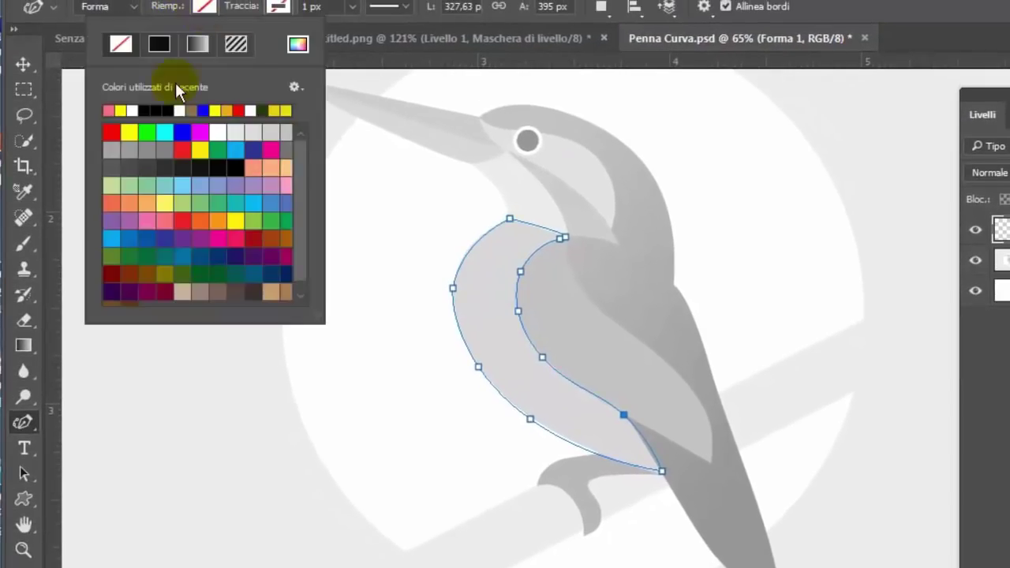
click(124, 110)
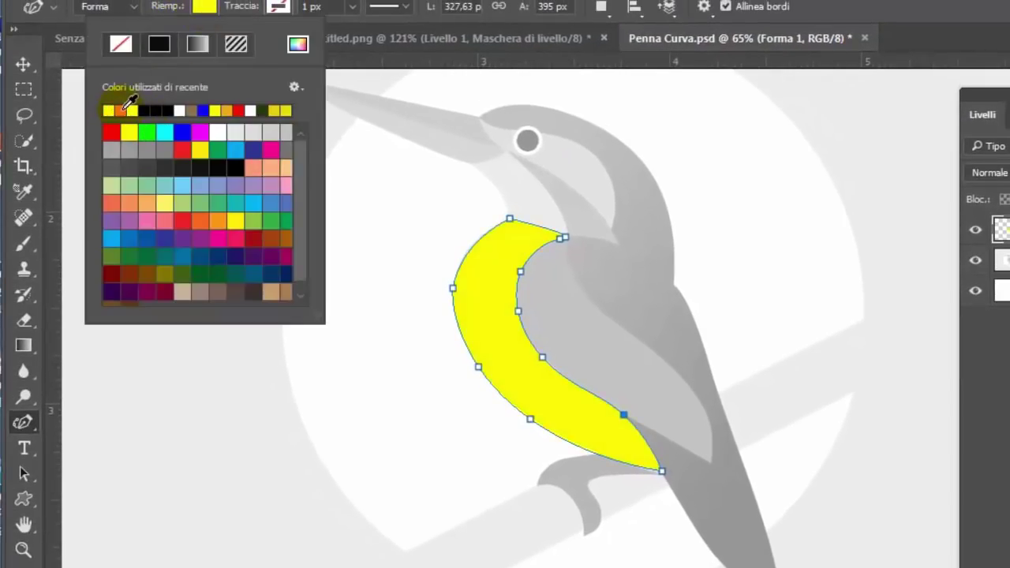
click(741, 38)
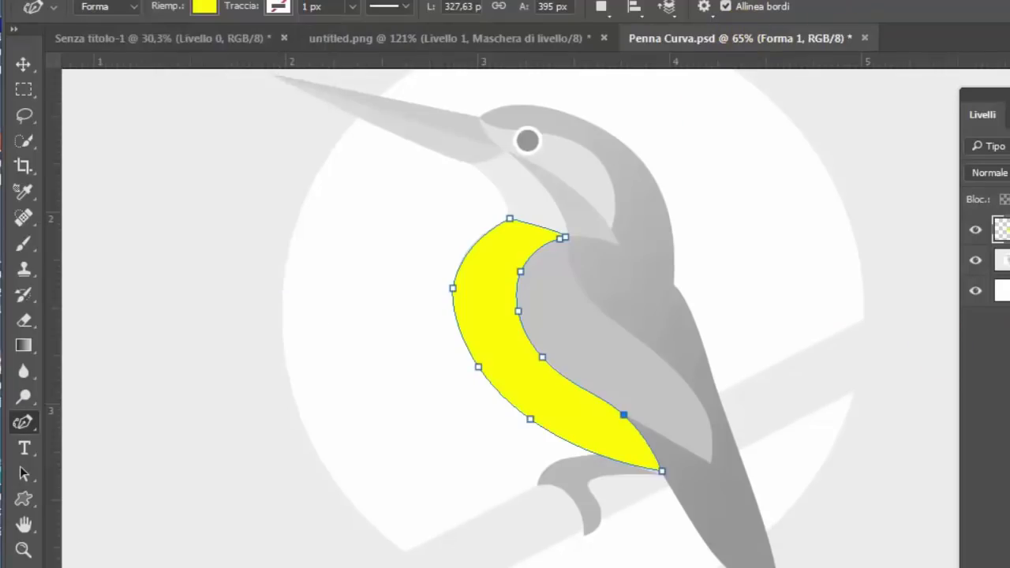
click(1002, 260)
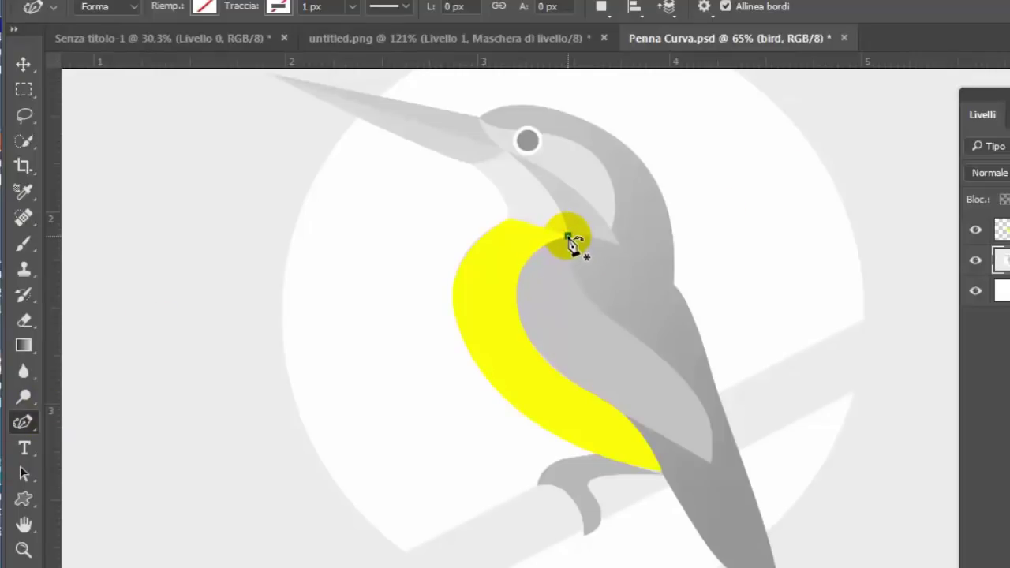
- Trace the wing outline from its top down toward the tail, making the middle point a corner
click(568, 236)
click(520, 319)
click(606, 400)
drag(520, 317, 517, 283)
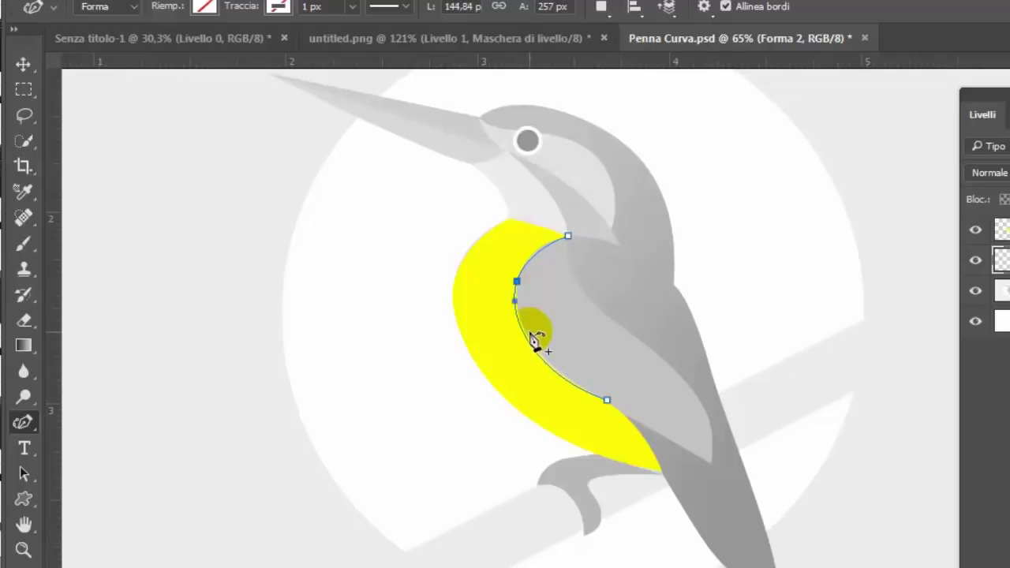
click(613, 402)
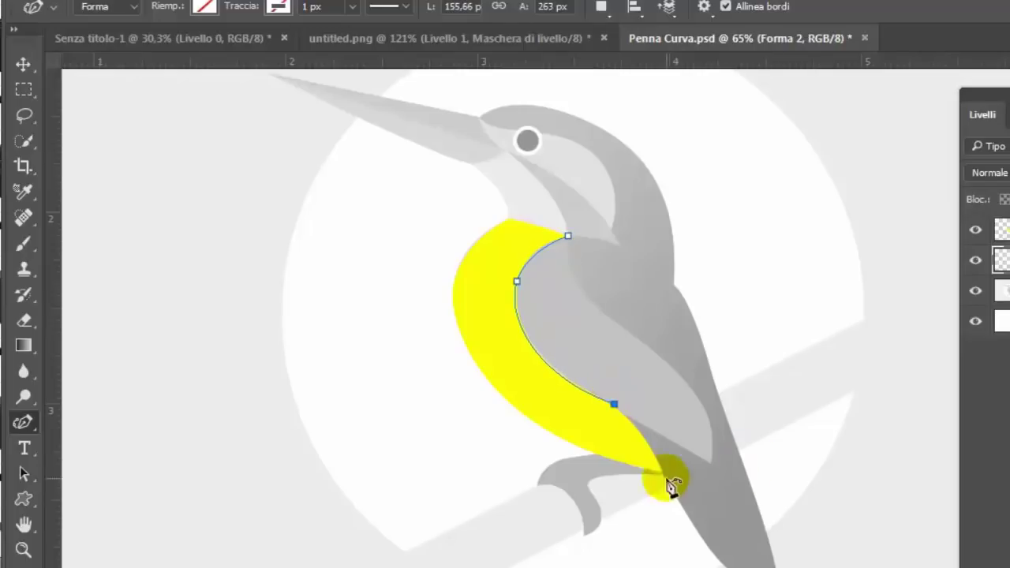
click(712, 467)
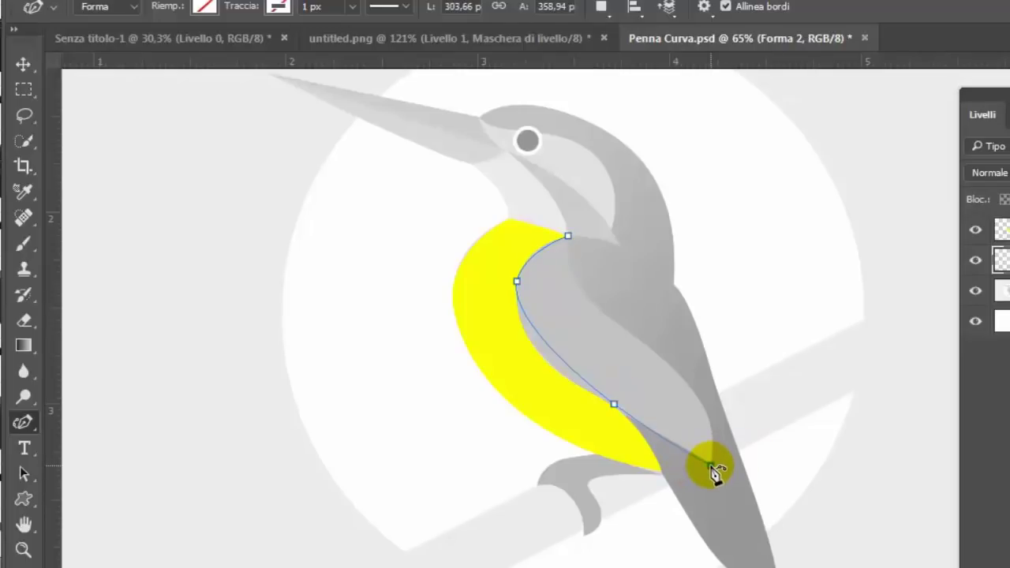
double_click(614, 404)
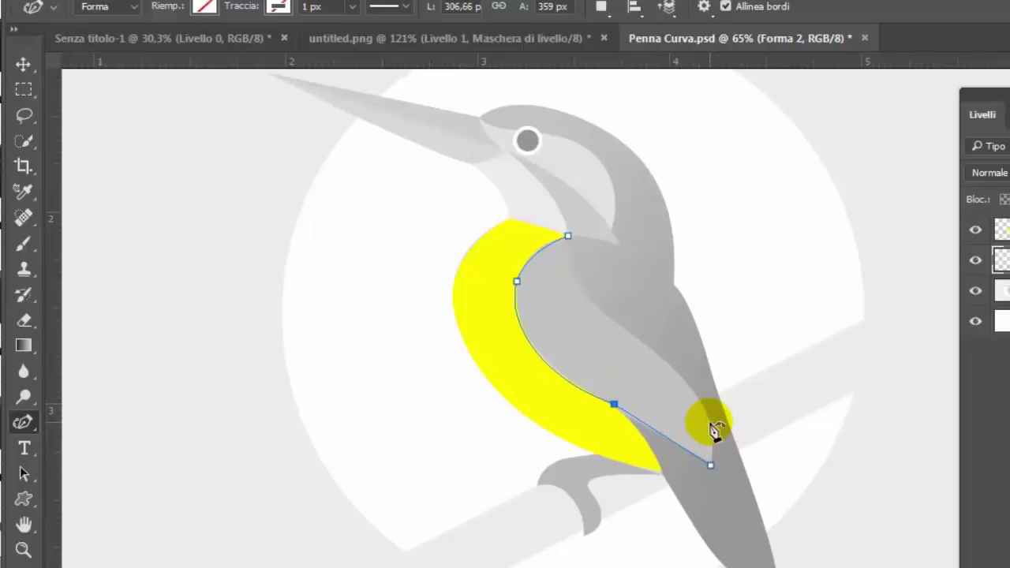
- Close the wing outline through its lower tip and right edge, curving the top segment downward
click(700, 397)
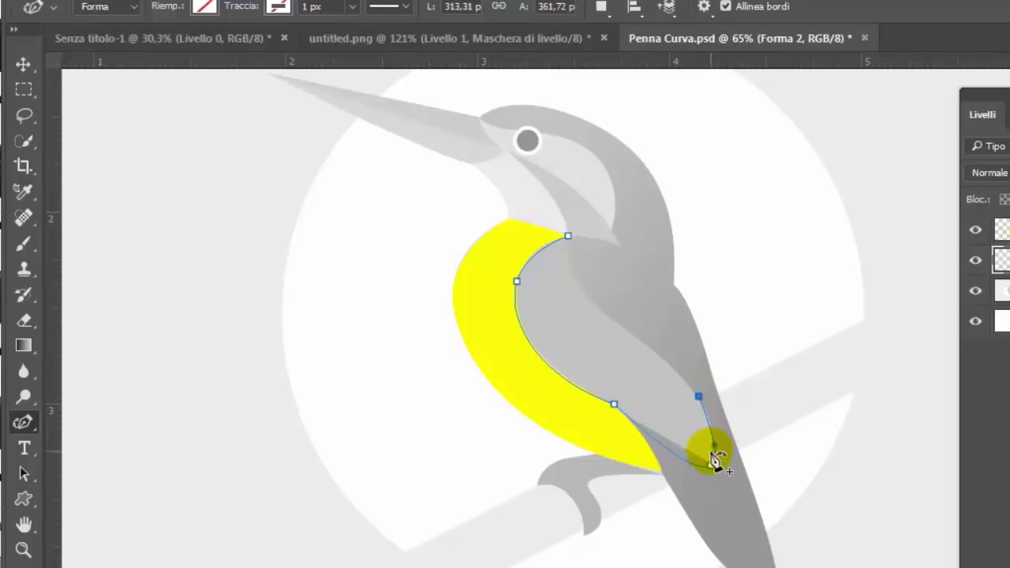
double_click(711, 466)
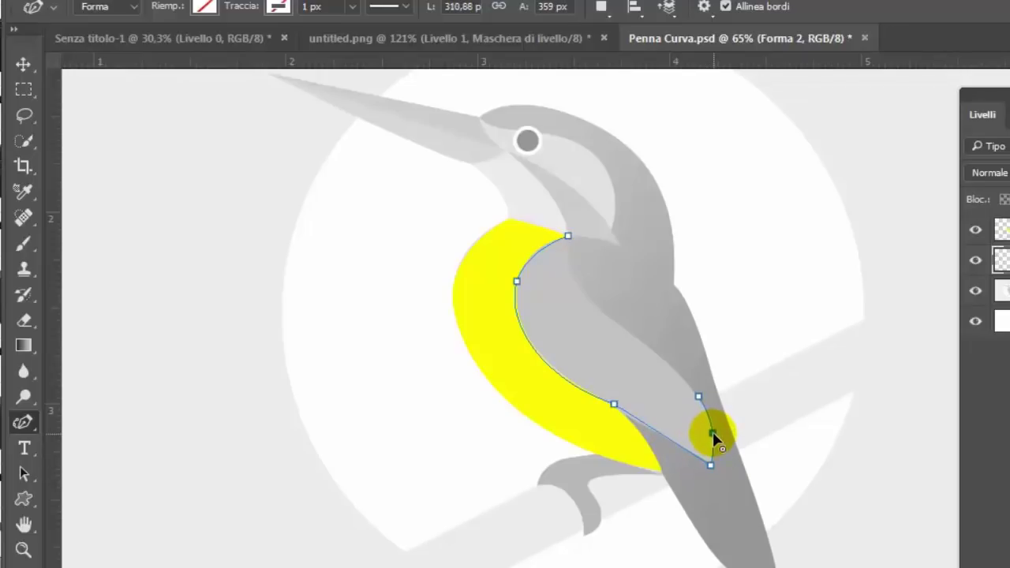
click(713, 432)
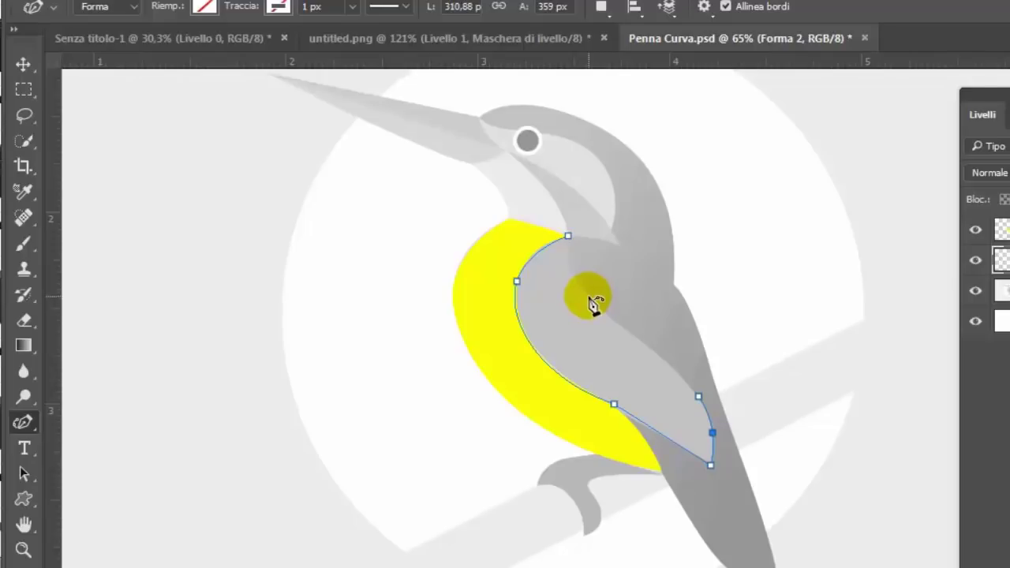
click(630, 326)
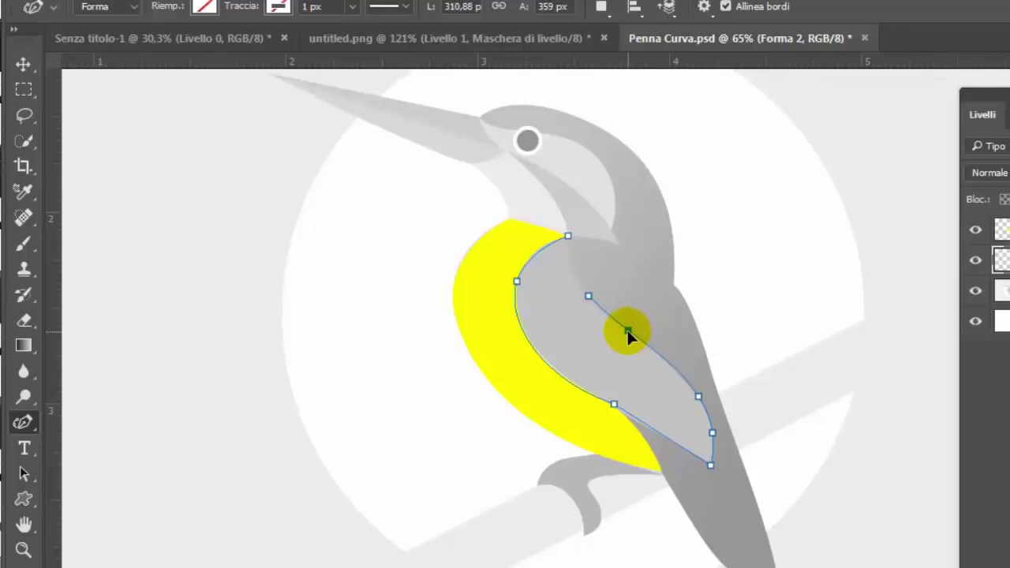
click(568, 236)
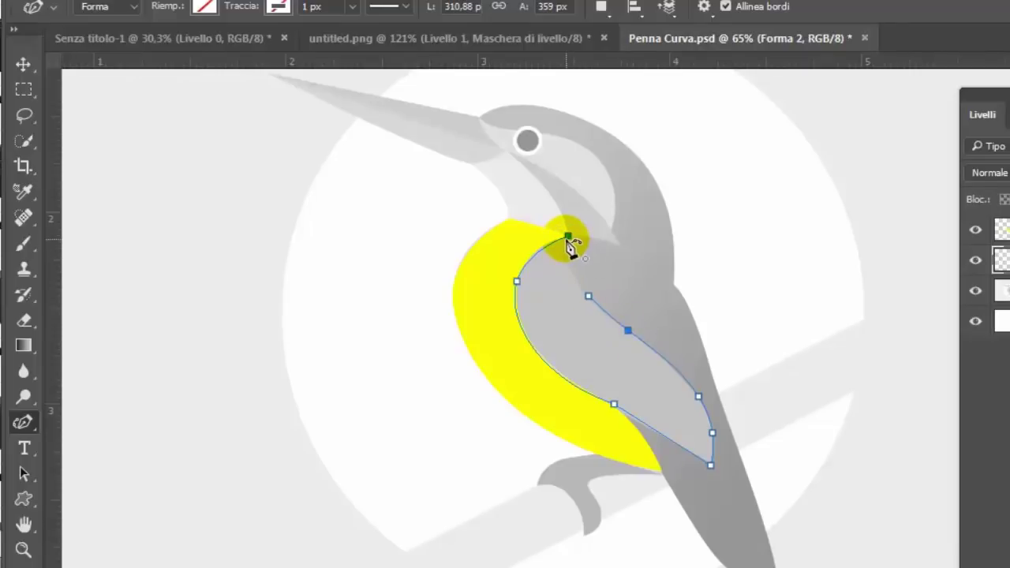
click(569, 239)
drag(571, 244, 580, 275)
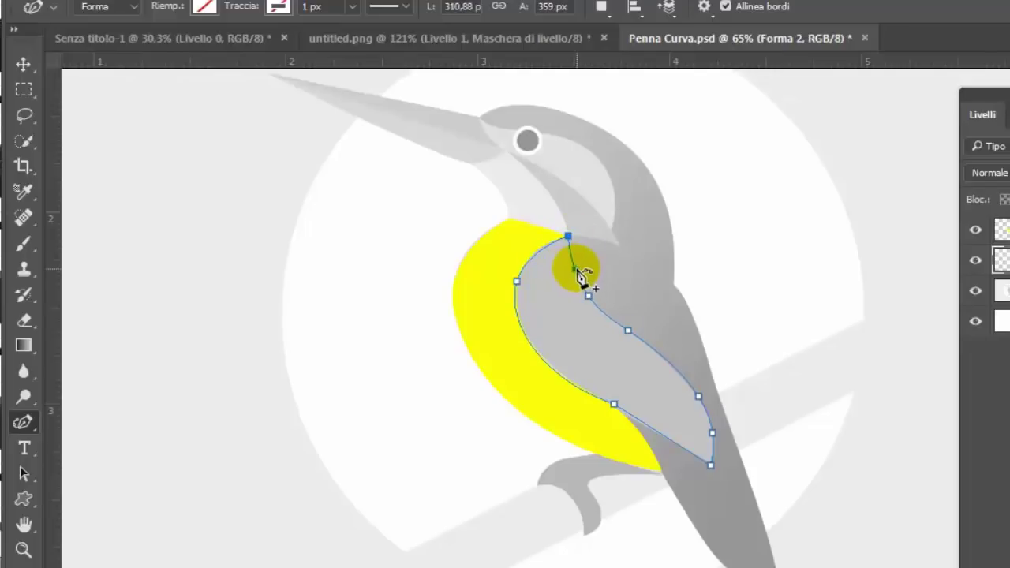
drag(580, 276, 575, 272)
- Fill the traced wing shape (Forma 2) with cyan from the swatch grid and commit it
click(615, 403)
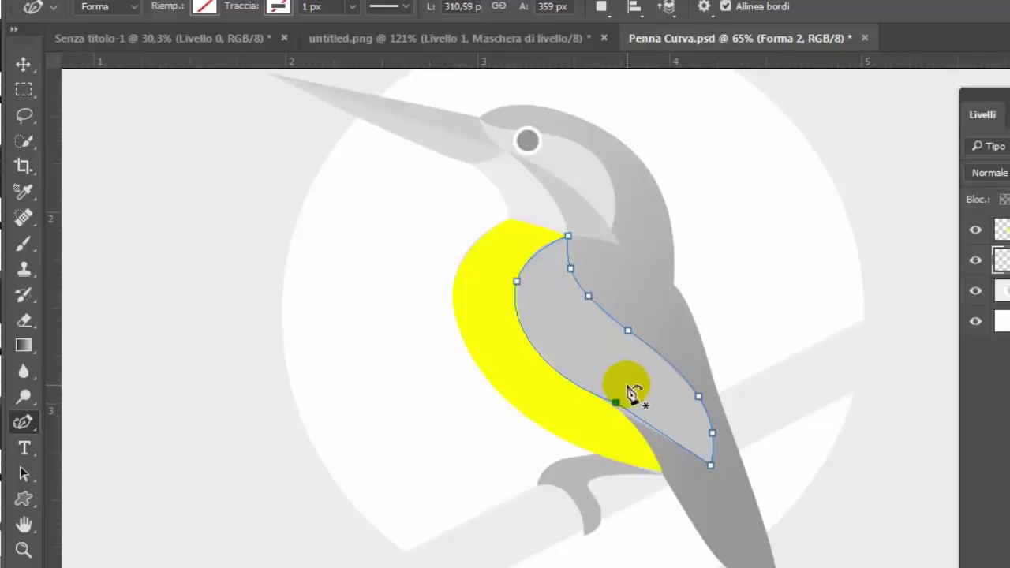
click(204, 8)
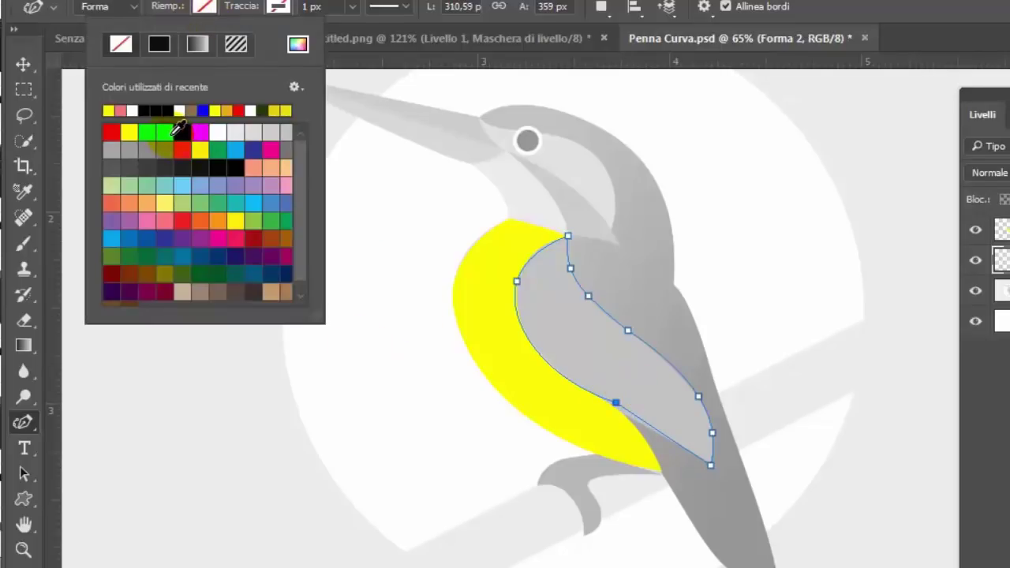
click(174, 131)
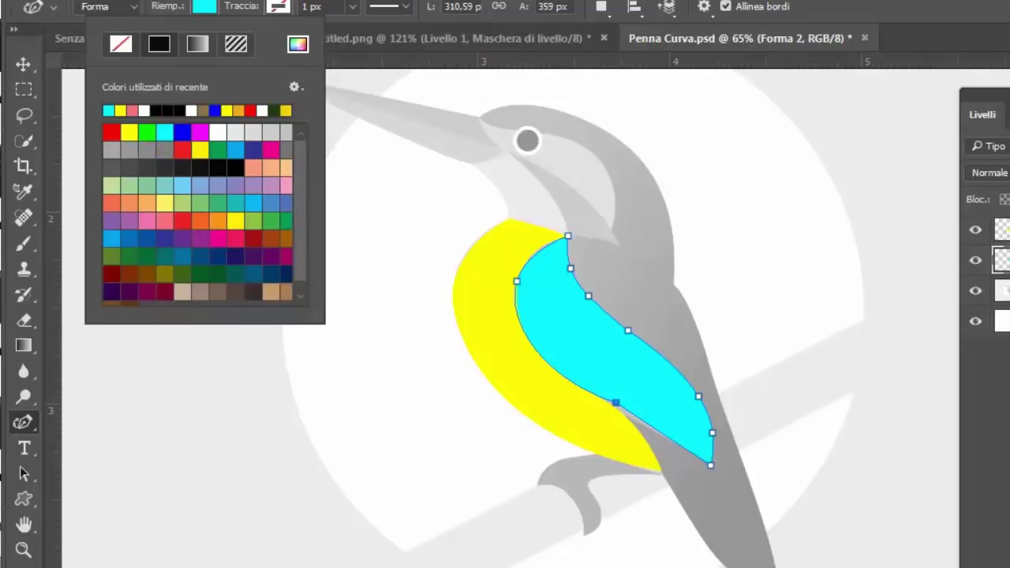
key(Return)
click(913, 289)
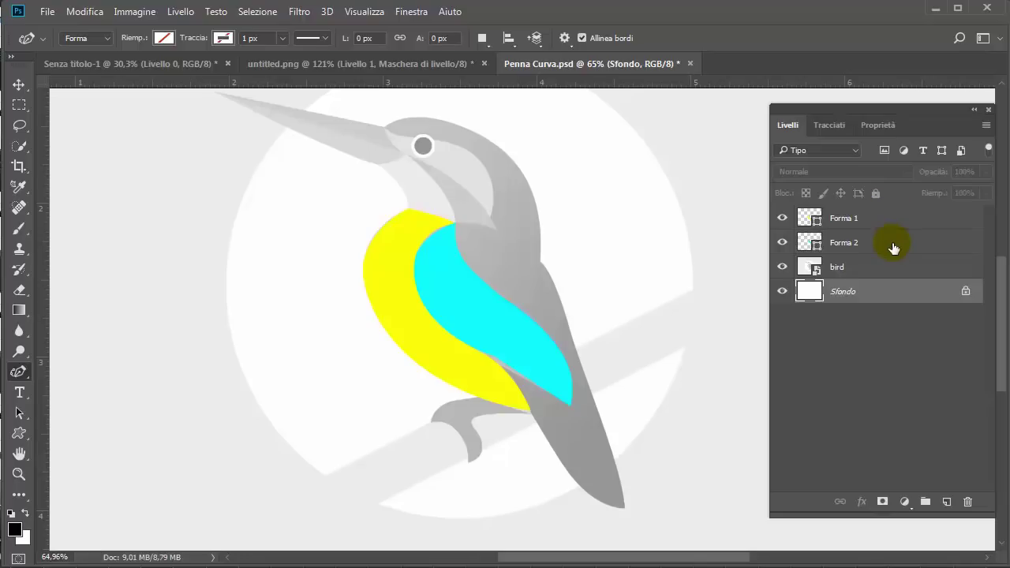
- Load the bird's Tracciato di lavoro work path as a selection
click(868, 266)
scroll(743, 344, down, 2)
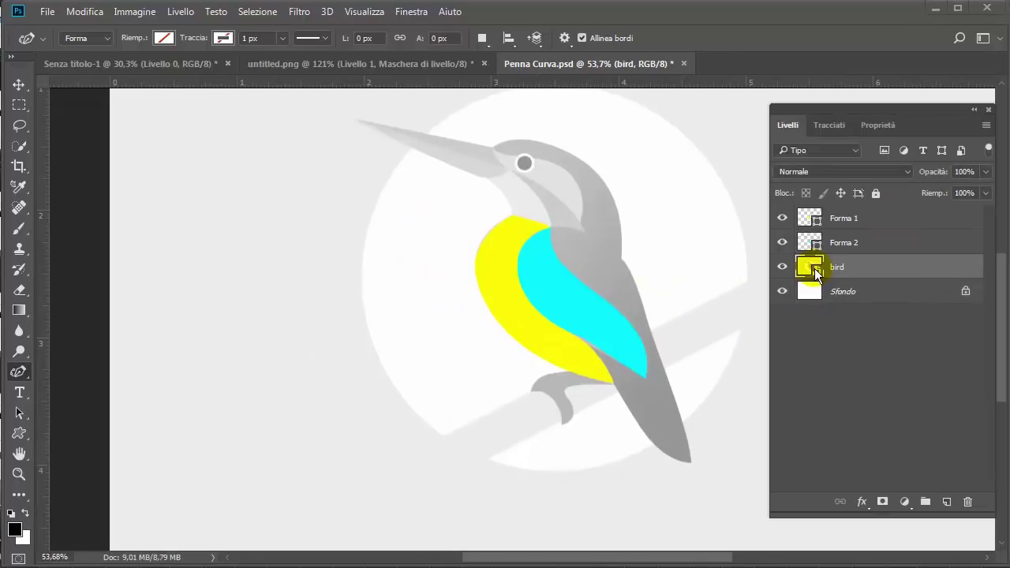
click(831, 125)
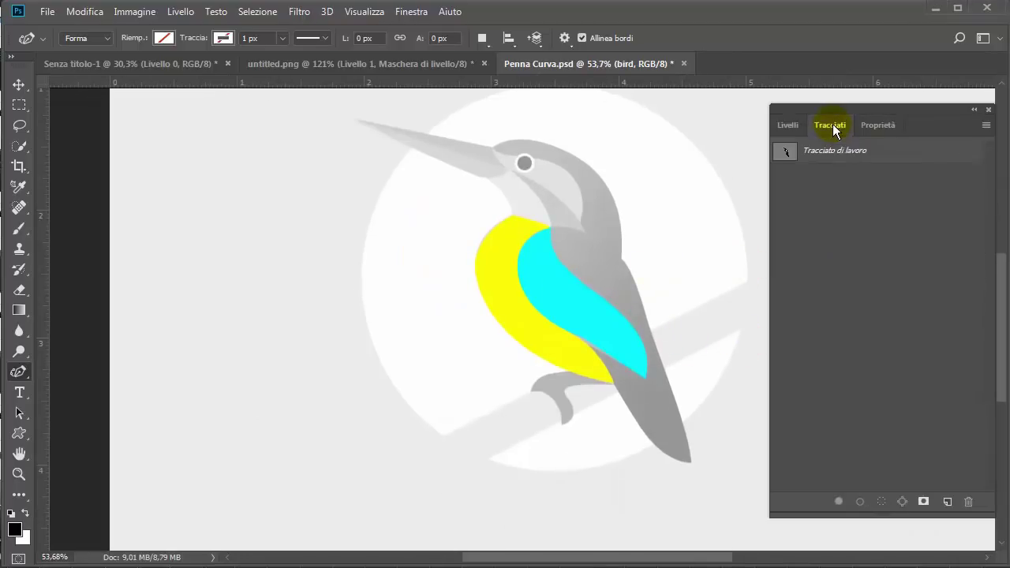
click(787, 154)
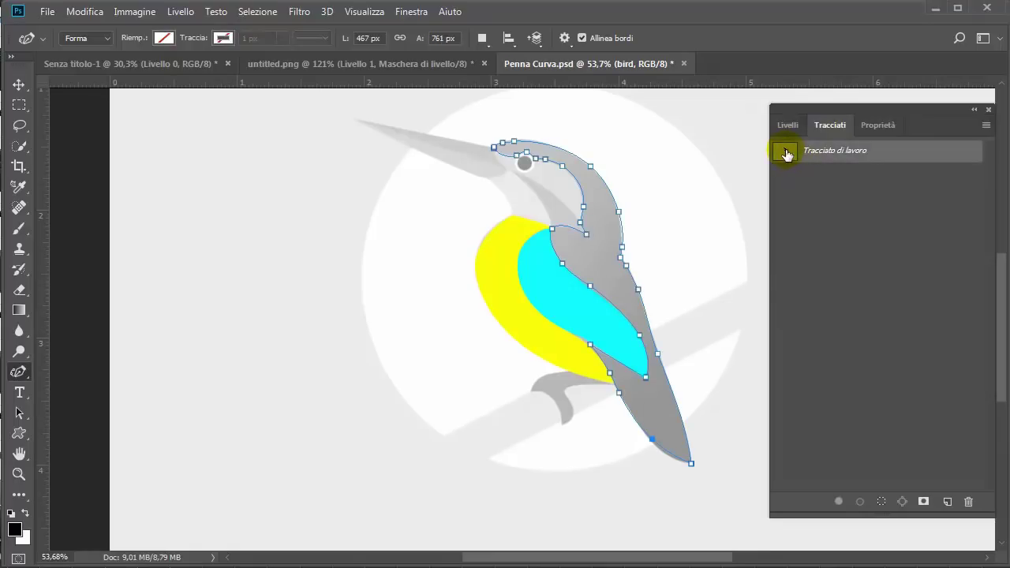
click(789, 127)
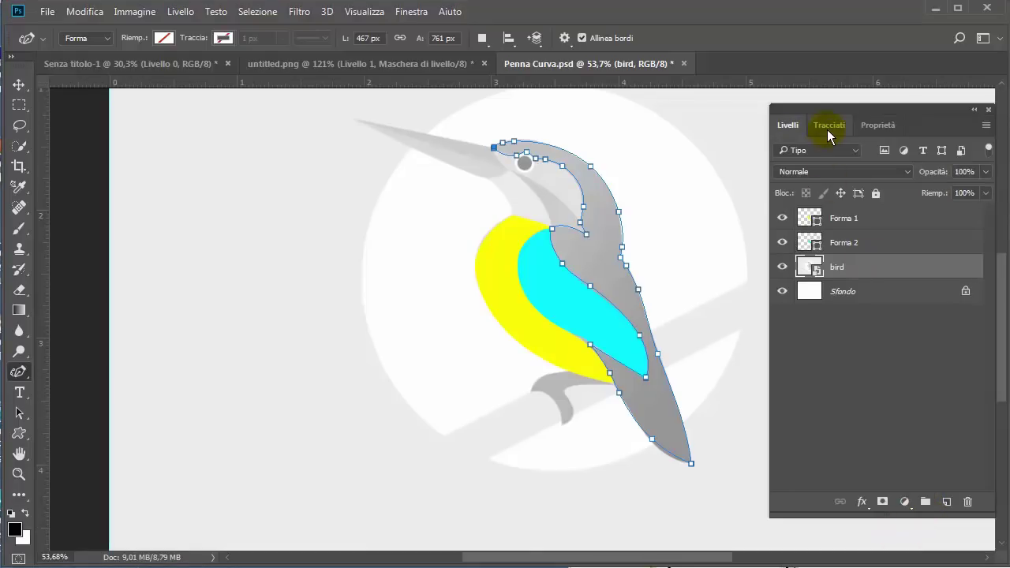
click(830, 128)
click(879, 501)
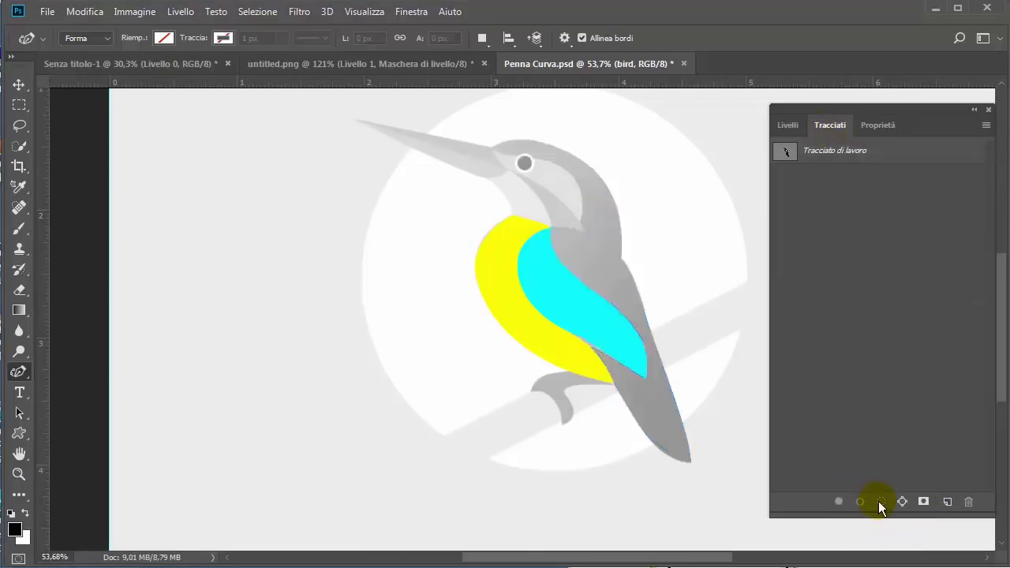
click(787, 127)
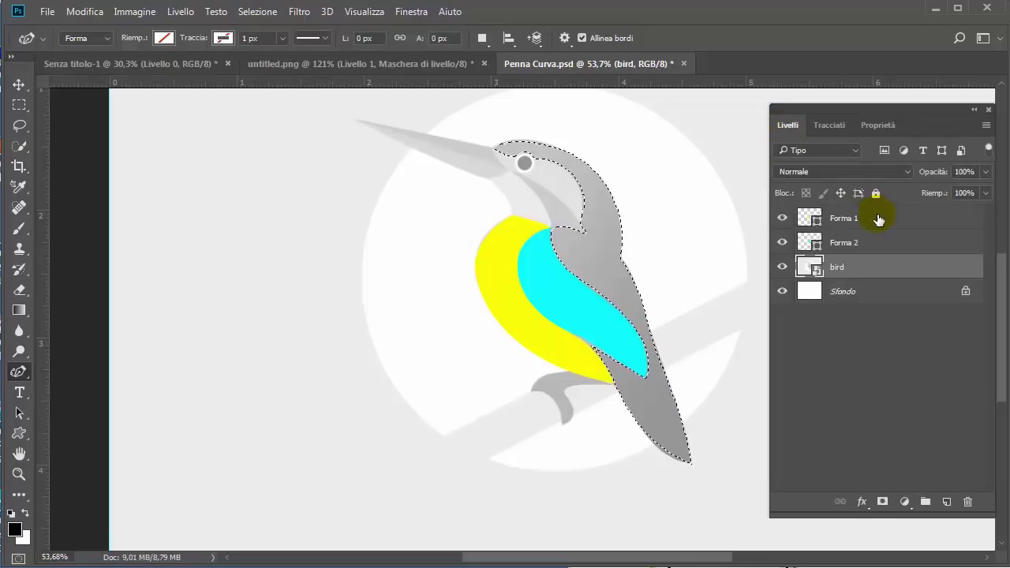
- Fill the bird selection with blue 1e22e0 on a new layer
click(947, 501)
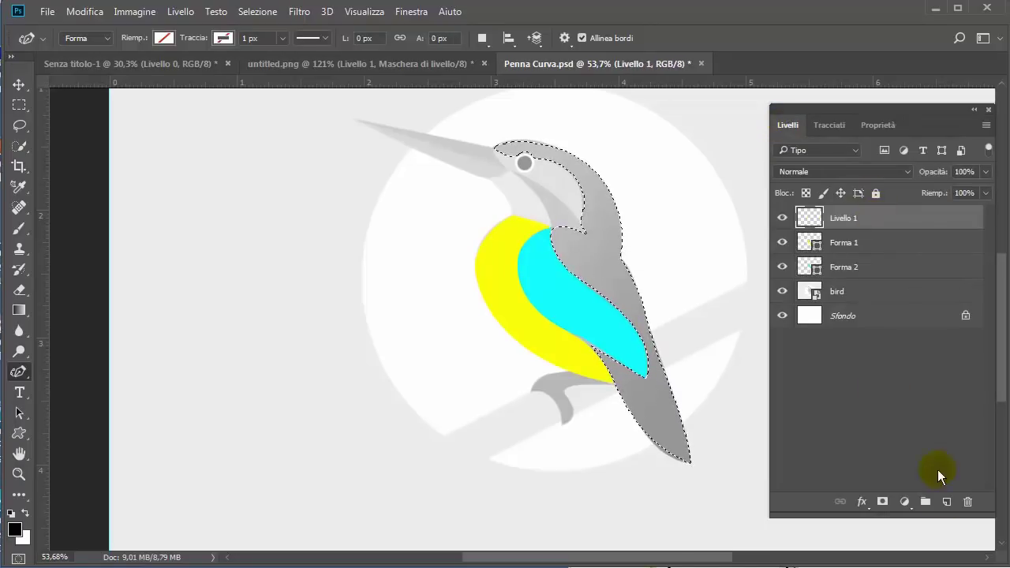
click(14, 528)
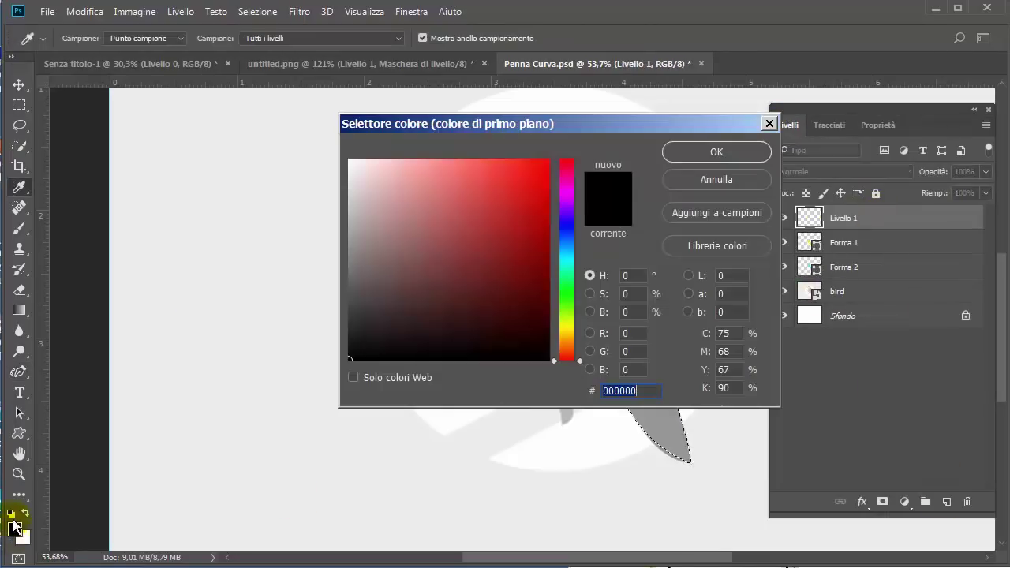
click(556, 228)
click(522, 183)
click(716, 151)
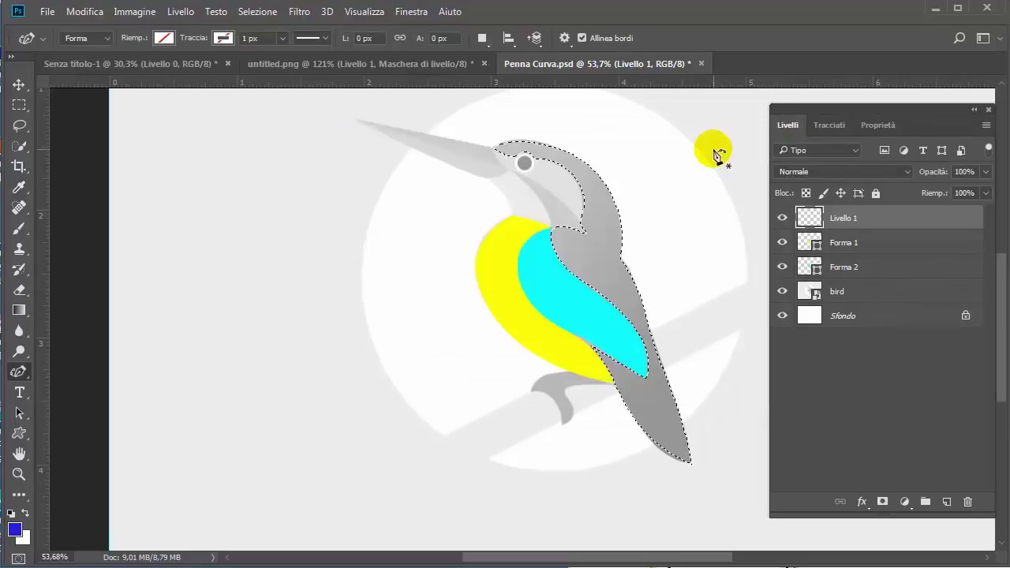
key(alt+BackSpace)
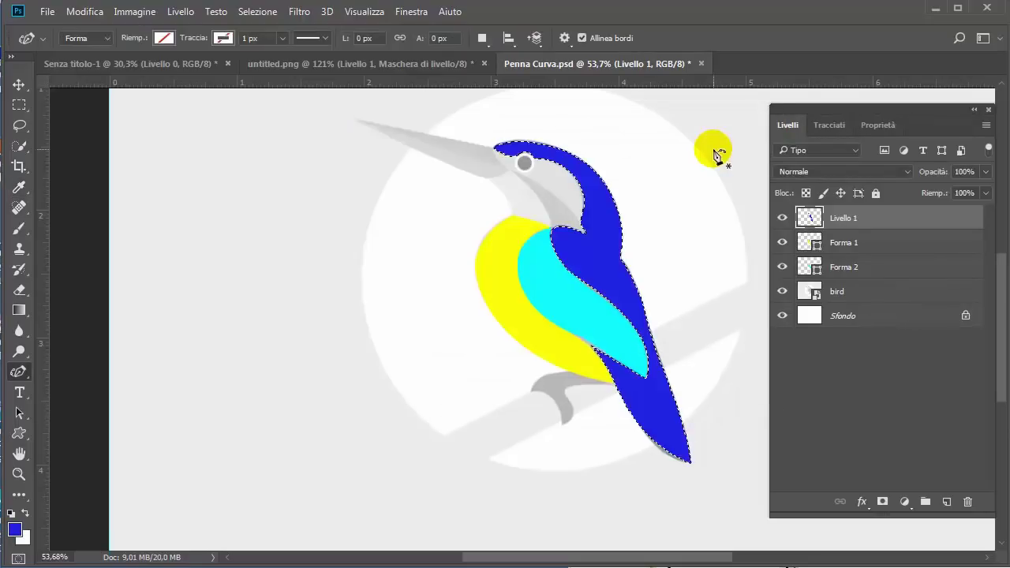
- Deselect and switch to the blank Senza titolo-1 document
click(259, 11)
click(264, 42)
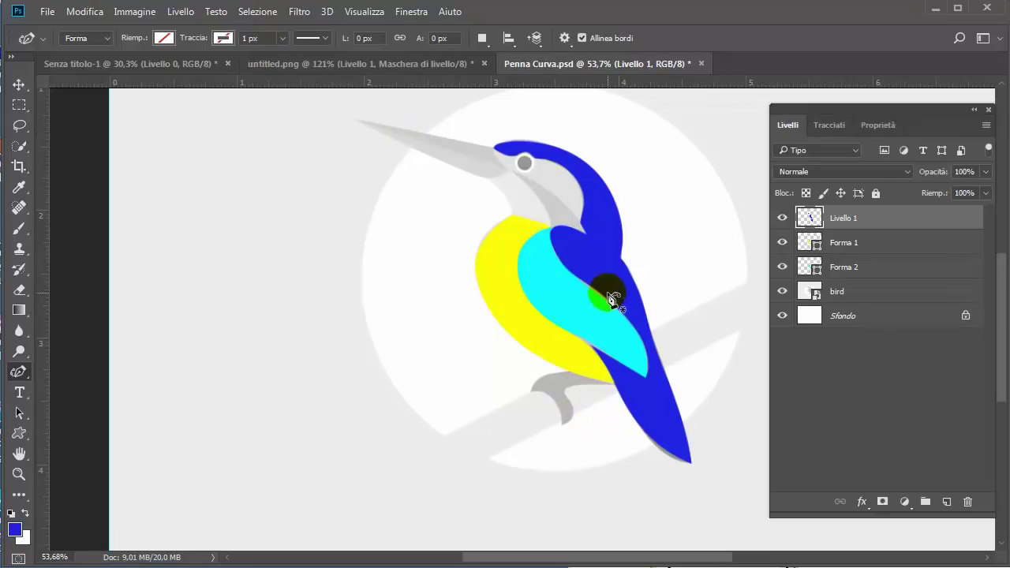
key(ctrl+Tab)
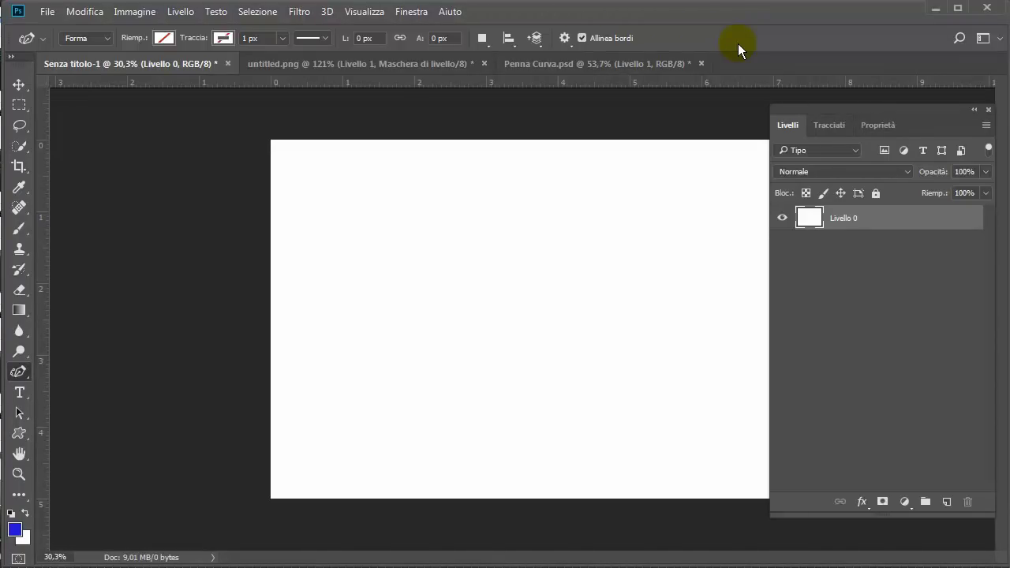
- Enable Attiva disegno simmetrico under Anteprime tecnologia in the preferences
key(ctrl+k)
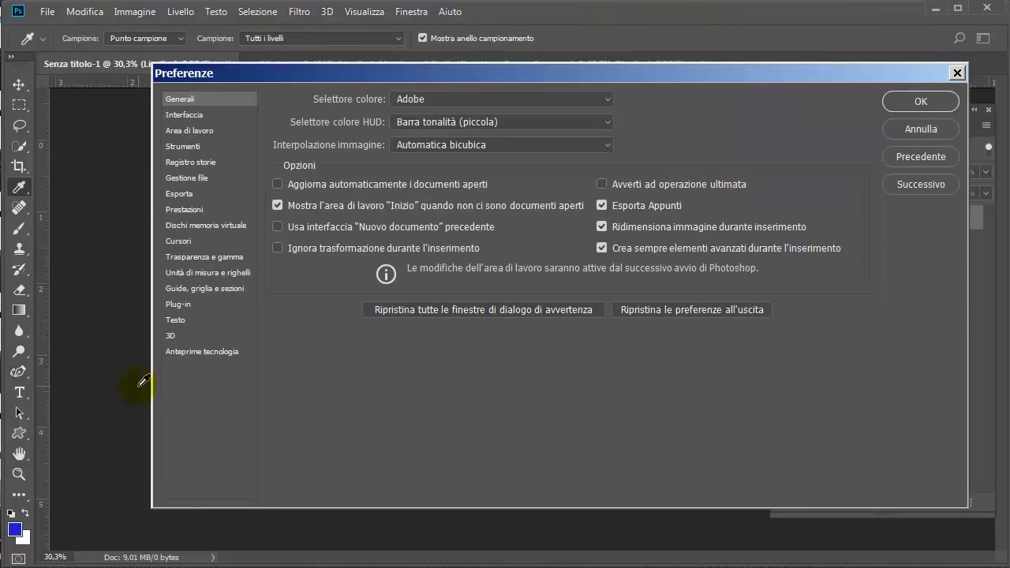
click(184, 353)
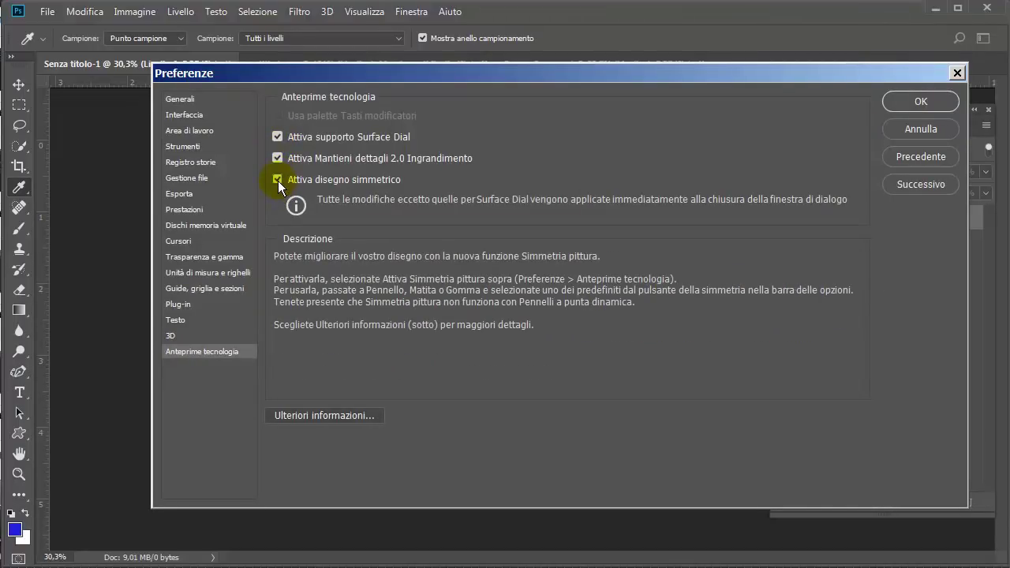
click(926, 103)
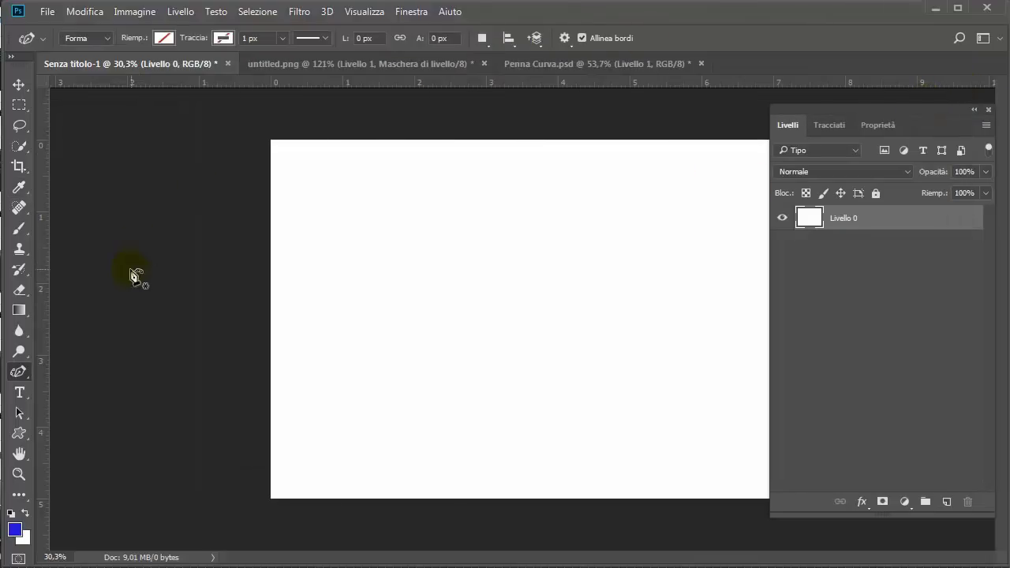
- Add a vertical symmetry axis for the Brush, cancelling the axis resize
click(19, 237)
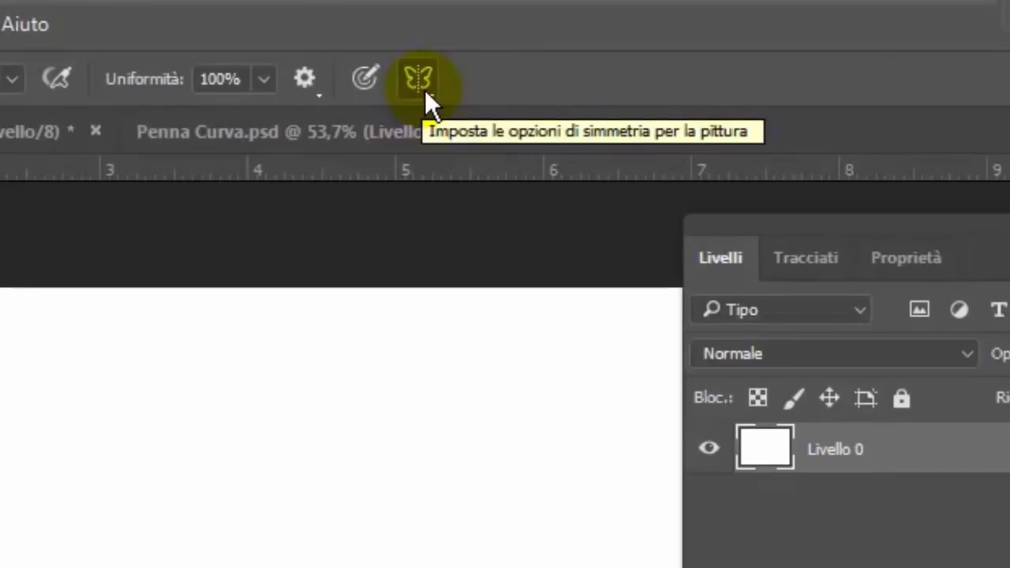
click(424, 89)
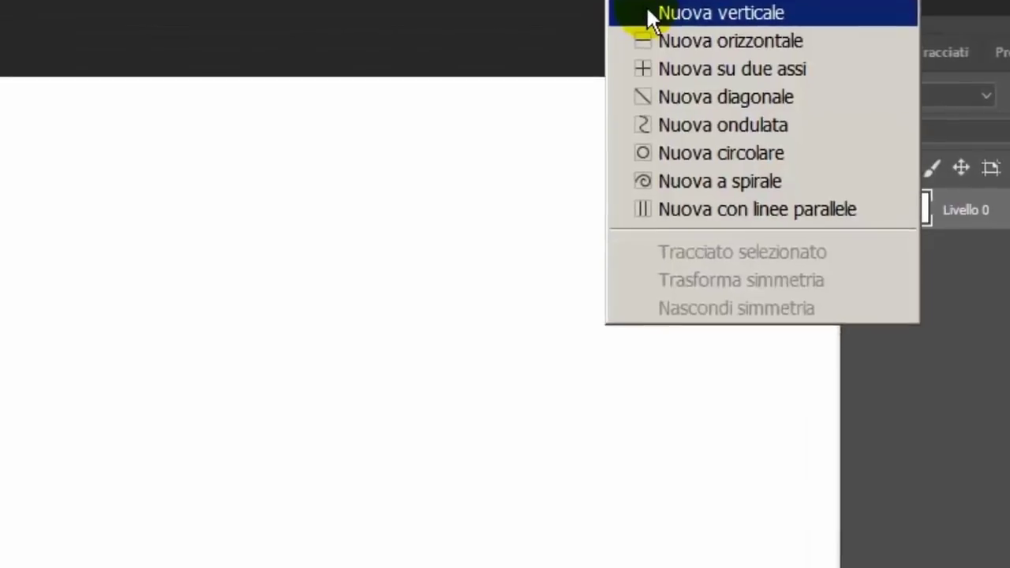
click(454, 212)
drag(512, 71, 511, 42)
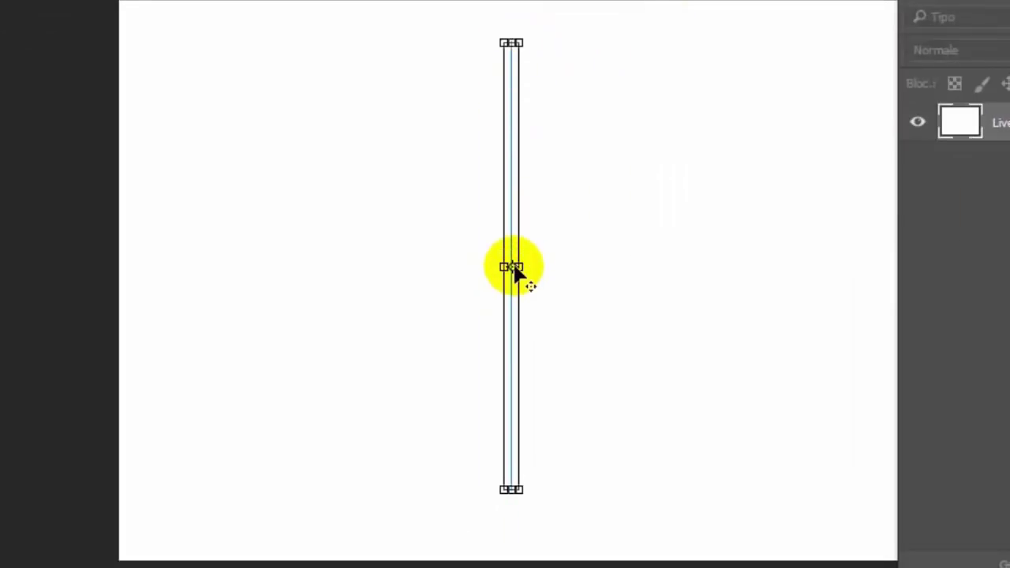
mouse_move(520, 266)
mouse_down()
mouse_move(537, 267)
mouse_move(460, 264)
mouse_up()
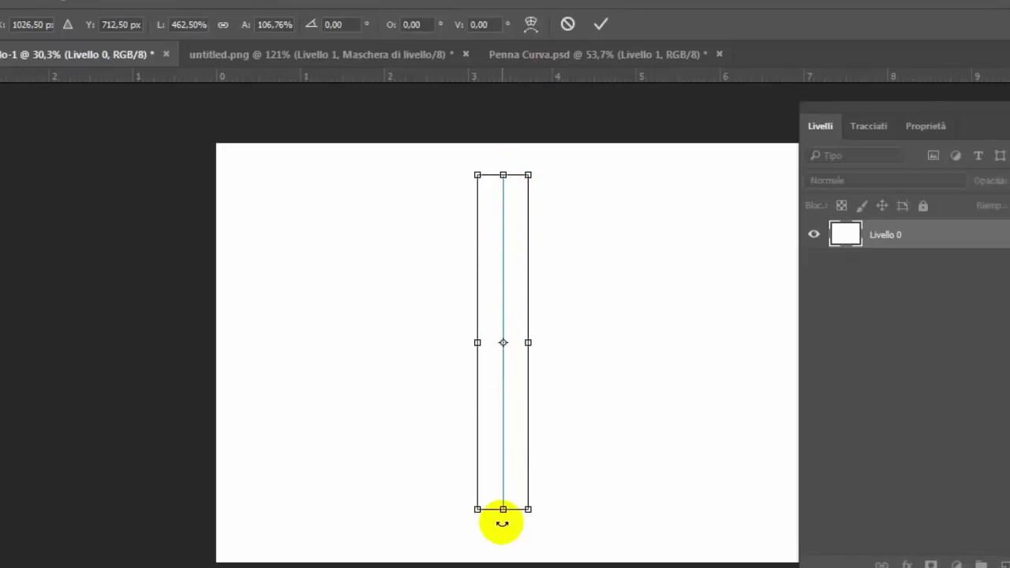
click(568, 25)
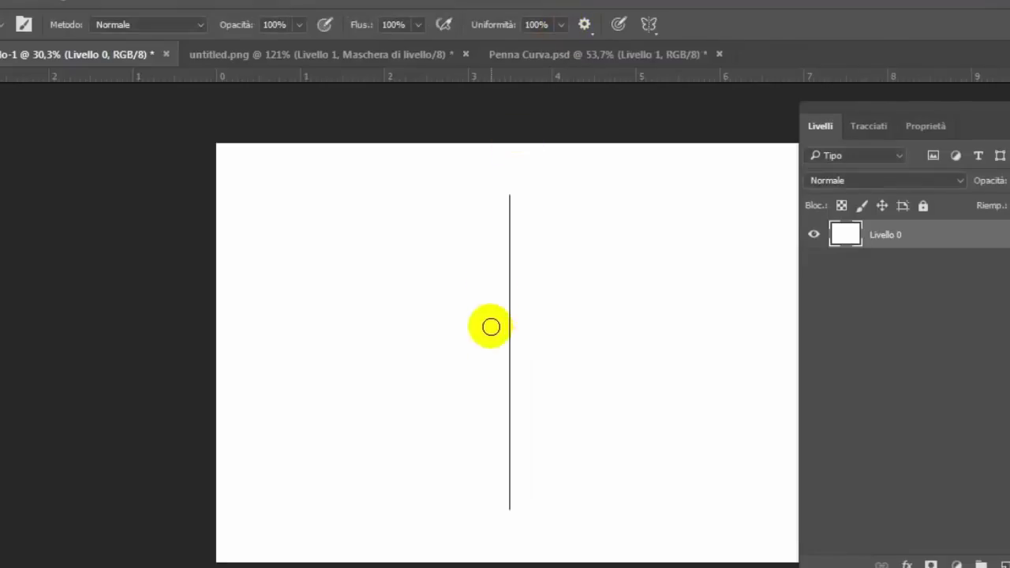
- Paint a mirrored stroke, several dots and a top loop, then undo them
mouse_move(479, 215)
mouse_down()
mouse_move(535, 417)
mouse_move(527, 543)
mouse_up()
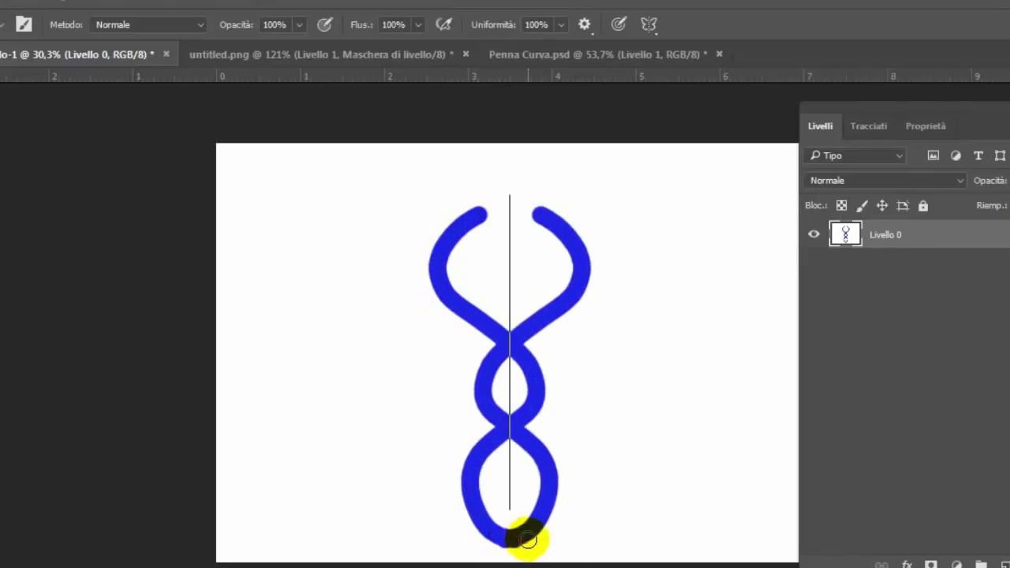
click(481, 275)
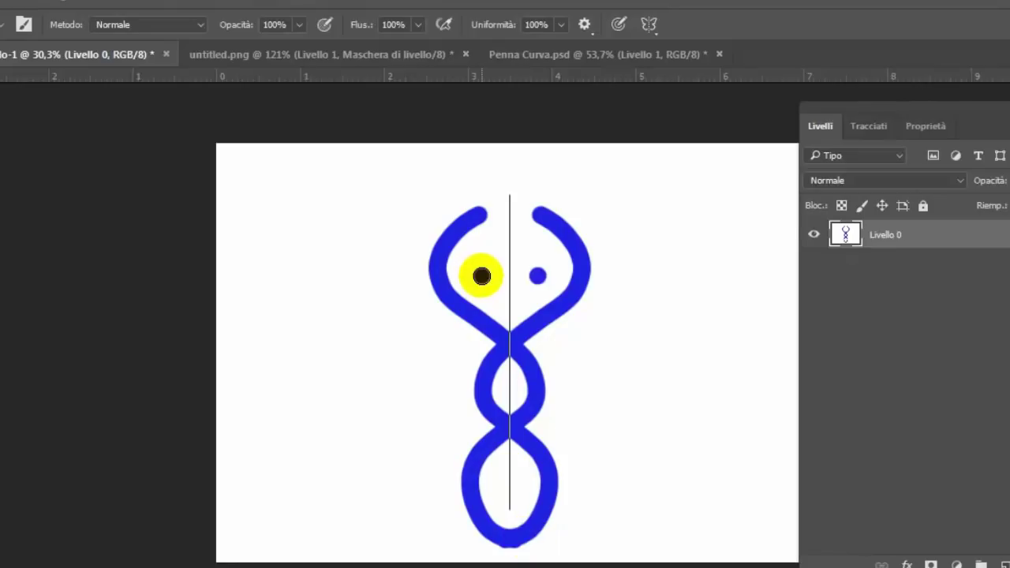
click(420, 335)
click(343, 444)
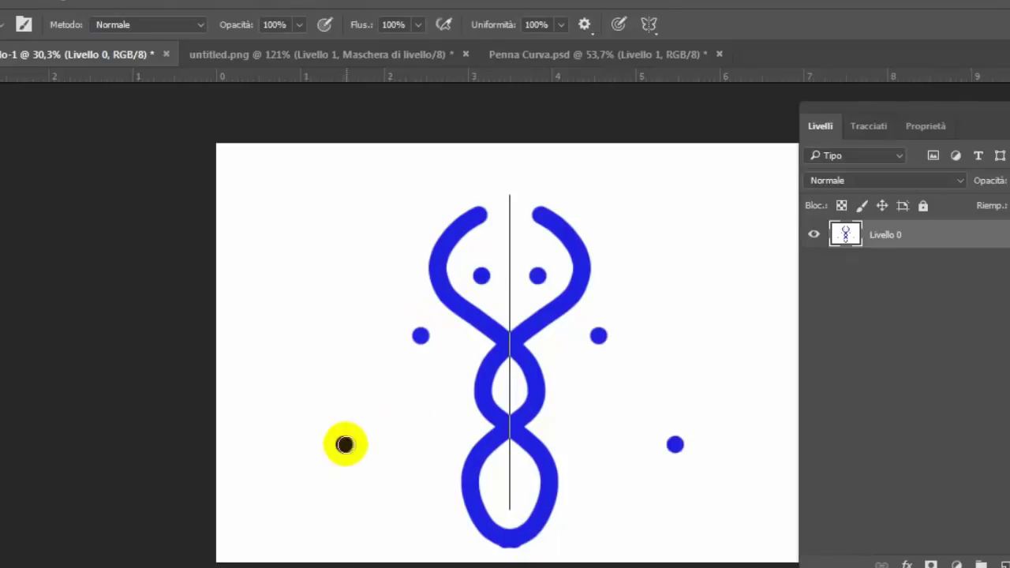
click(633, 512)
click(434, 423)
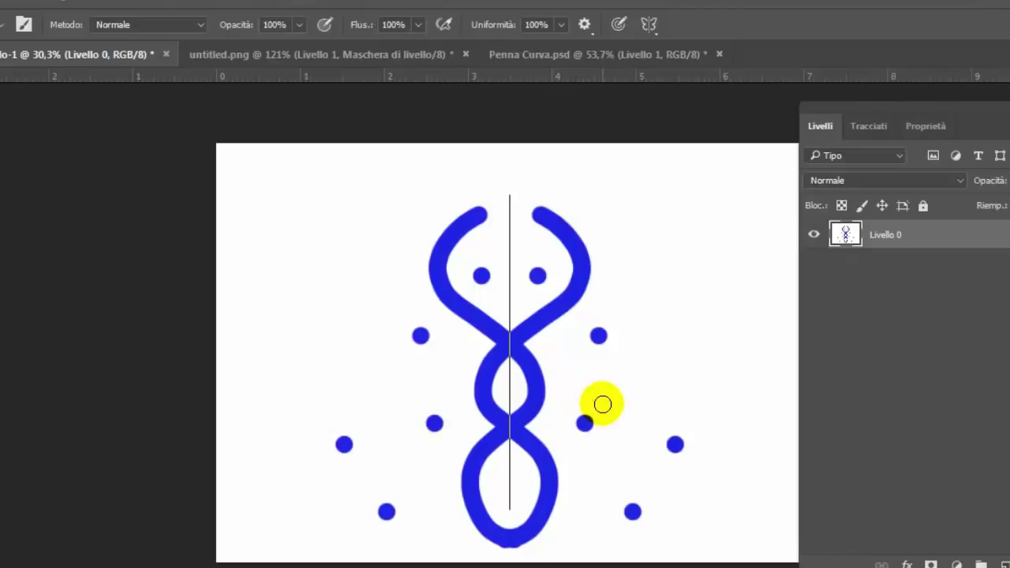
mouse_move(478, 211)
mouse_down()
mouse_move(512, 158)
mouse_move(494, 161)
mouse_up()
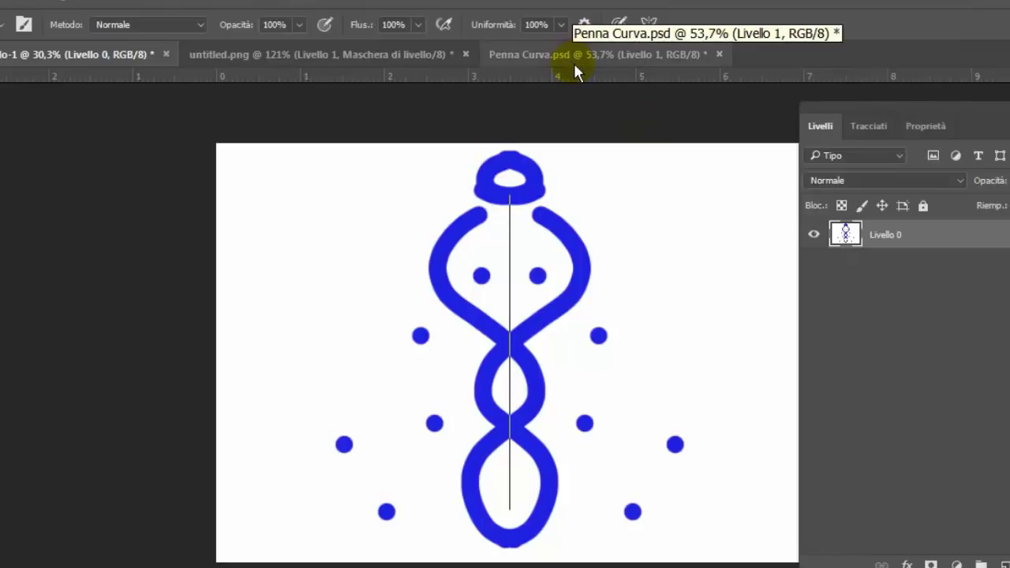
key(ctrl+z)
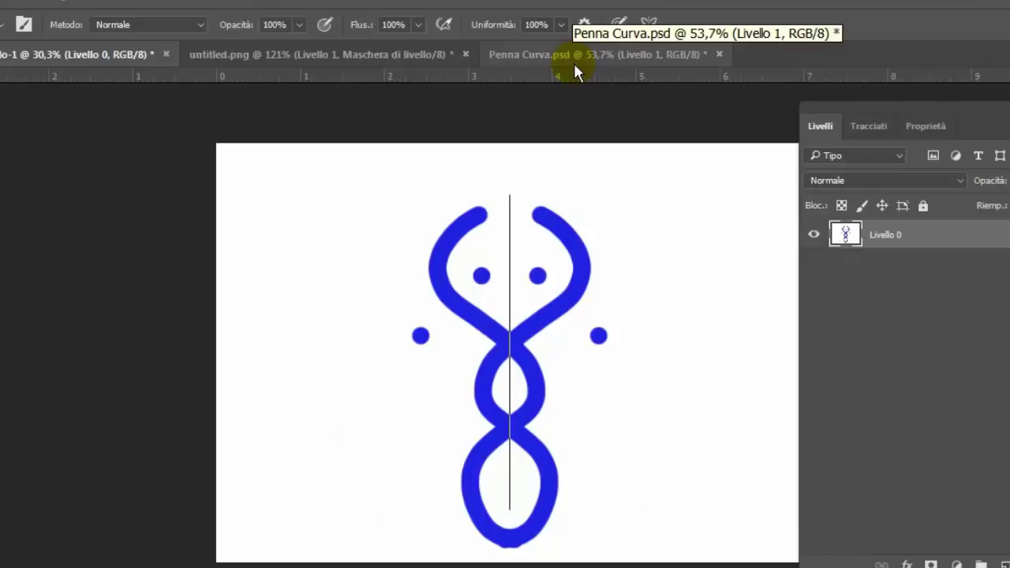
key(ctrl+z)
key(ctrl+z)
key(ctrl+z)
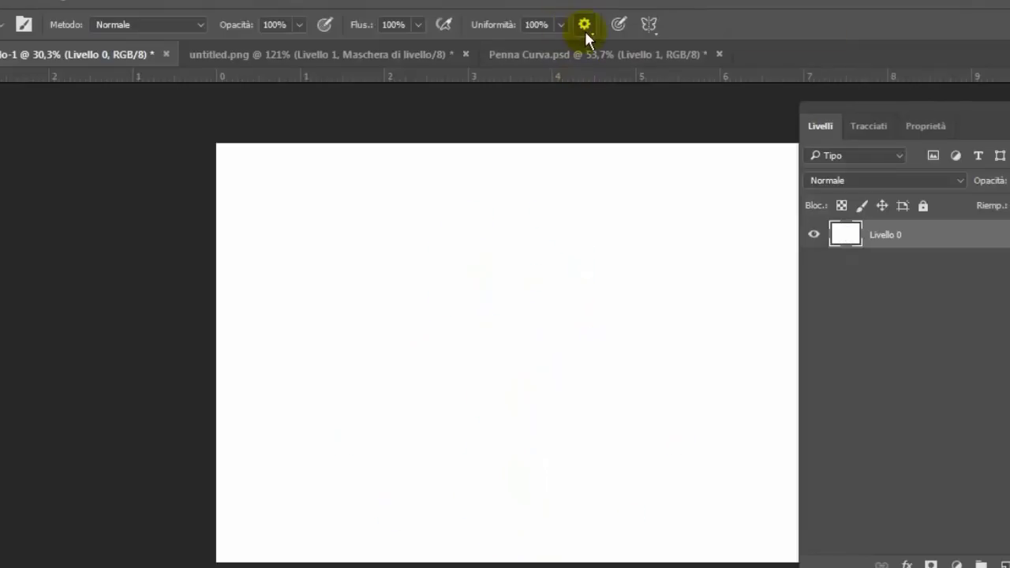
click(584, 24)
click(585, 29)
click(655, 28)
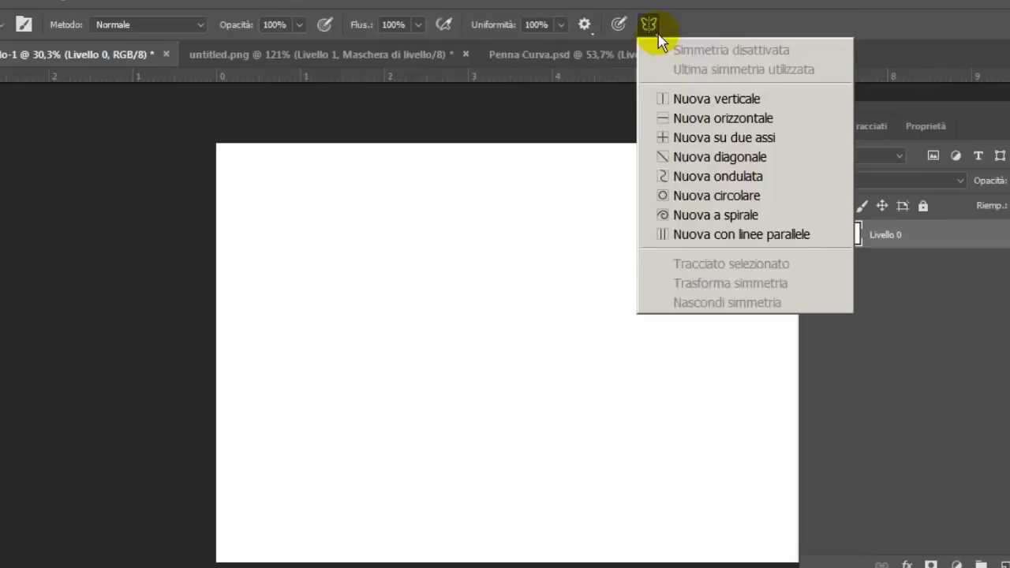
click(687, 120)
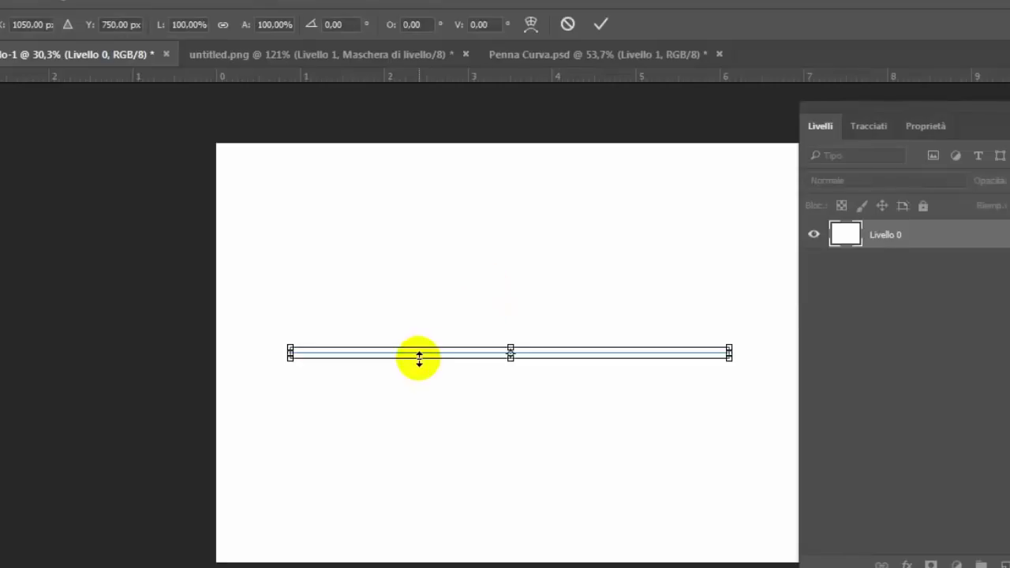
click(567, 25)
mouse_move(252, 340)
mouse_down()
mouse_move(293, 397)
mouse_move(404, 377)
mouse_move(600, 376)
mouse_move(699, 394)
mouse_move(744, 322)
mouse_move(766, 354)
mouse_move(658, 368)
mouse_move(658, 356)
mouse_up()
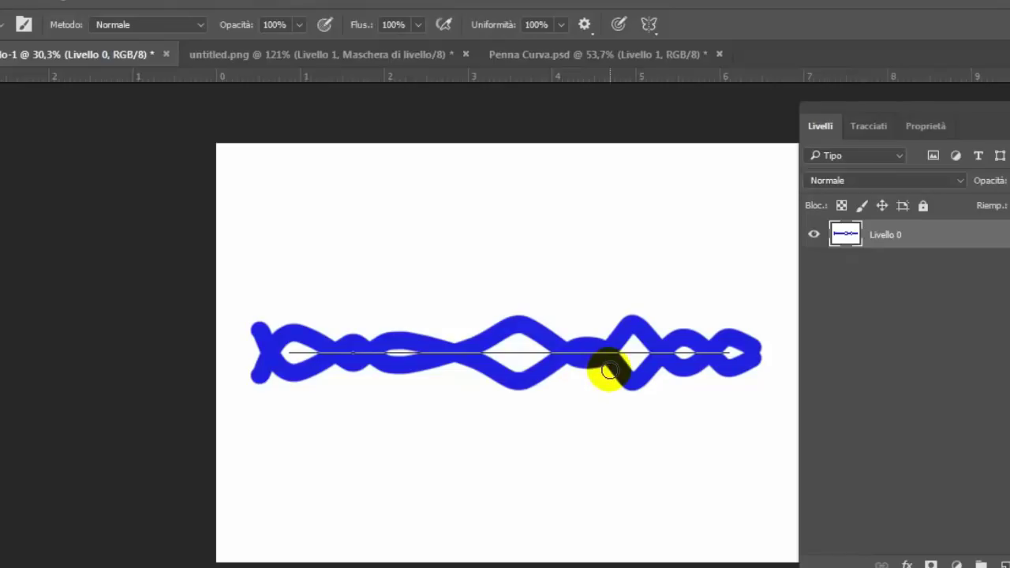
key(ctrl+z)
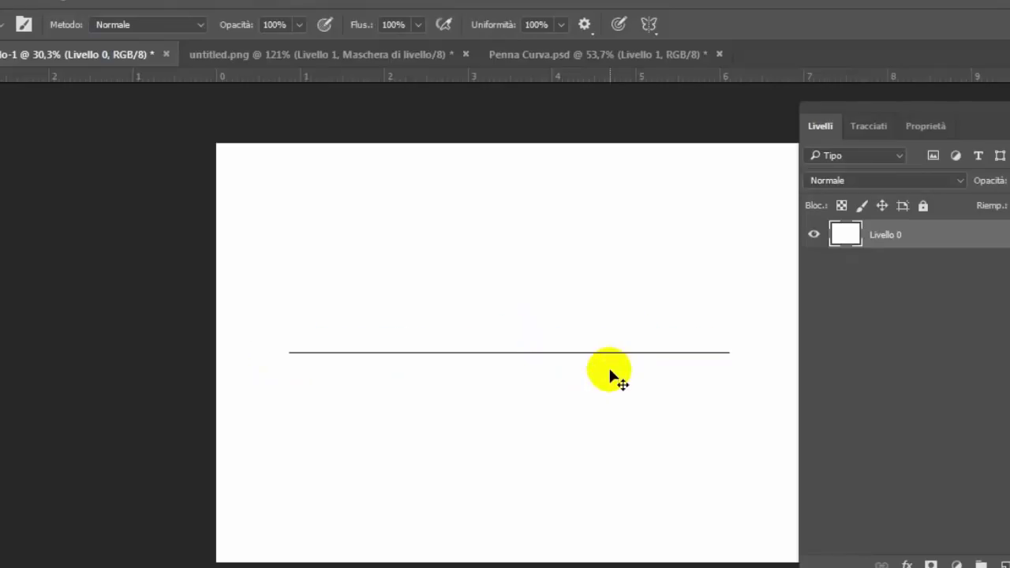
key(ctrl+z)
key(ctrl+z)
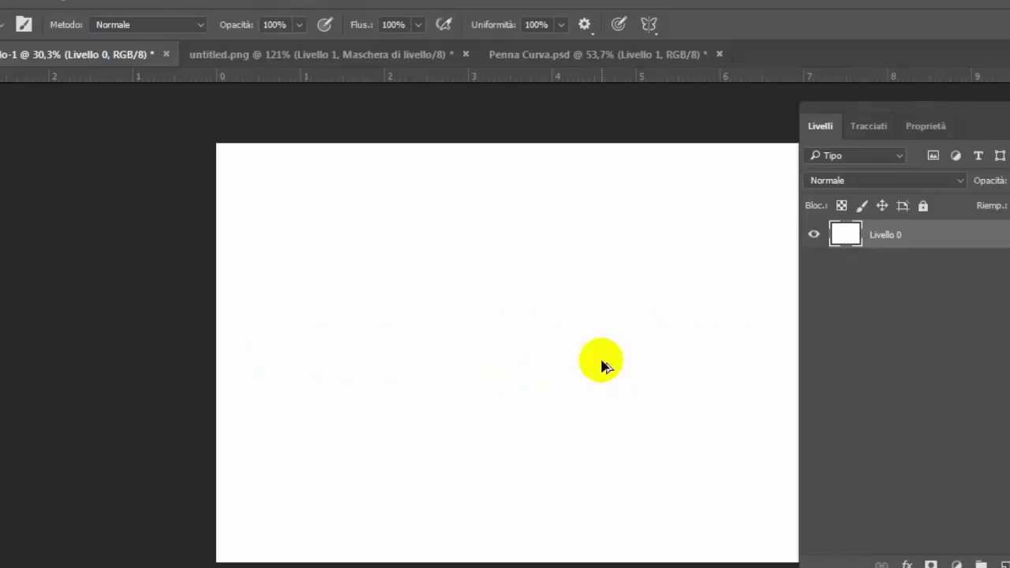
- Switch to dual-axis symmetry, paint four-way mirrored strokes and dots, then undo them
click(654, 30)
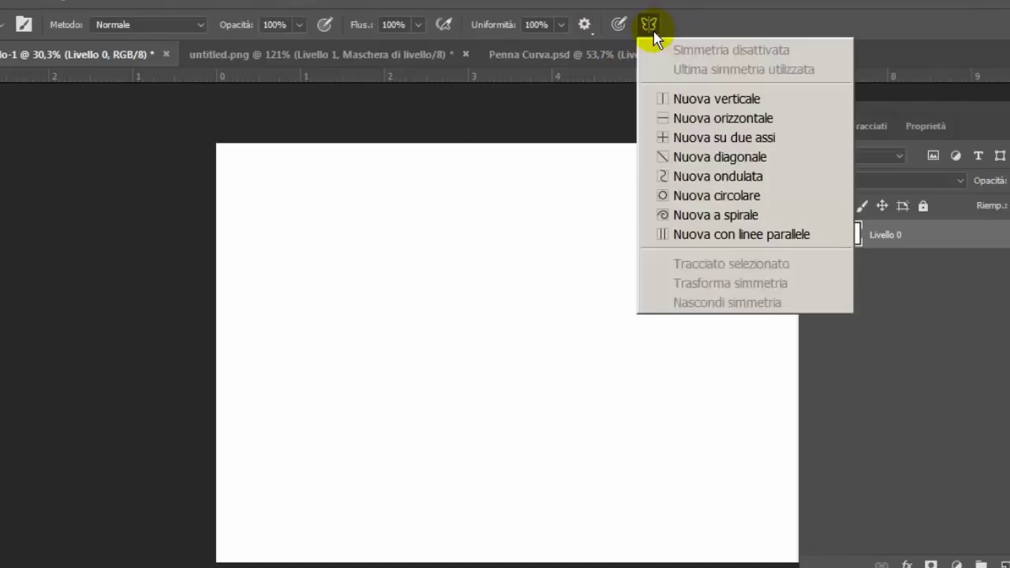
click(690, 139)
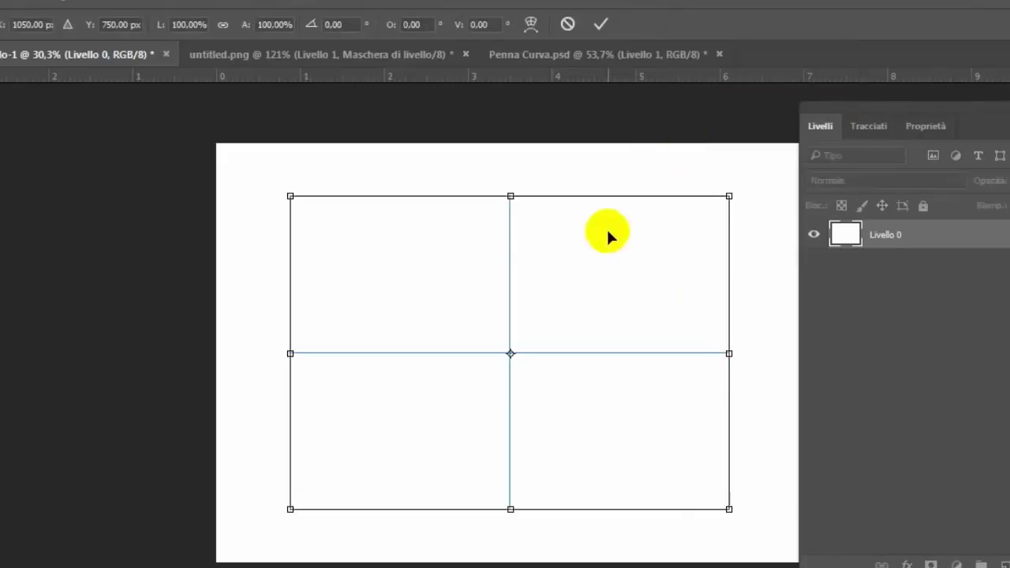
click(568, 24)
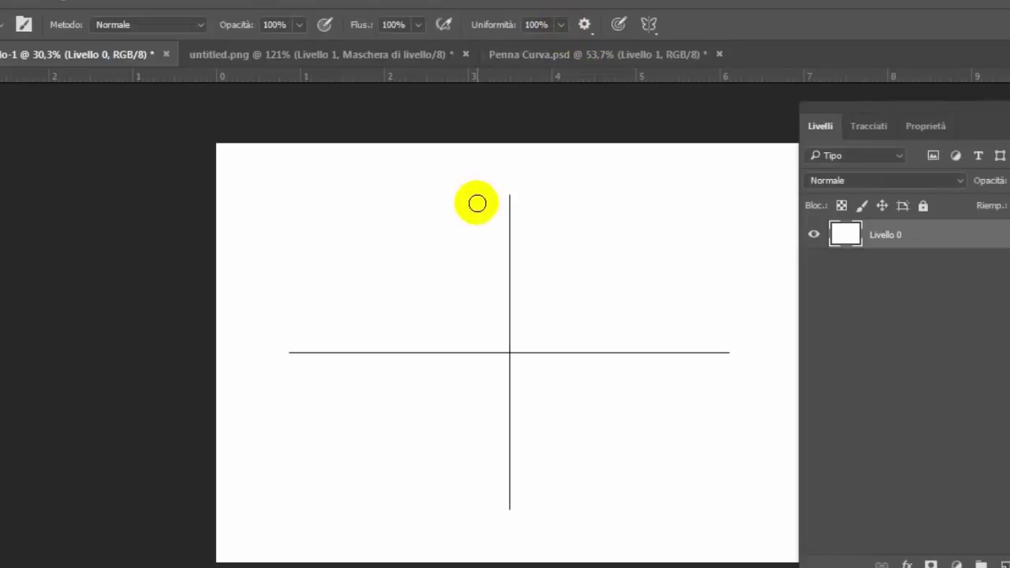
mouse_move(467, 206)
mouse_down()
mouse_move(577, 307)
mouse_move(480, 315)
mouse_move(449, 343)
mouse_move(389, 349)
mouse_move(379, 512)
mouse_move(404, 533)
mouse_up()
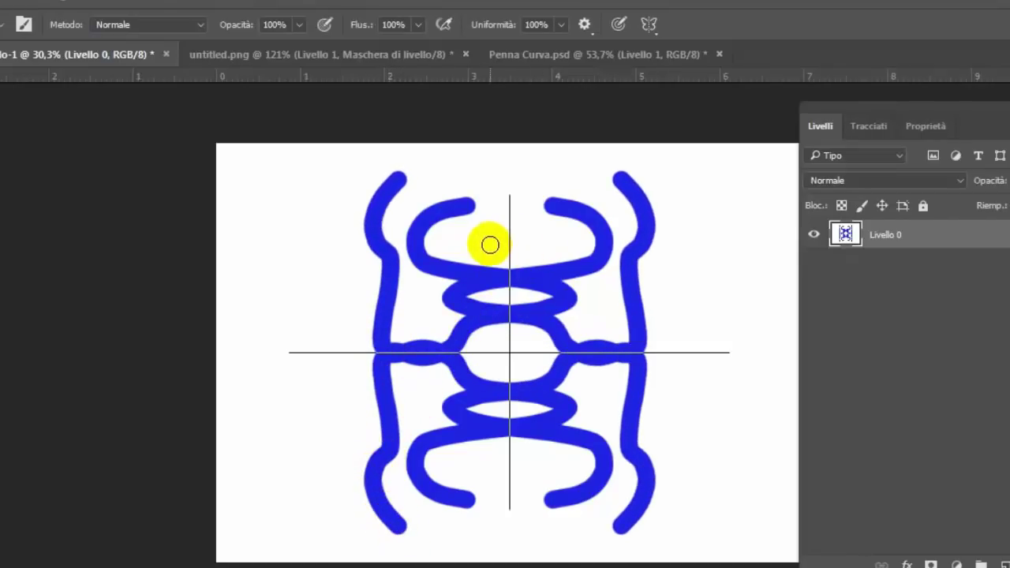
click(487, 243)
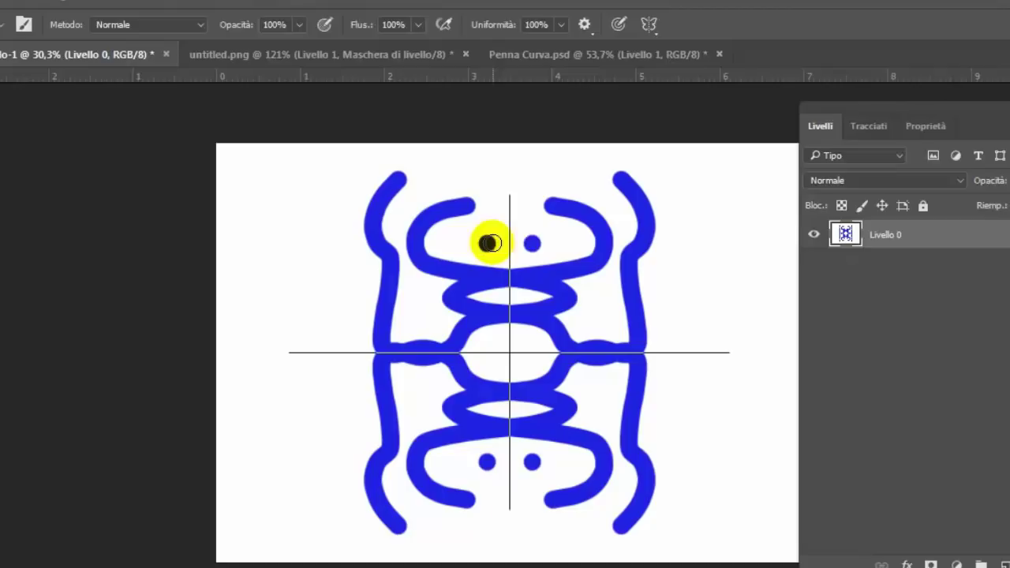
click(511, 354)
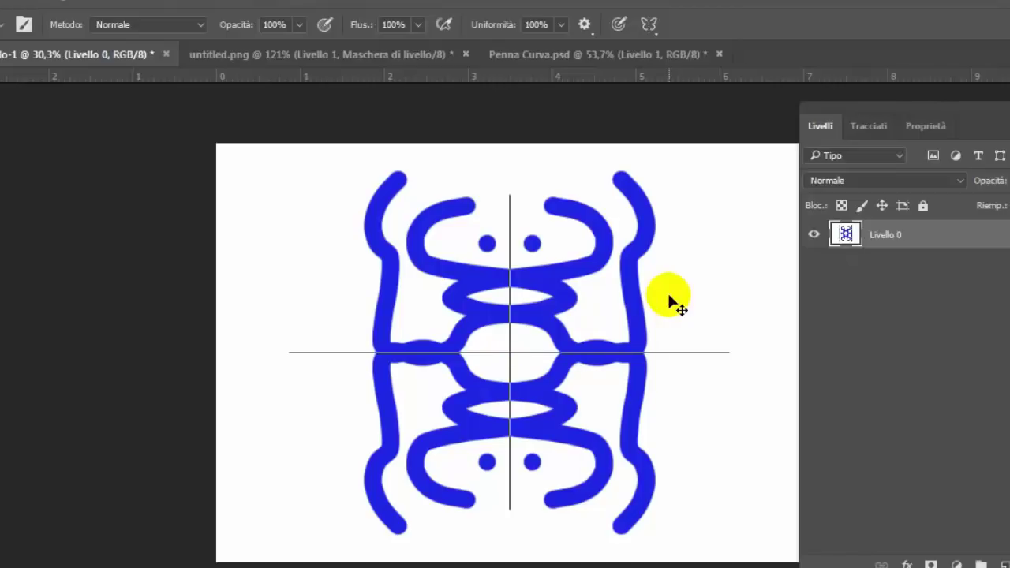
key(ctrl+alt+z)
key(ctrl+alt+z)
key(ctrl+alt+z)
key(ctrl+alt+z)
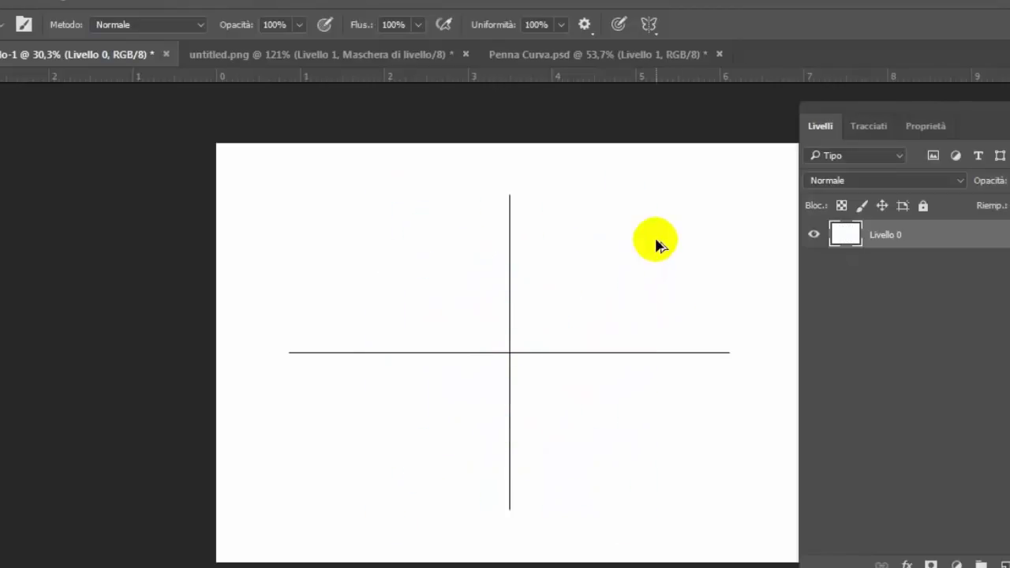
- Paint a stroke mirrored along a new wavy symmetry axis, then undo the stroke and guide
click(649, 25)
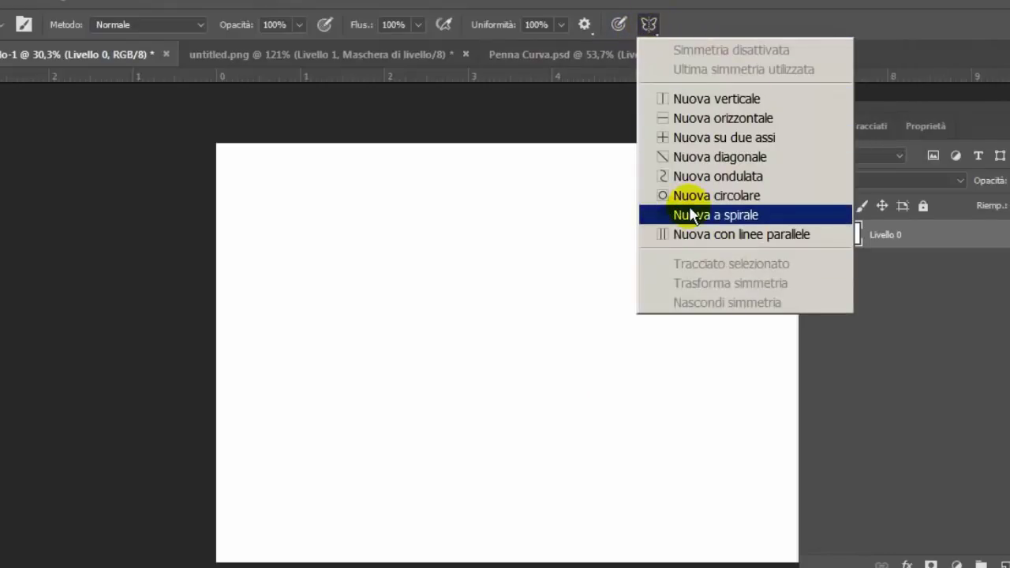
click(702, 178)
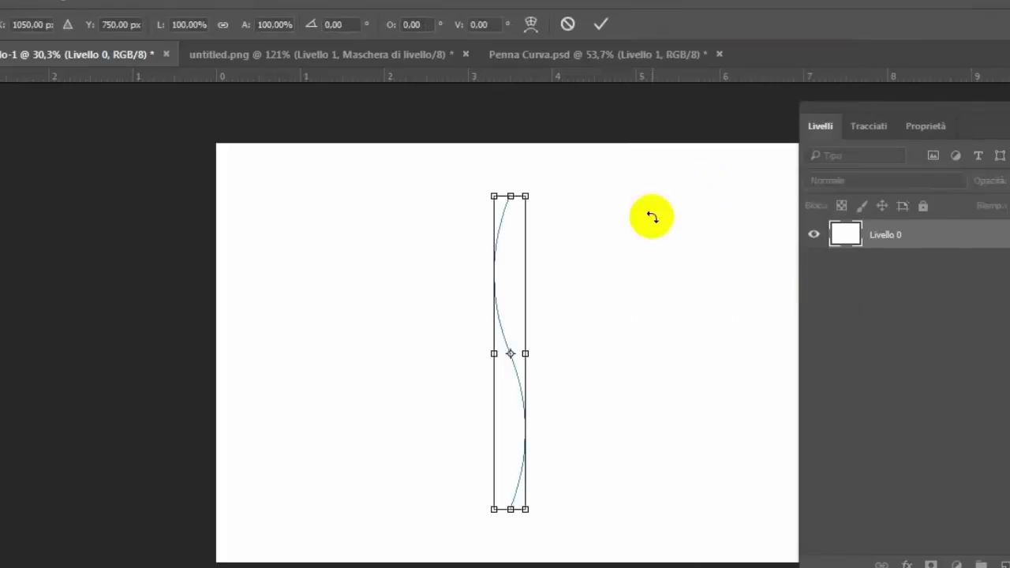
drag(525, 351, 560, 351)
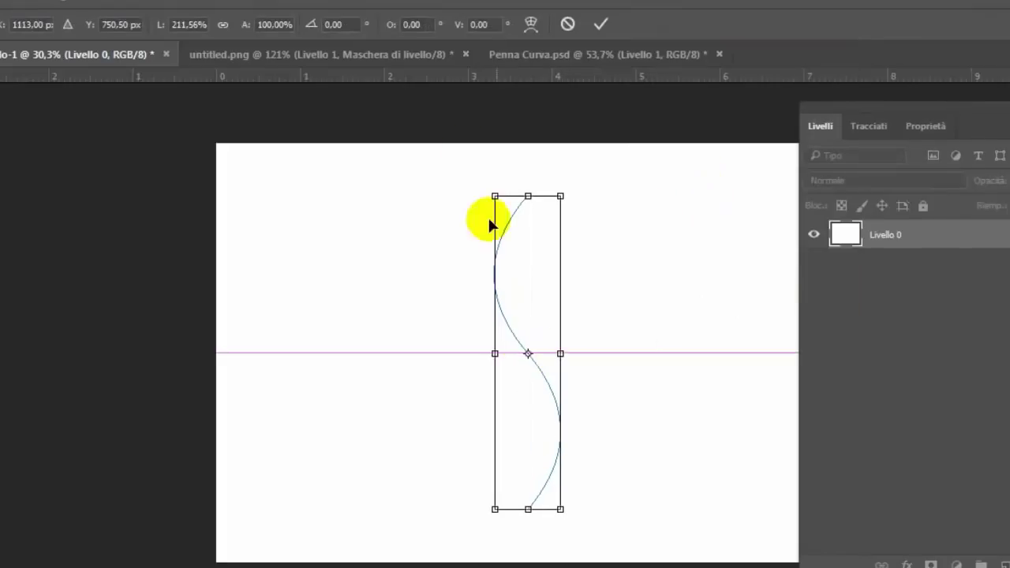
drag(494, 196, 461, 192)
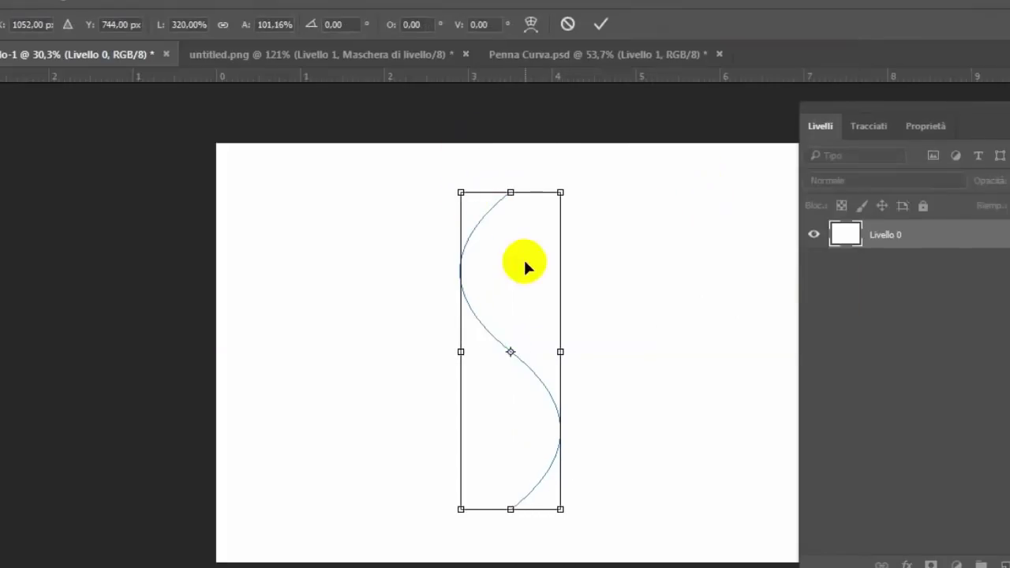
click(568, 25)
mouse_move(541, 192)
mouse_down()
mouse_move(537, 360)
mouse_move(575, 433)
mouse_move(487, 474)
mouse_move(546, 541)
mouse_move(579, 505)
mouse_up()
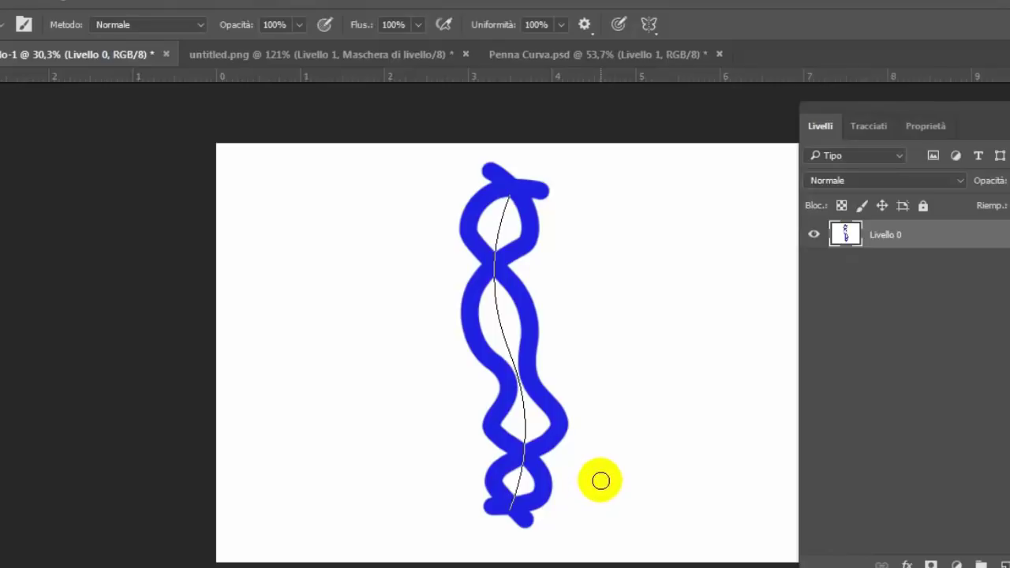
key(ctrl+z)
key(ctrl+alt+z)
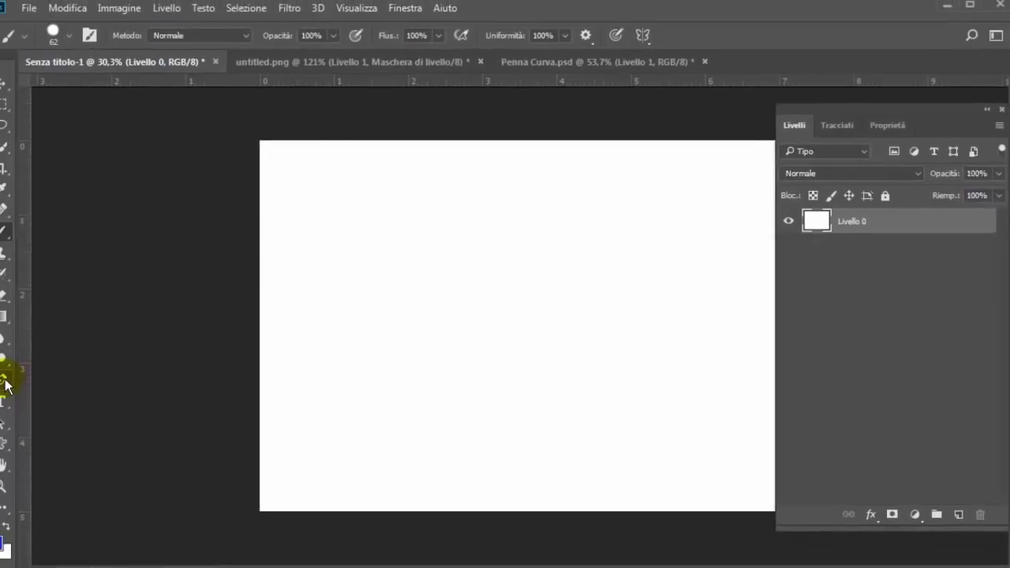
- Draw an open S-shaped path across the canvas with the Curvature Pen in Path mode
click(20, 372)
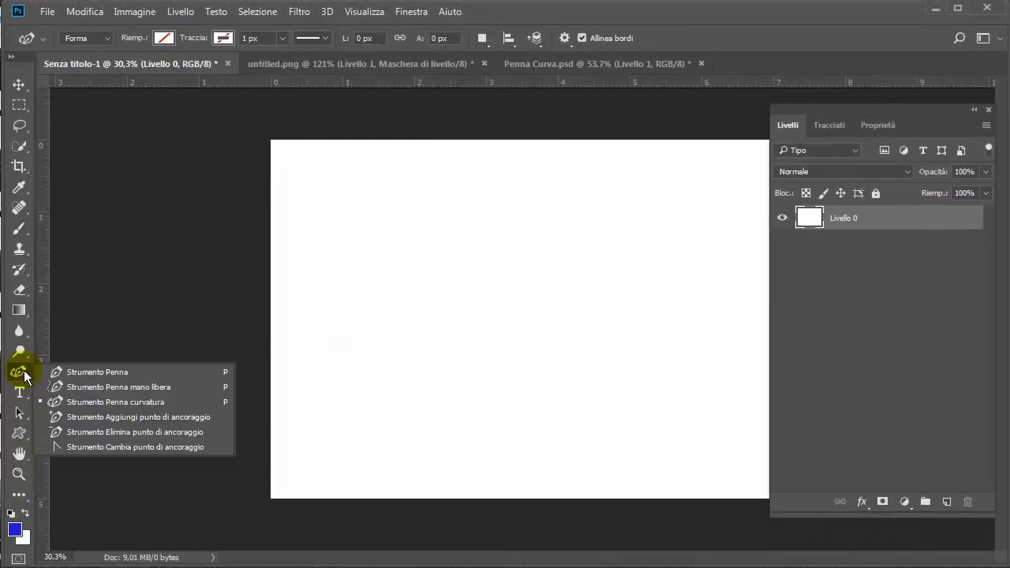
click(109, 403)
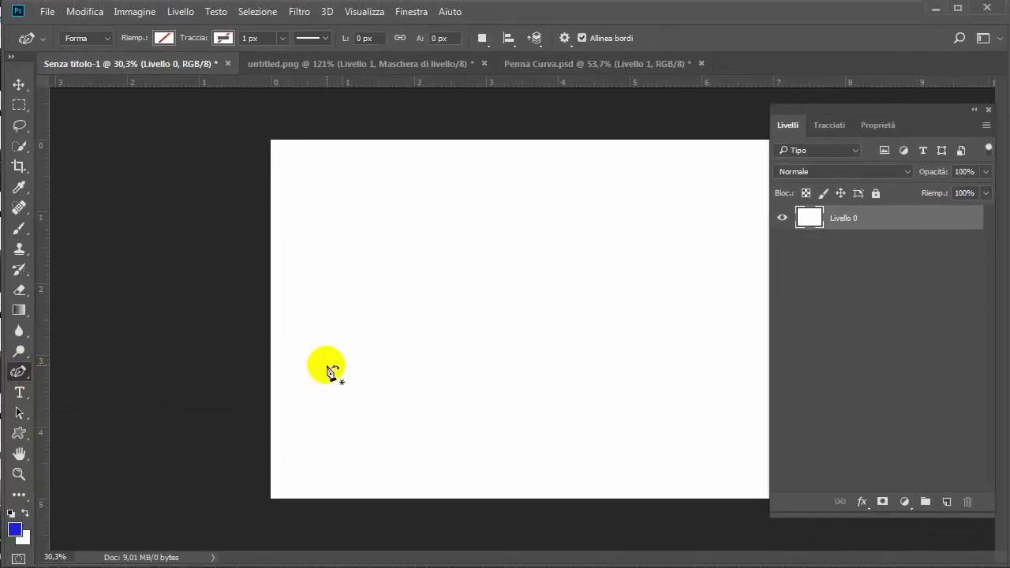
click(102, 39)
click(95, 66)
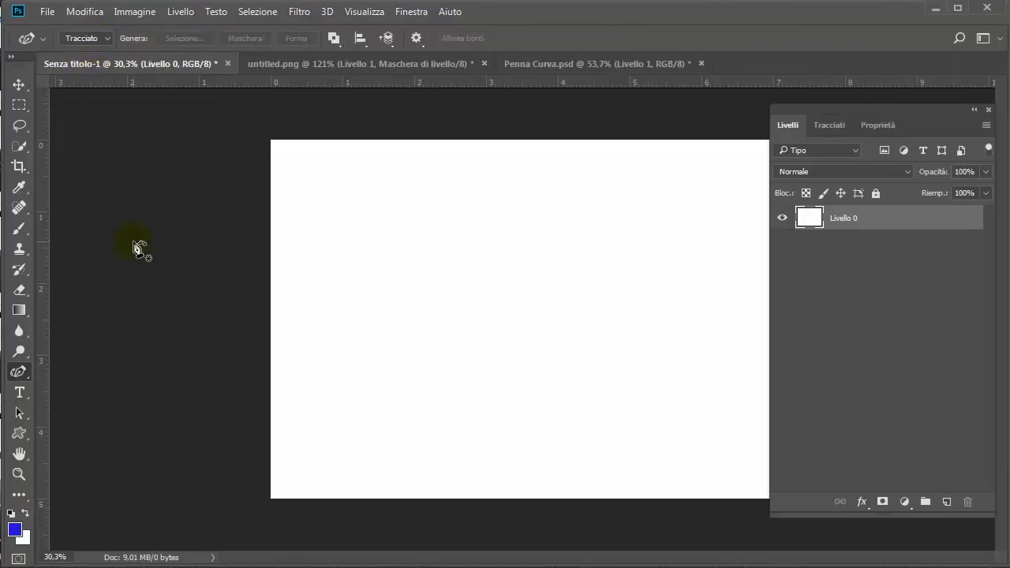
click(309, 306)
click(529, 334)
click(560, 228)
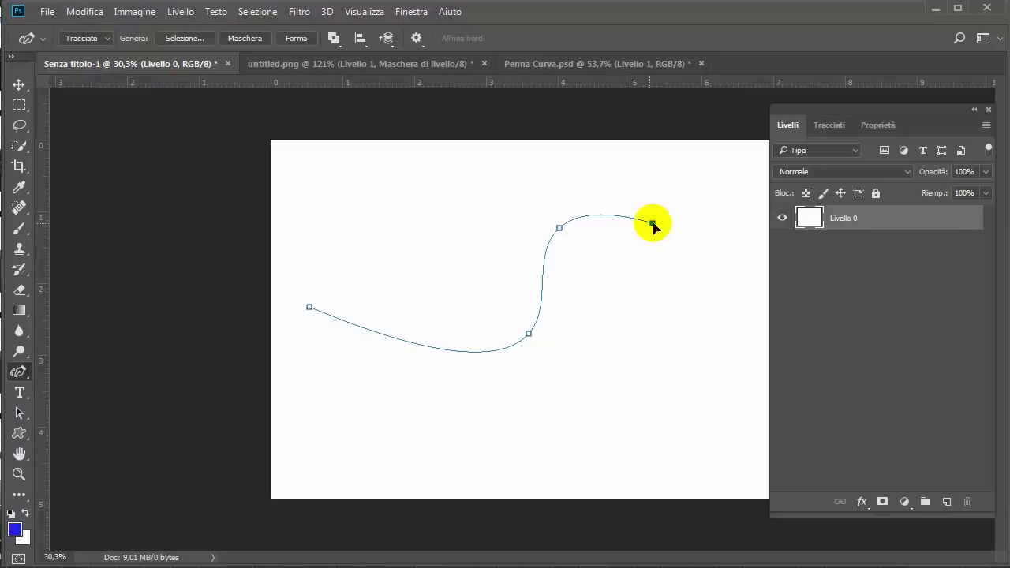
click(671, 402)
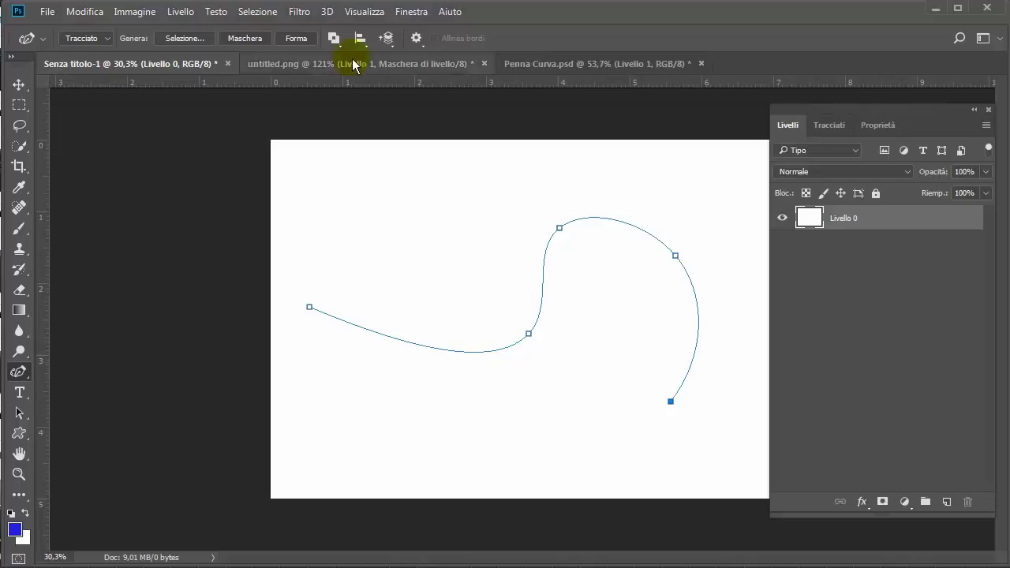
click(19, 234)
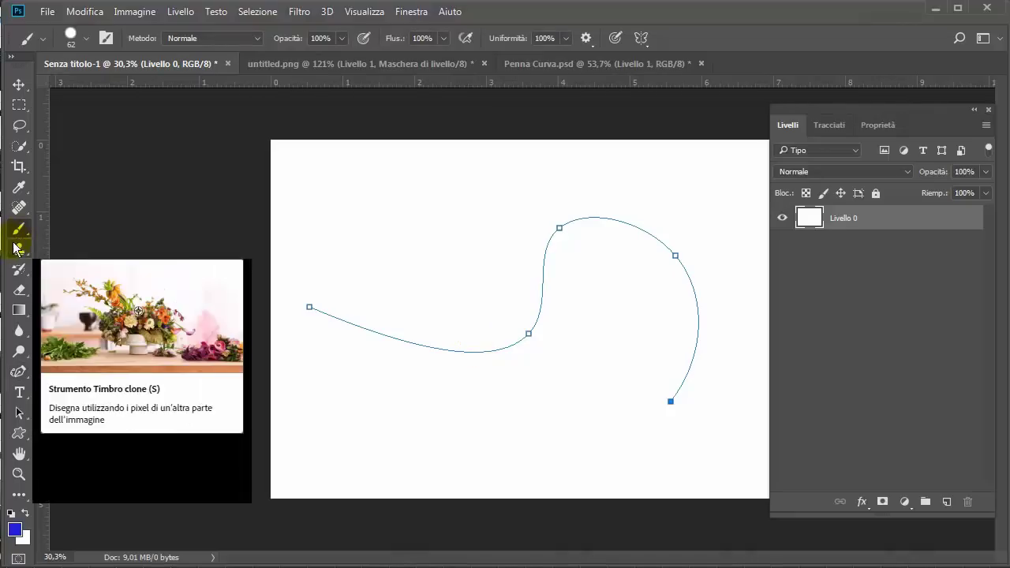
- Set the drawn S-curve path (Tracciato selezionato) as the symmetry guide
click(643, 46)
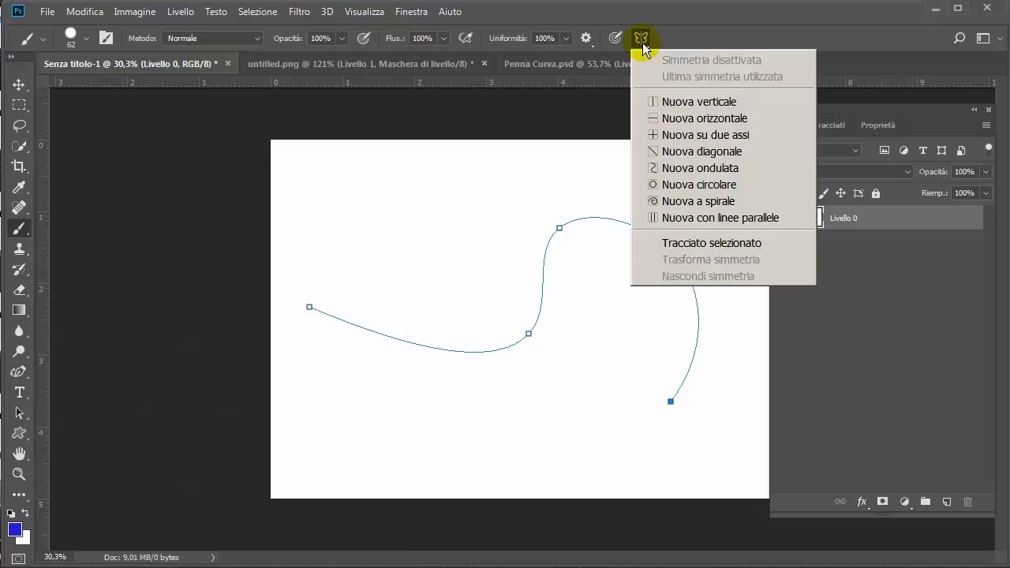
click(675, 248)
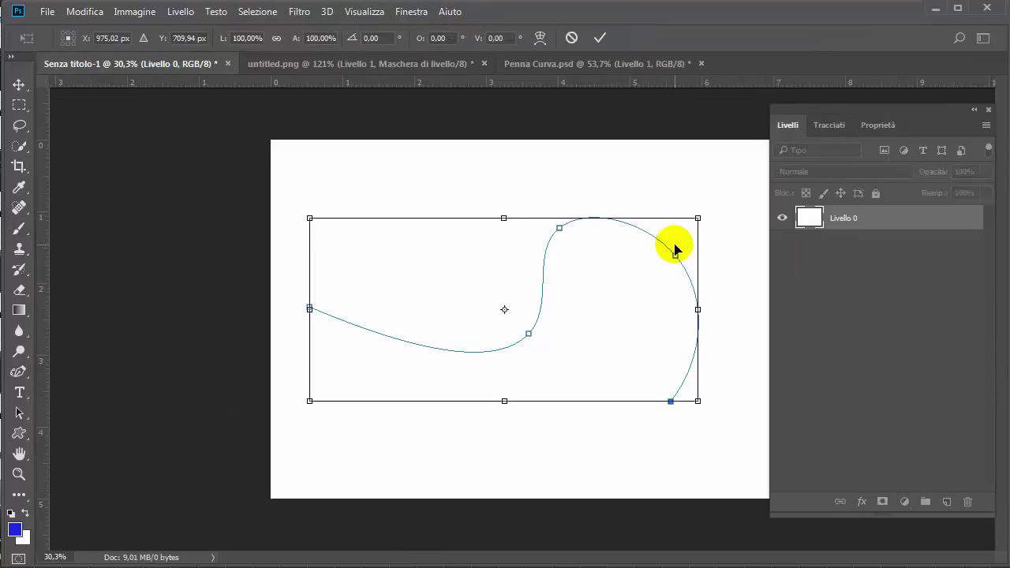
click(571, 39)
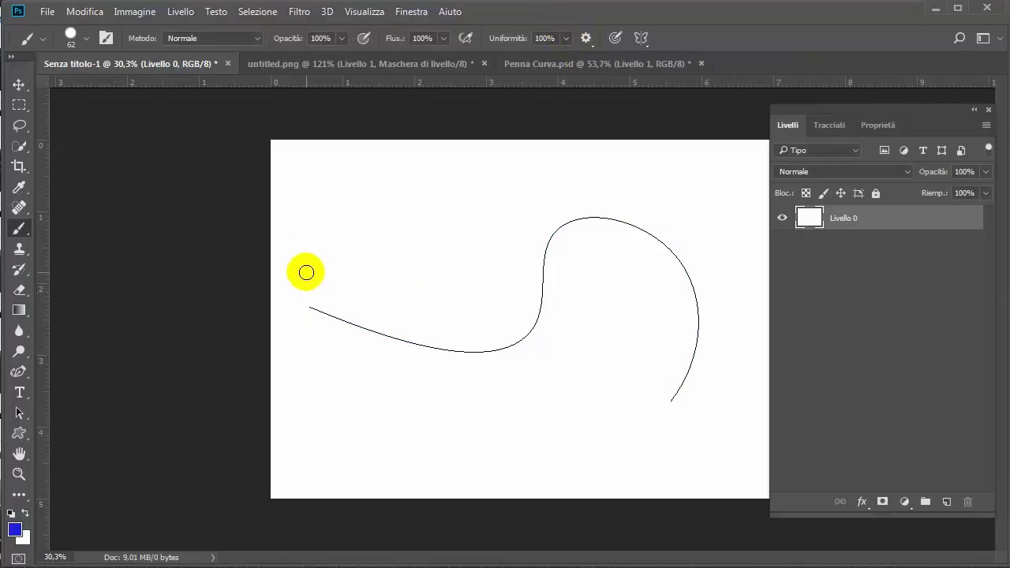
- Paint a thick blue stroke mirrored along the curve, then hide the symmetry guide
drag(296, 282, 567, 255)
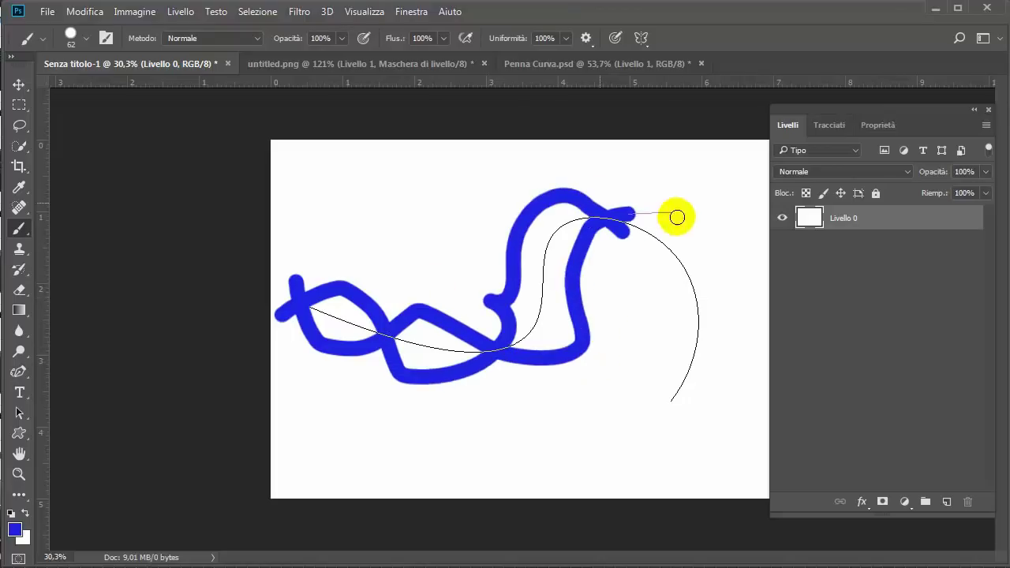
drag(567, 255, 655, 425)
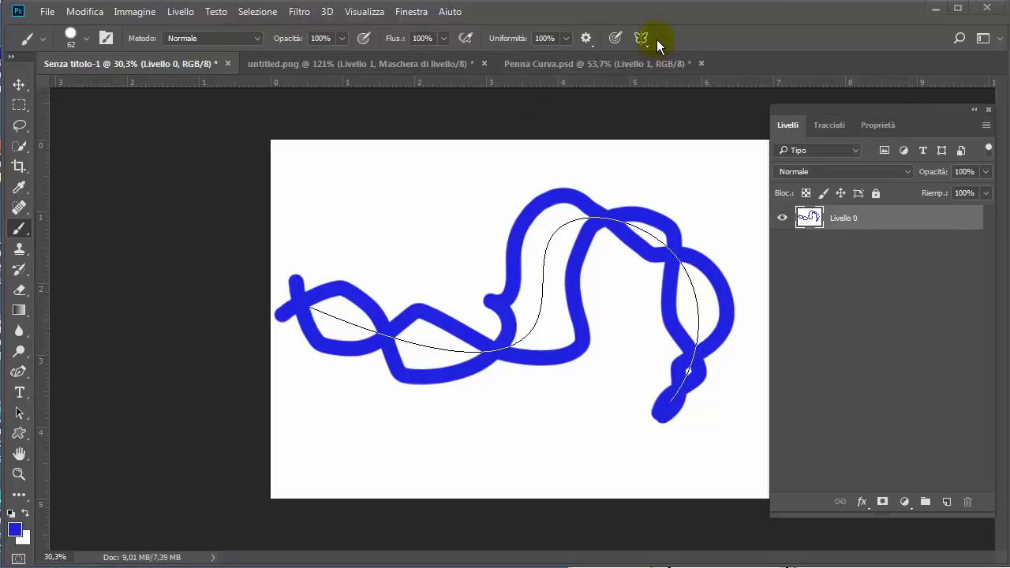
click(644, 40)
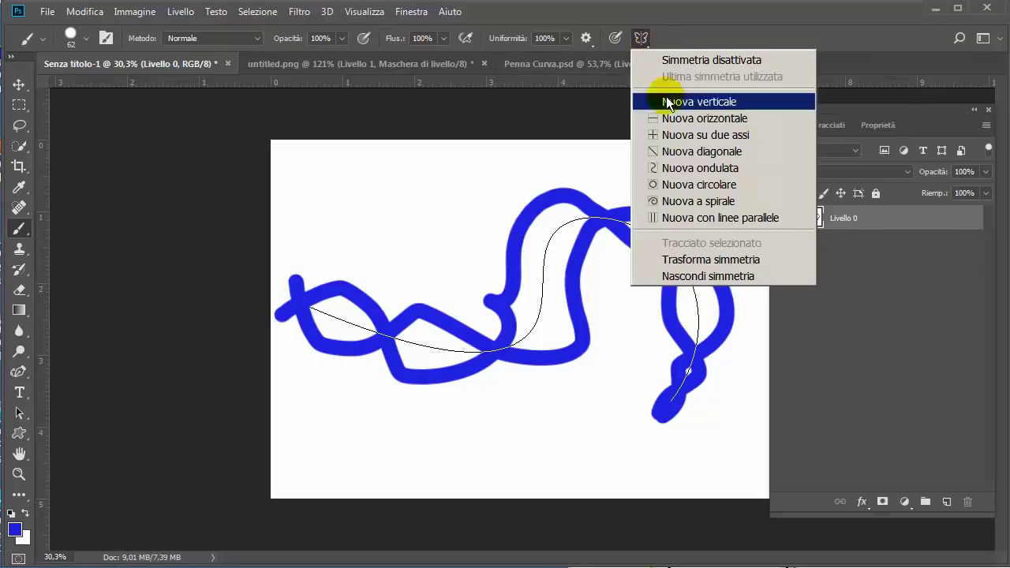
click(700, 277)
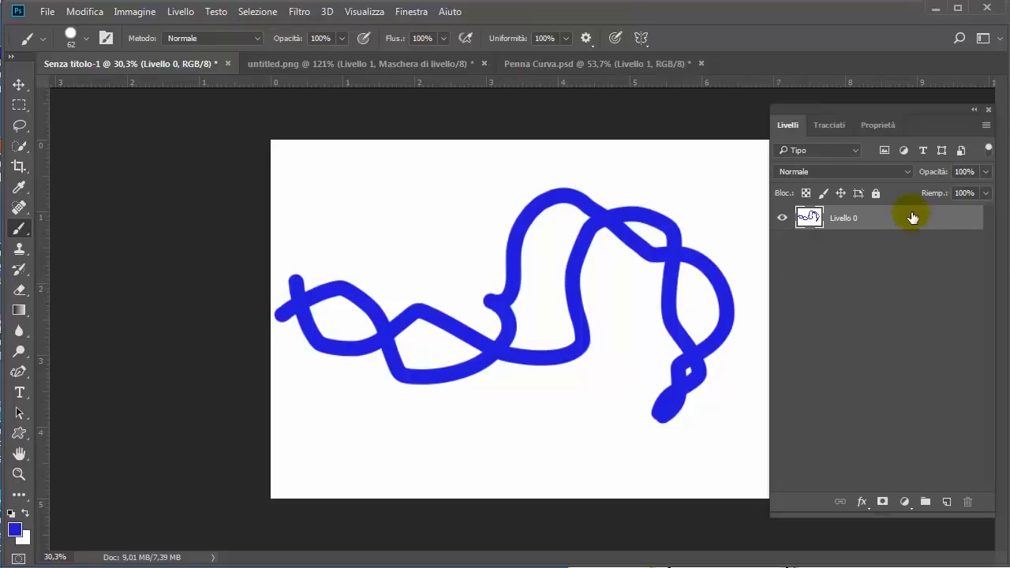
- Undo the blue stroke and choose Nuova con linee parallele symmetry
key(ctrl+z)
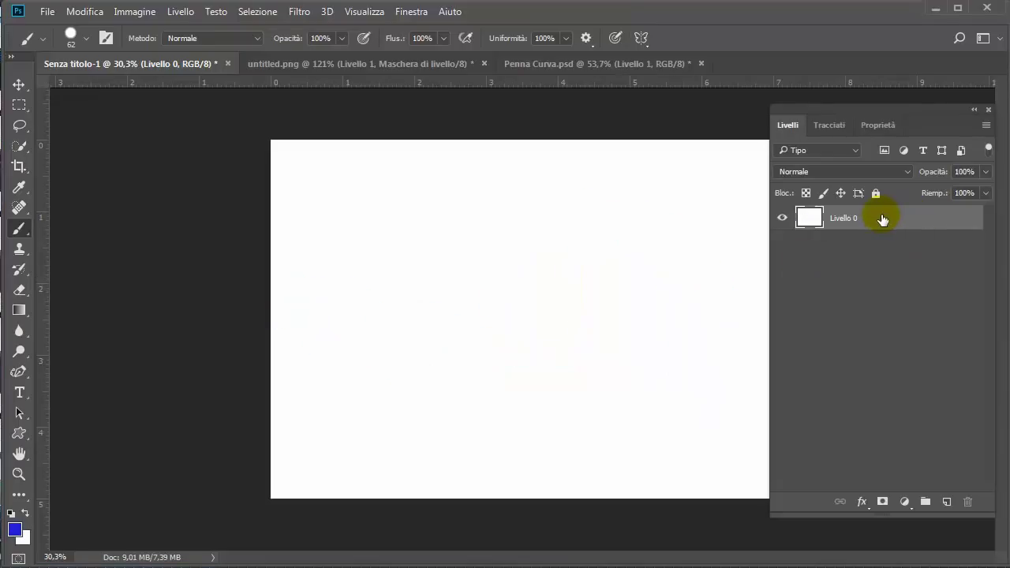
click(640, 38)
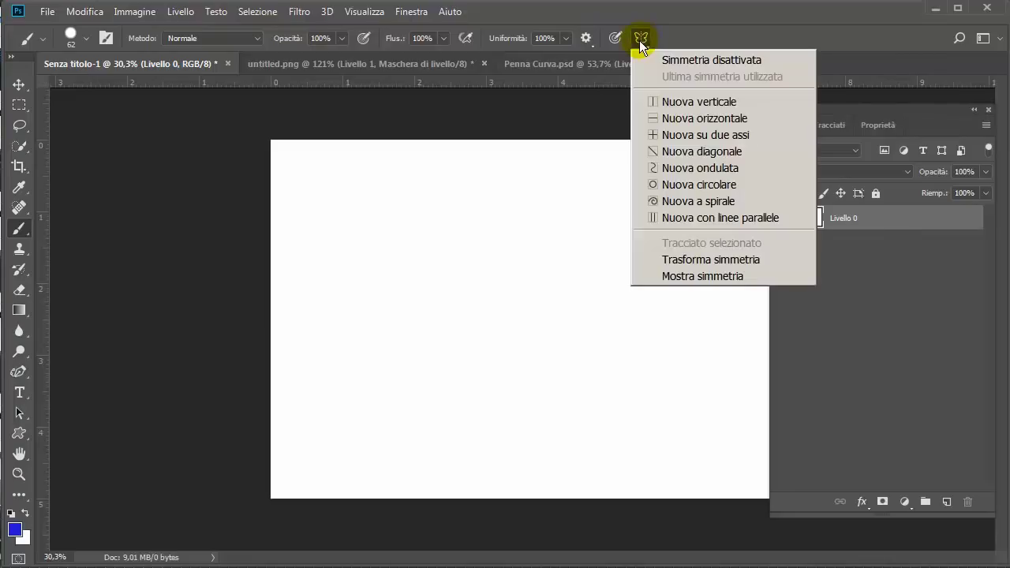
click(670, 223)
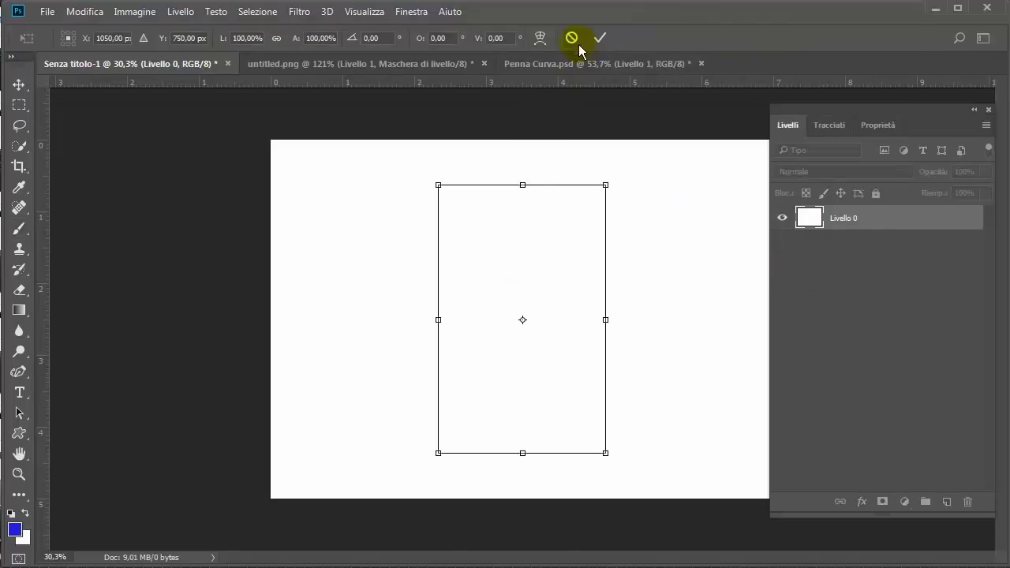
- Confirm the parallel symmetry lines and paint a mirrored blue dot and curved stroke
click(572, 38)
click(368, 188)
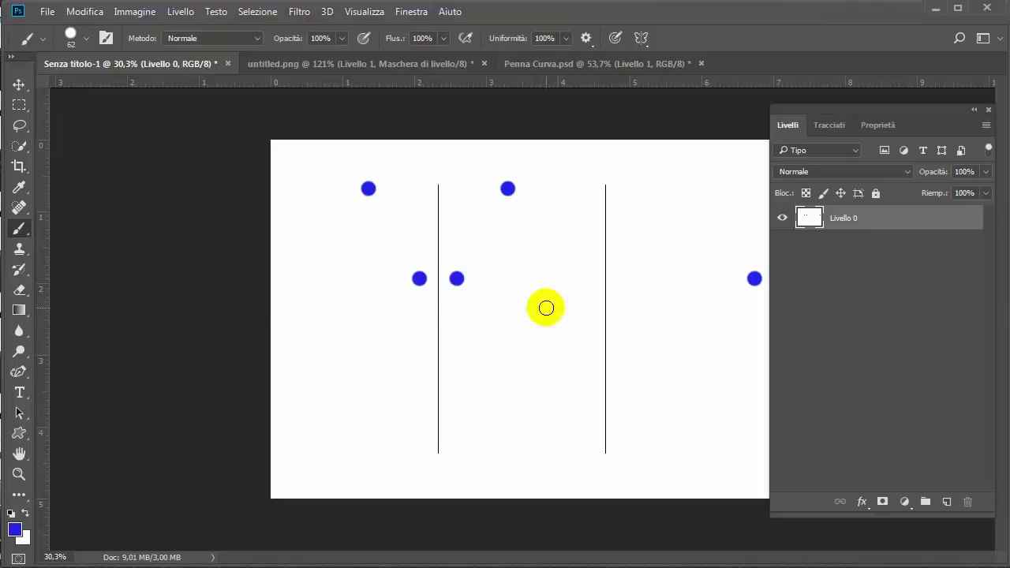
mouse_move(310, 240)
mouse_down()
mouse_move(404, 349)
mouse_move(415, 410)
mouse_move(579, 423)
mouse_move(640, 356)
mouse_move(635, 275)
mouse_move(605, 203)
mouse_move(446, 169)
mouse_move(402, 223)
mouse_move(512, 287)
mouse_move(349, 331)
mouse_move(405, 406)
mouse_move(597, 400)
mouse_move(704, 348)
mouse_move(645, 228)
mouse_up()
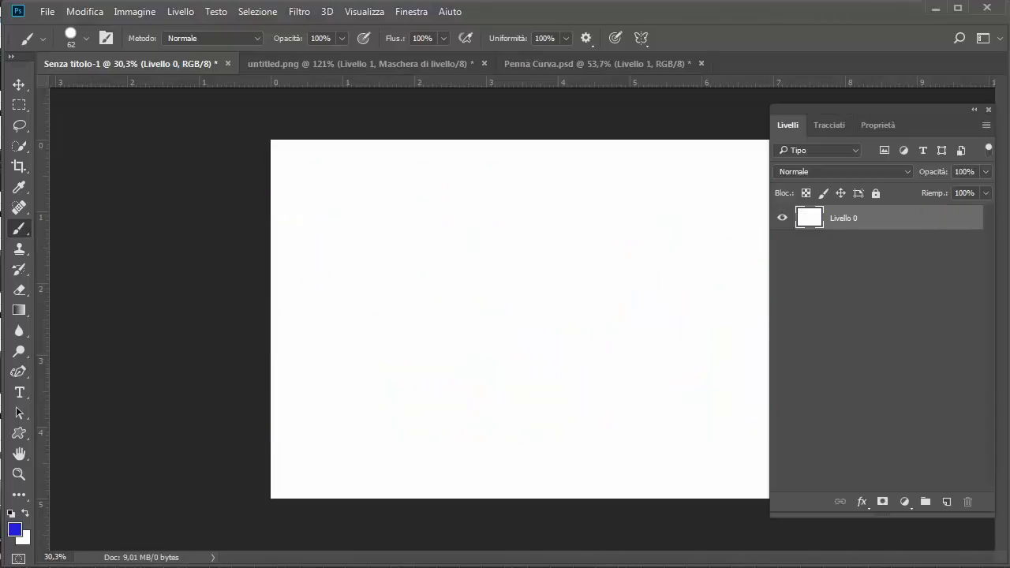
- Select the Horizontal Type Tool and set its font size to 30 pt
click(20, 392)
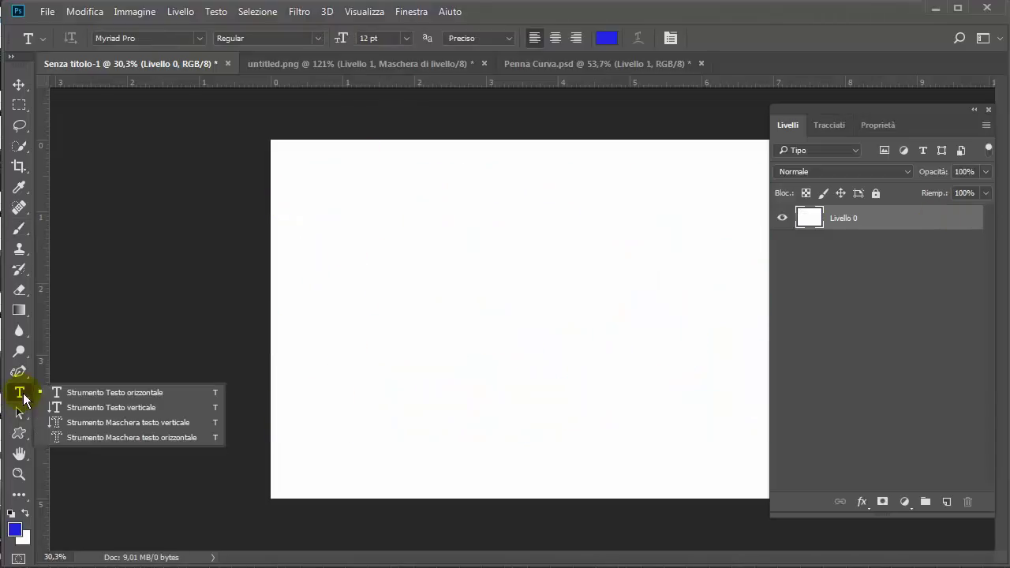
click(57, 388)
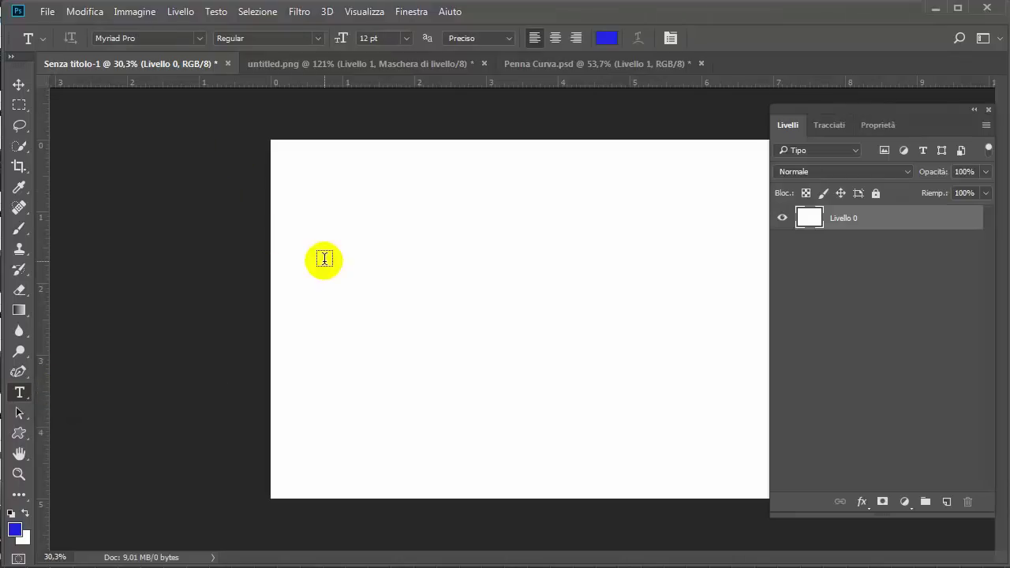
click(402, 38)
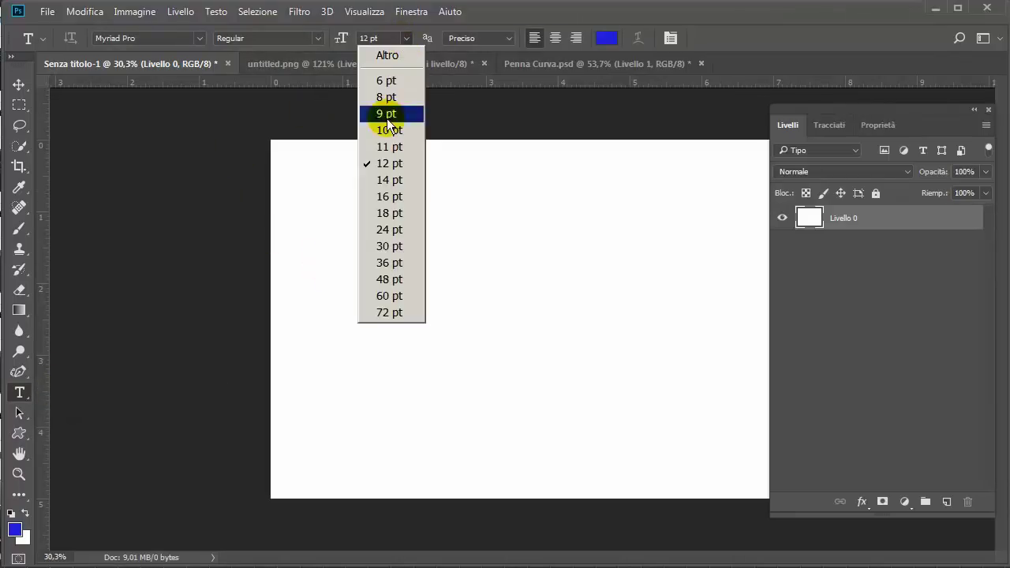
click(378, 245)
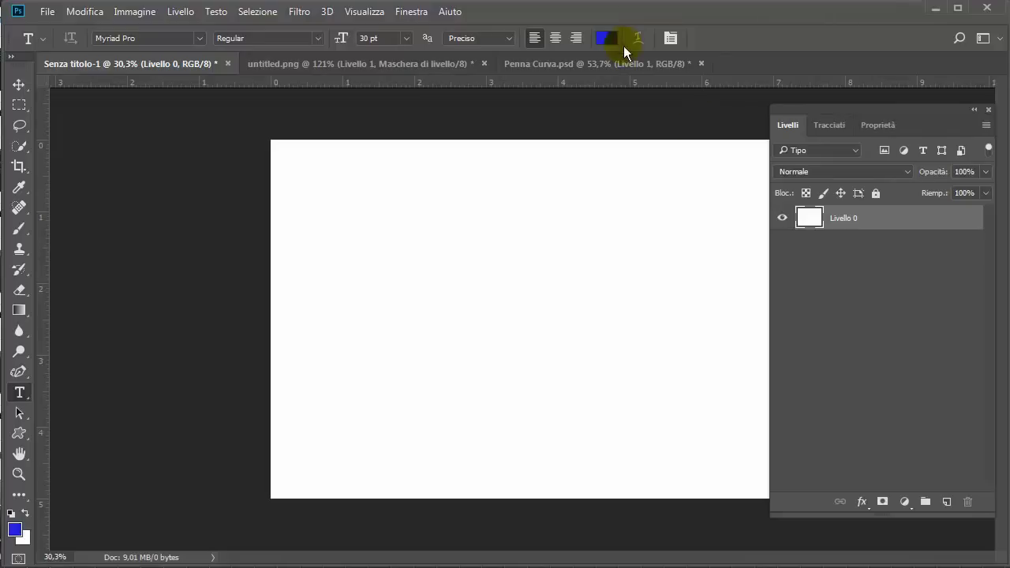
click(411, 12)
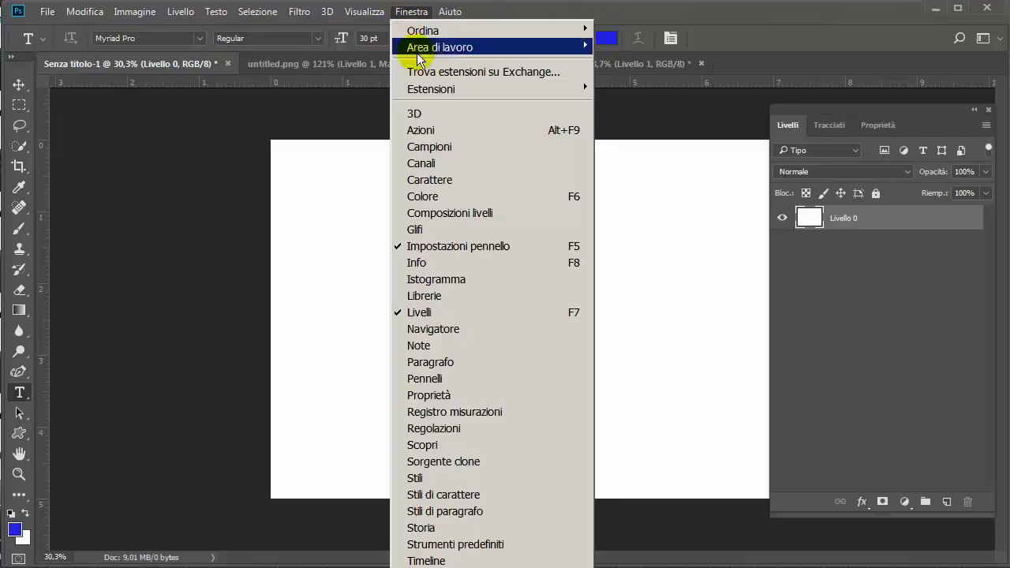
- Float the Carattere panel beside the canvas and open its font family list
click(446, 174)
drag(979, 407, 171, 146)
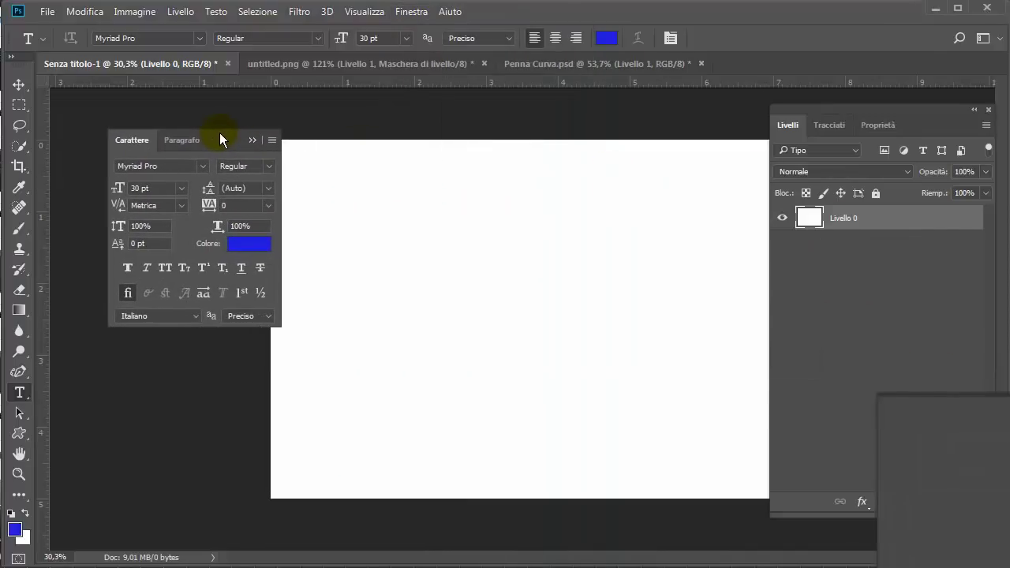
drag(169, 150, 213, 136)
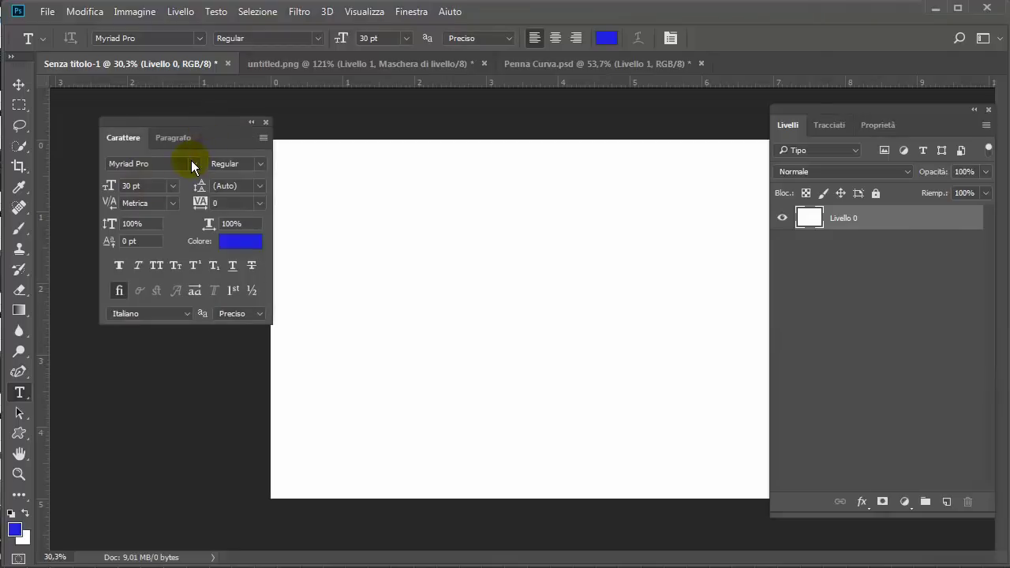
click(191, 164)
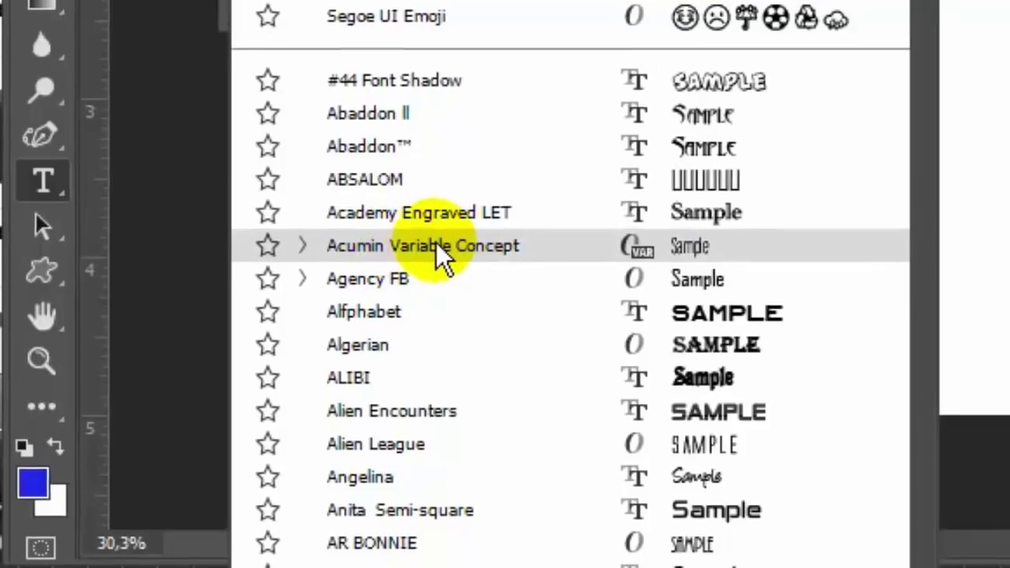
- Choose Acumin Variable Concept and type 'Prova' near the canvas centre
click(436, 242)
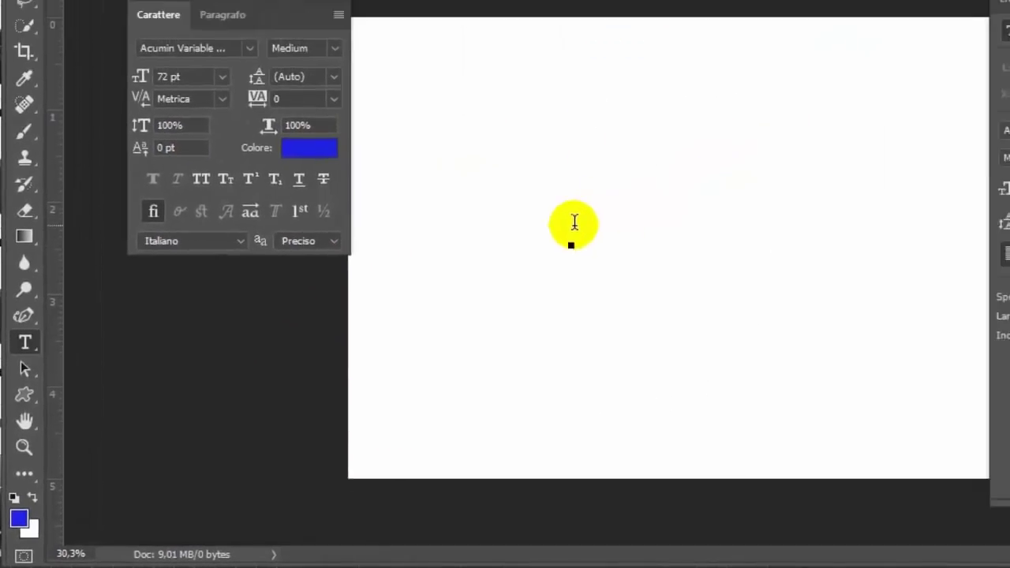
click(574, 224)
text(P)
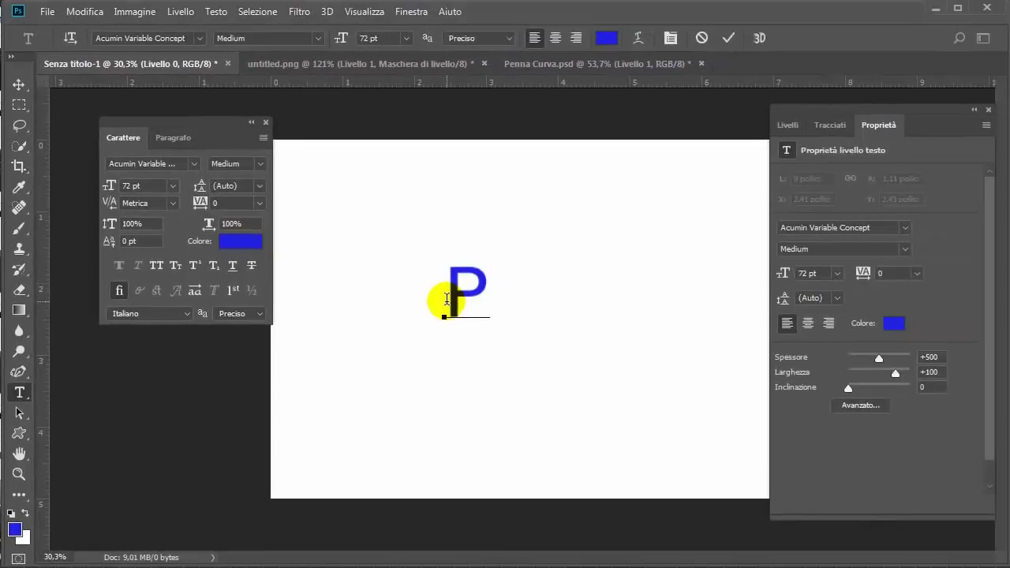
text(rova)
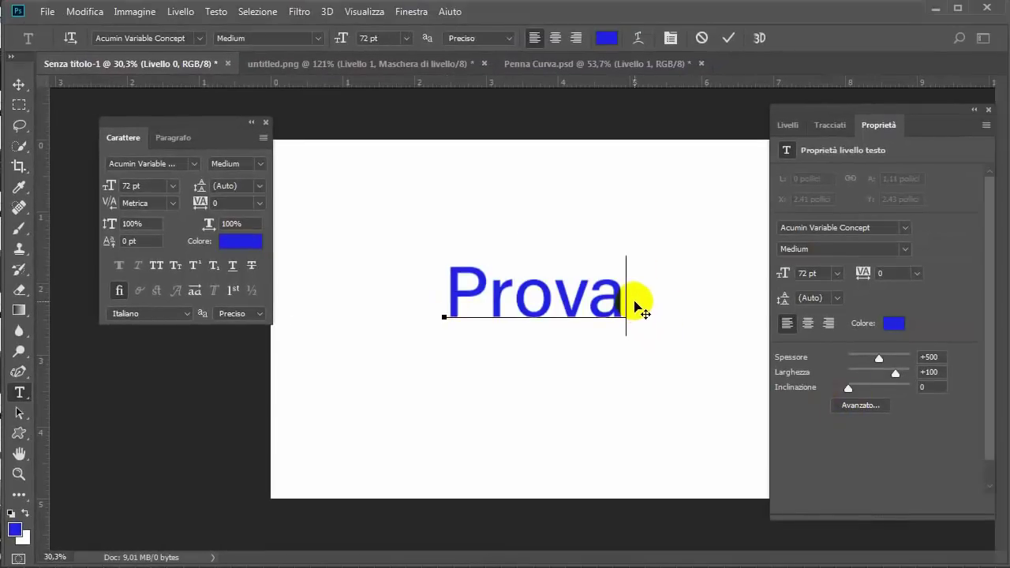
- Select Prova, raise its weight by +808, adjust its width and slant it italic
drag(625, 298, 397, 293)
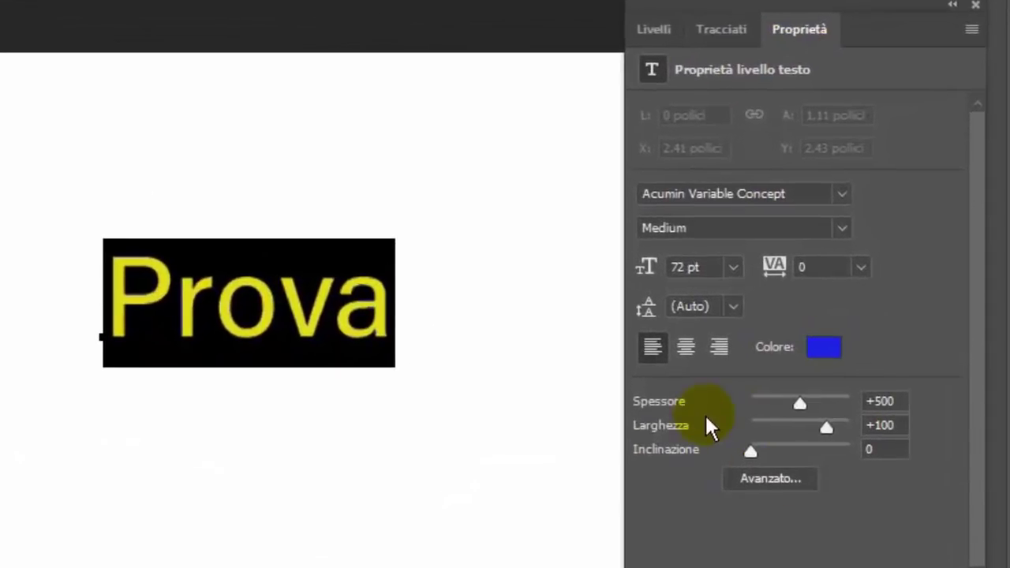
drag(799, 402, 838, 402)
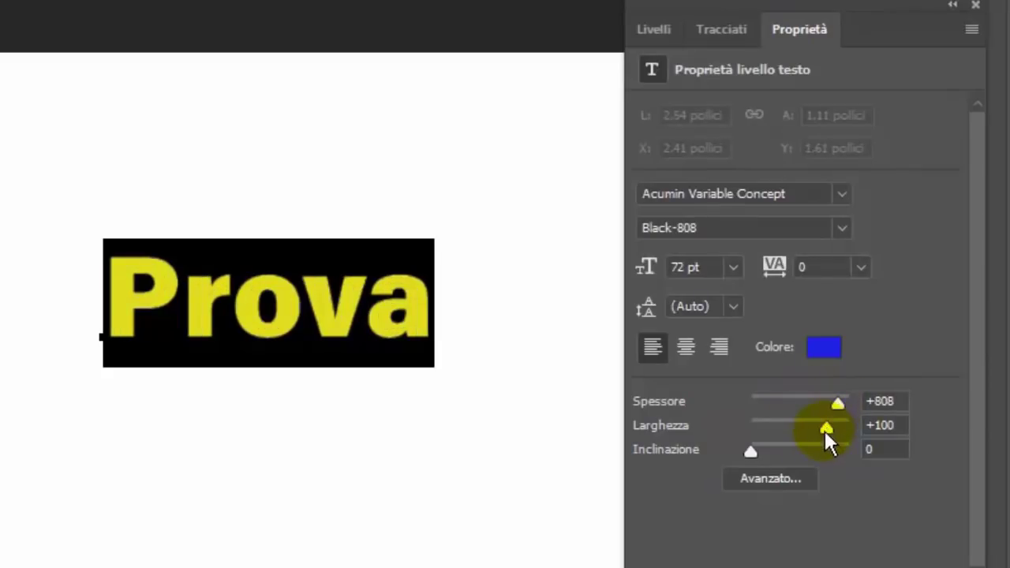
mouse_move(824, 429)
mouse_down()
mouse_move(787, 427)
mouse_move(849, 428)
mouse_up()
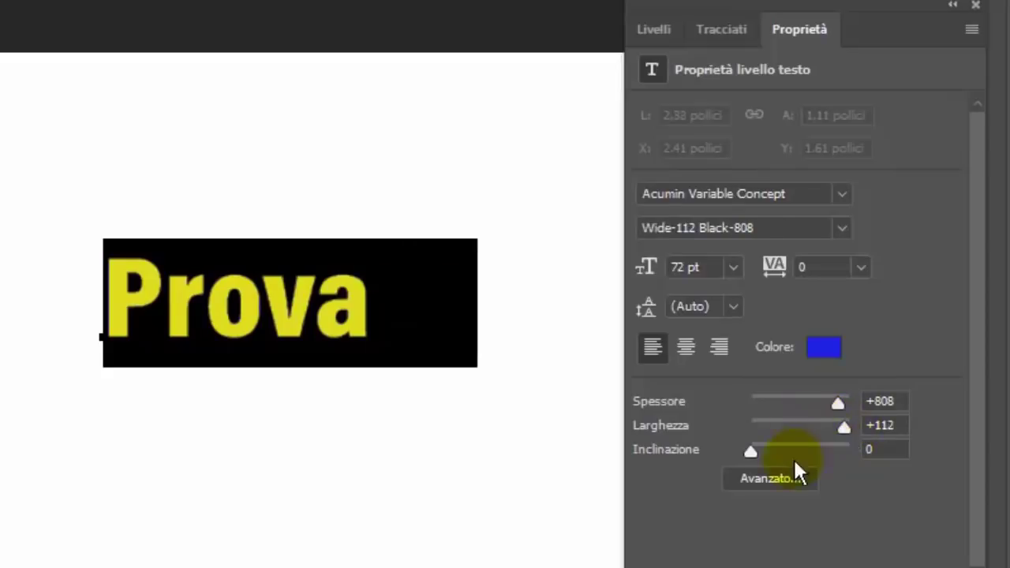
mouse_move(749, 454)
mouse_down()
mouse_move(844, 449)
mouse_move(804, 427)
mouse_move(789, 400)
mouse_up()
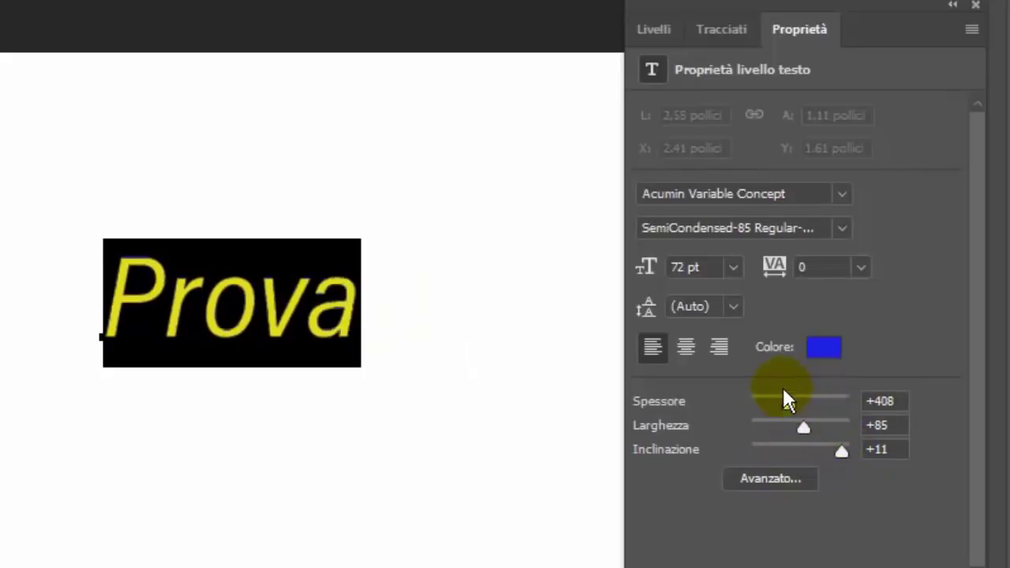
- Try Condensed Black Italic and SemiCondensed Bold Italic, ending on SemiCondensed UltraBlack Italic
click(840, 228)
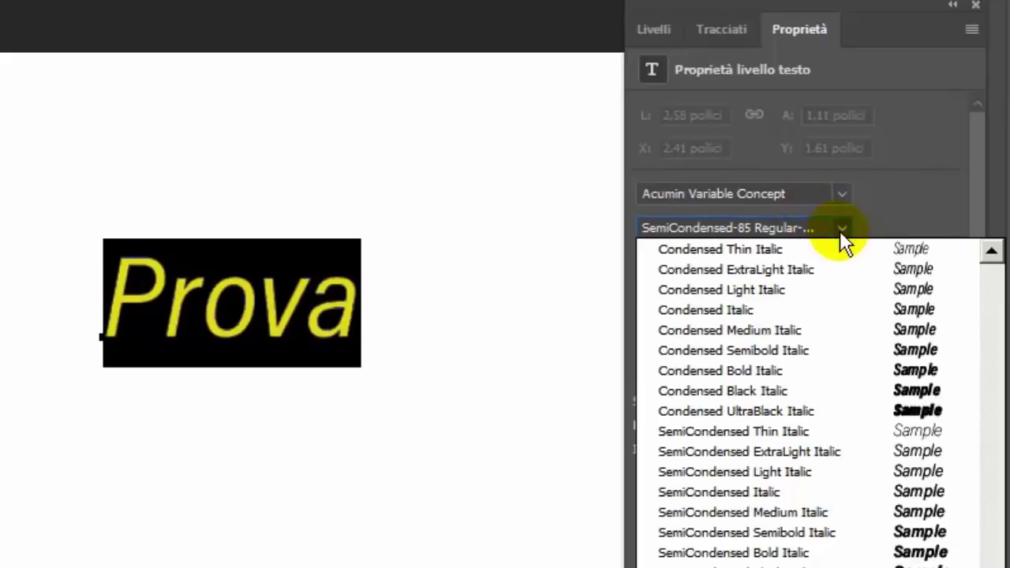
click(733, 390)
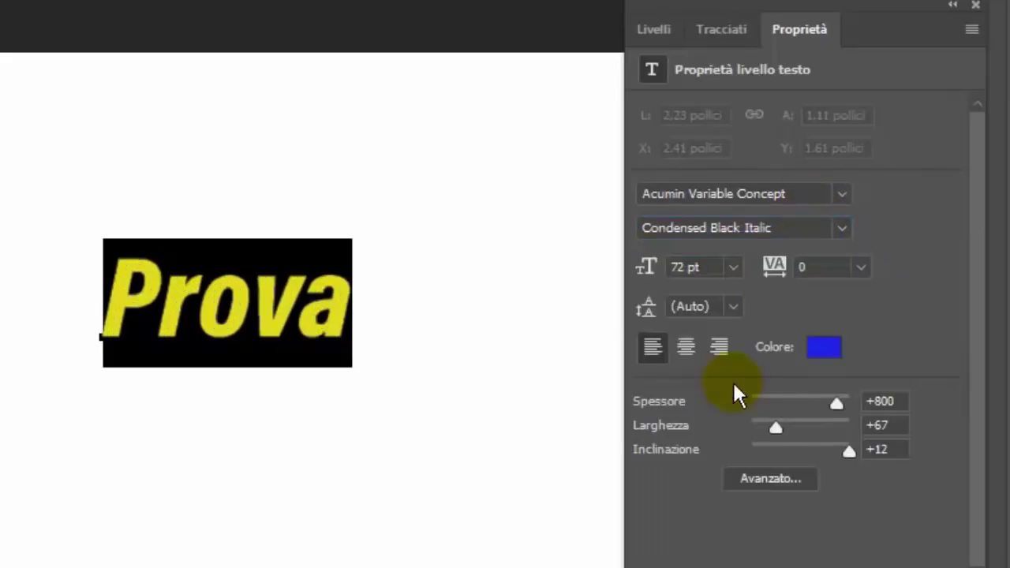
click(841, 229)
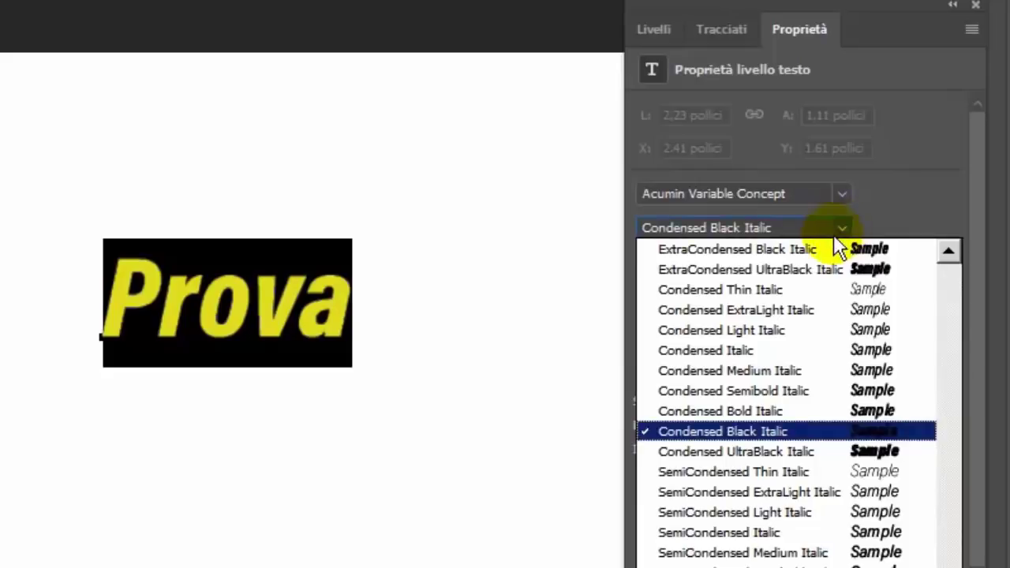
click(741, 565)
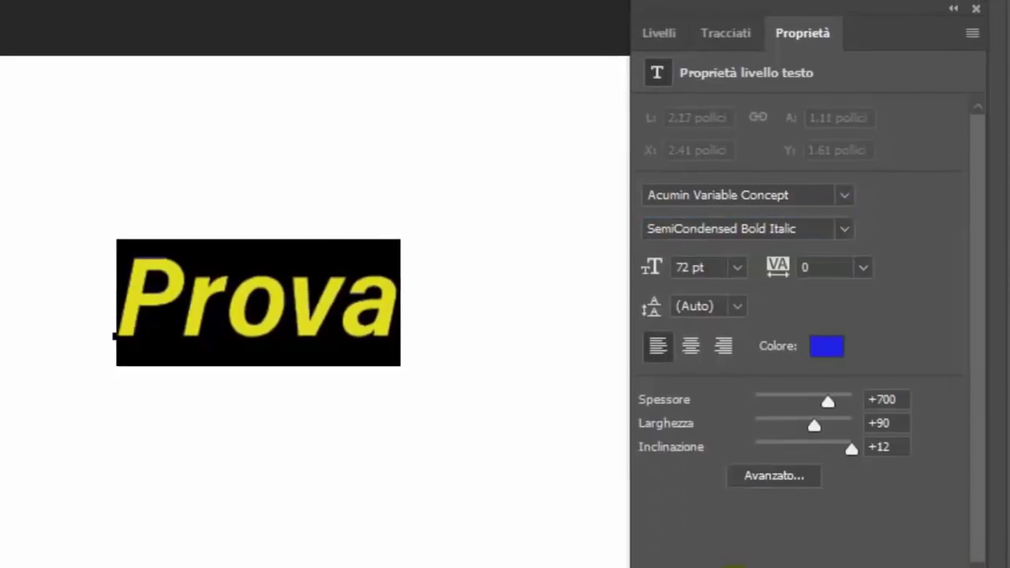
click(851, 232)
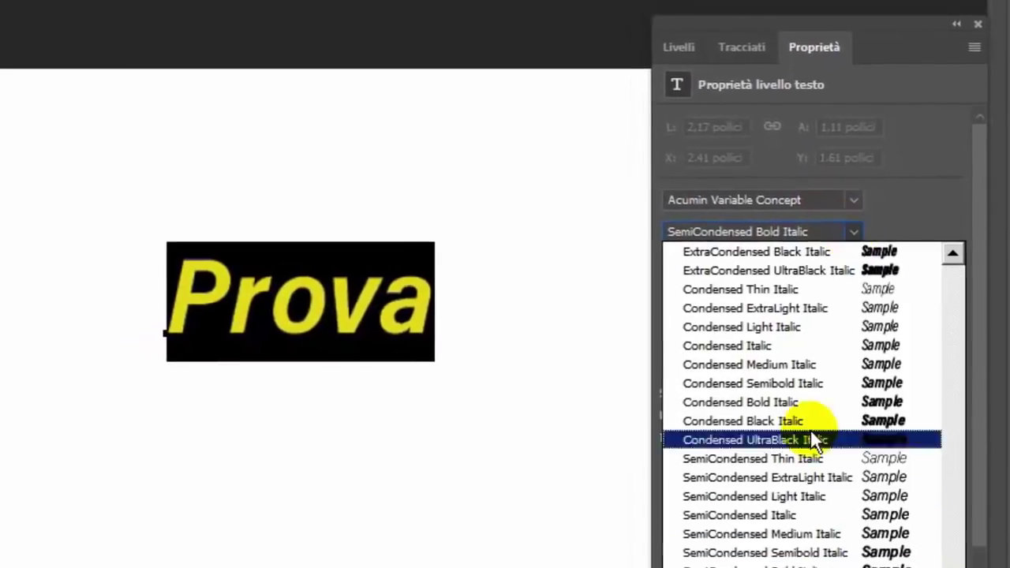
click(758, 564)
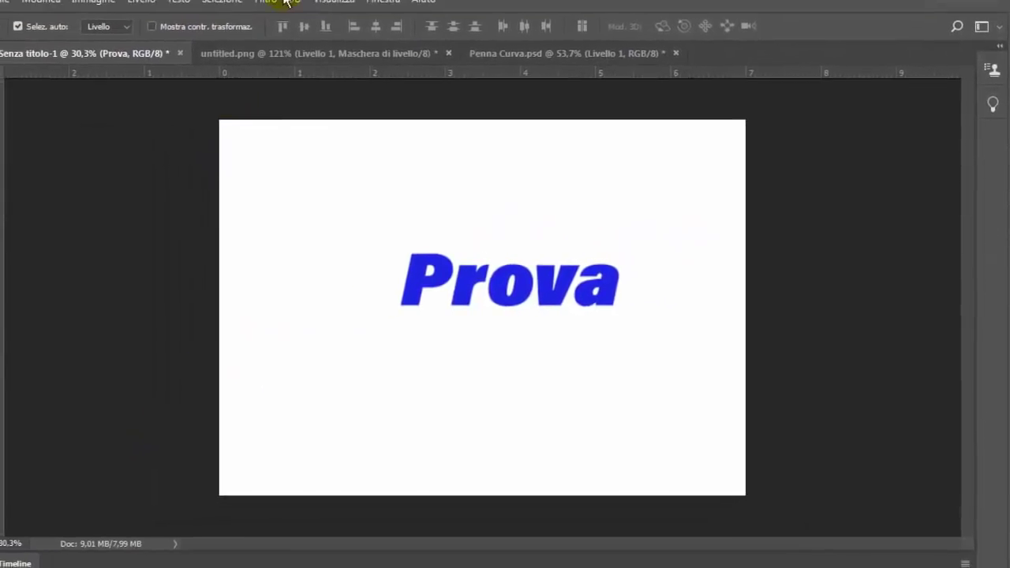
- Import Panoramica_senza titolo1.jpg via Panorama sferico > Importa panorama, accepting defaults, then orbit the view
click(326, 12)
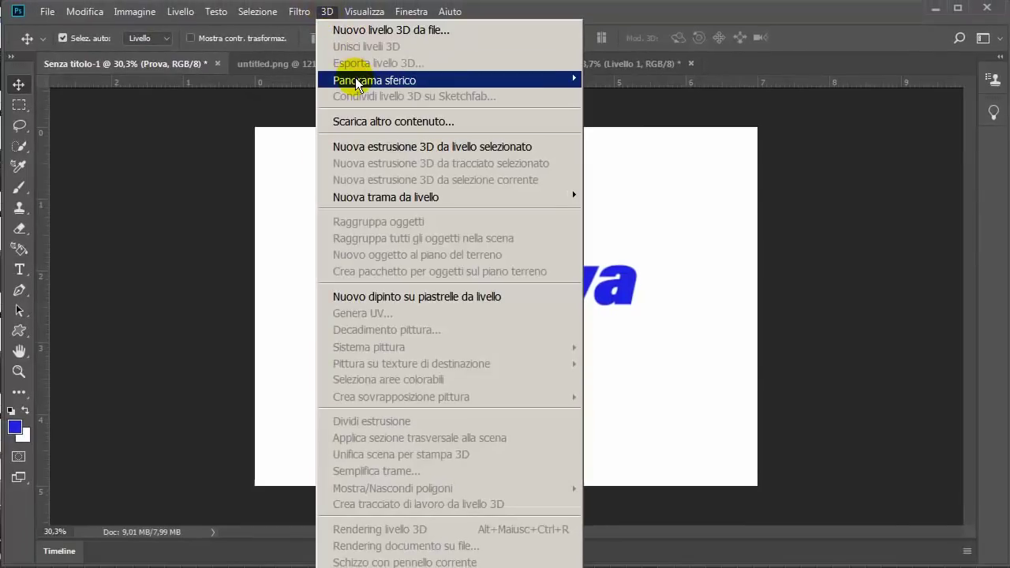
mouse_move(374, 80)
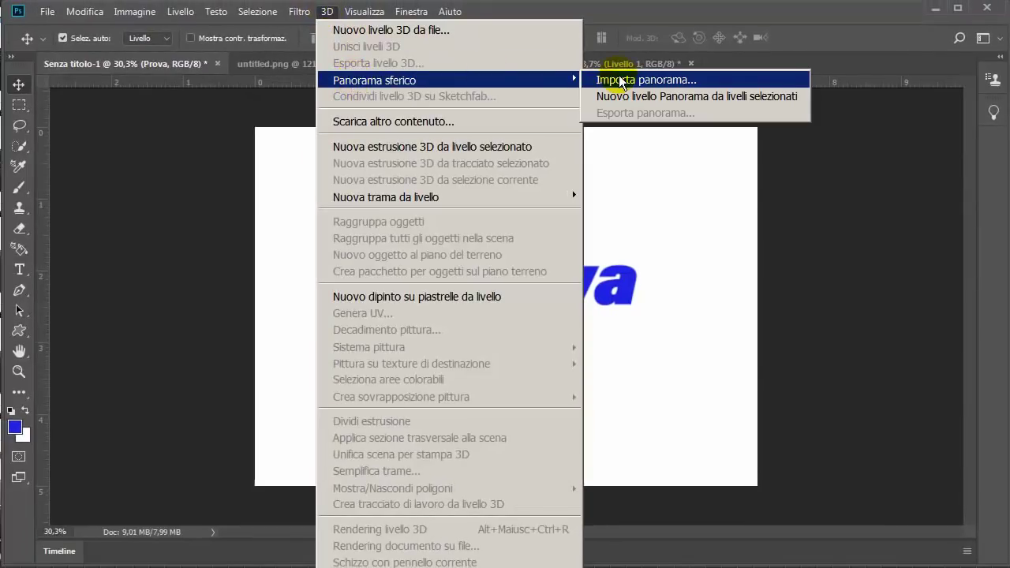
click(622, 81)
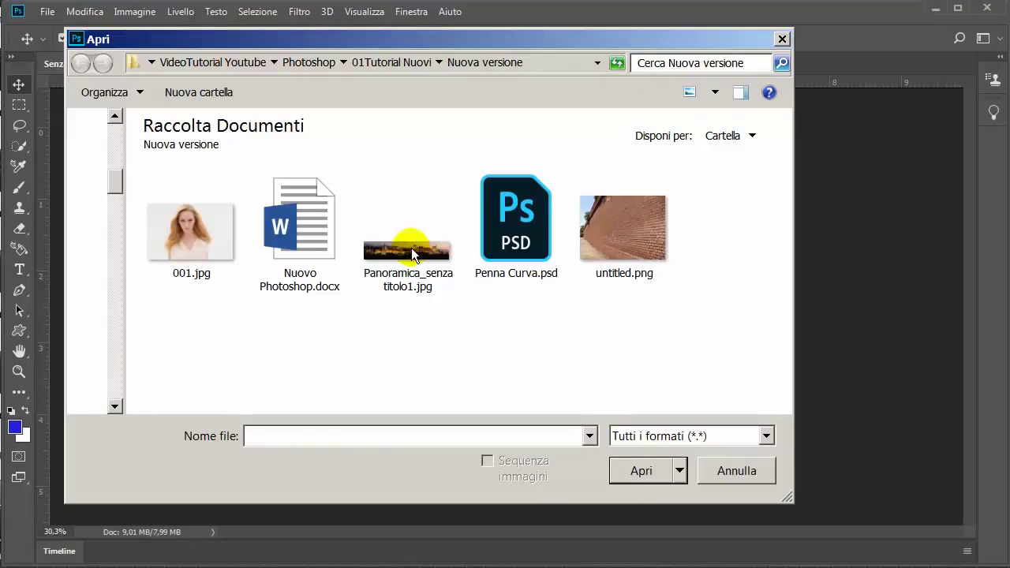
double_click(411, 248)
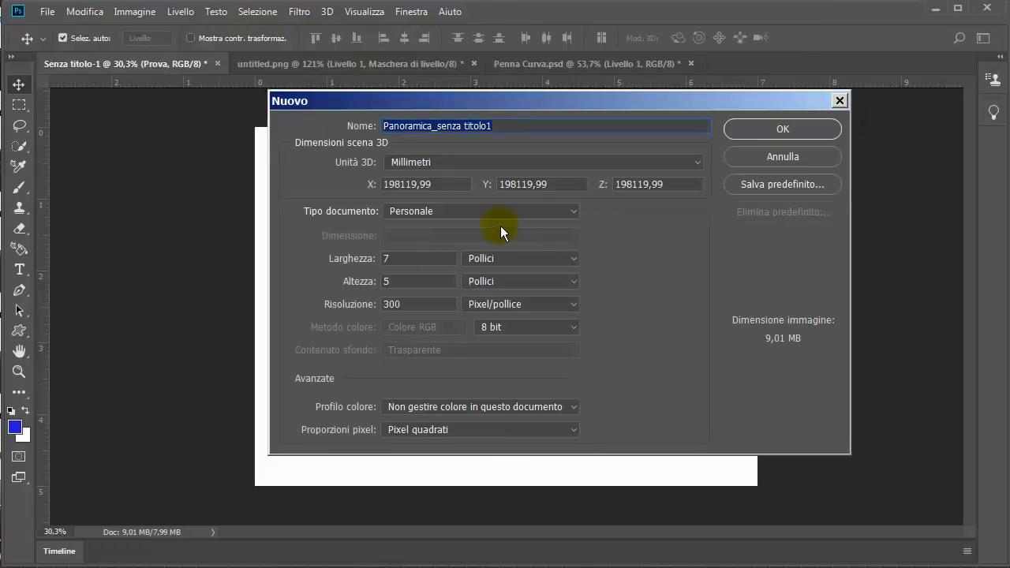
click(779, 131)
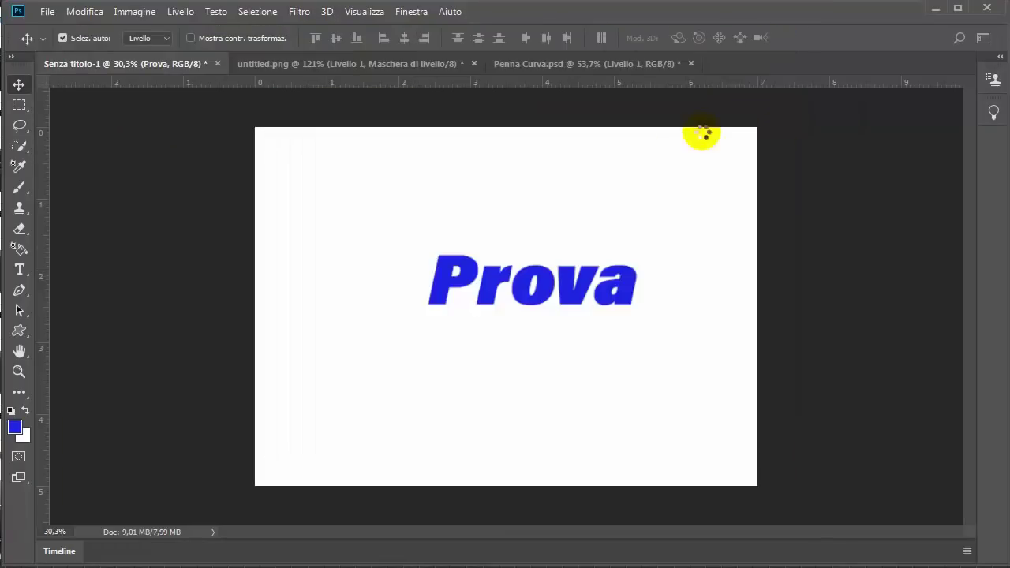
click(616, 356)
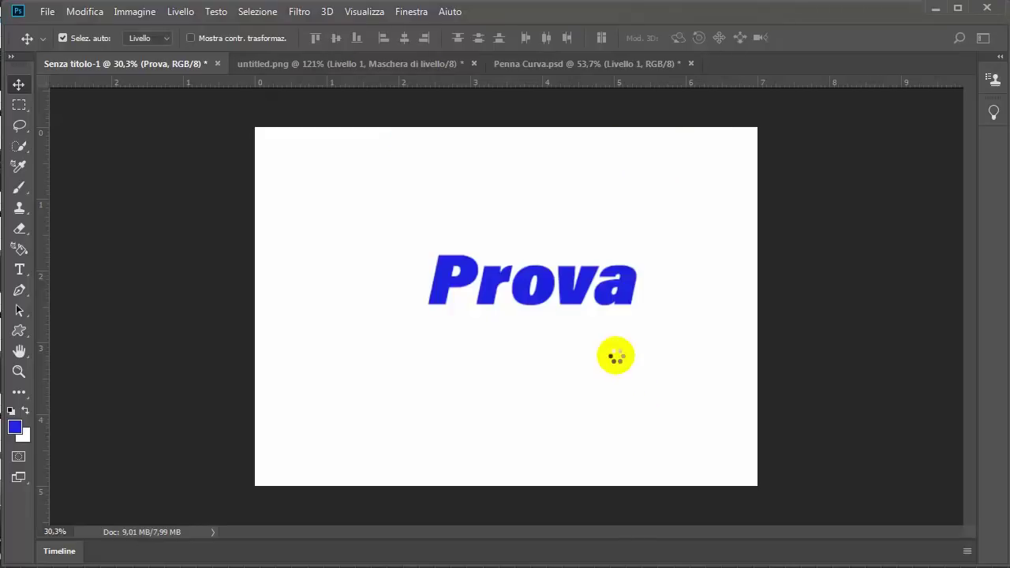
mouse_move(540, 269)
mouse_down()
mouse_move(395, 271)
mouse_move(372, 286)
mouse_move(821, 274)
mouse_move(330, 292)
mouse_move(270, 298)
mouse_move(228, 316)
mouse_move(292, 296)
mouse_move(287, 270)
mouse_move(300, 226)
mouse_move(341, 285)
mouse_up()
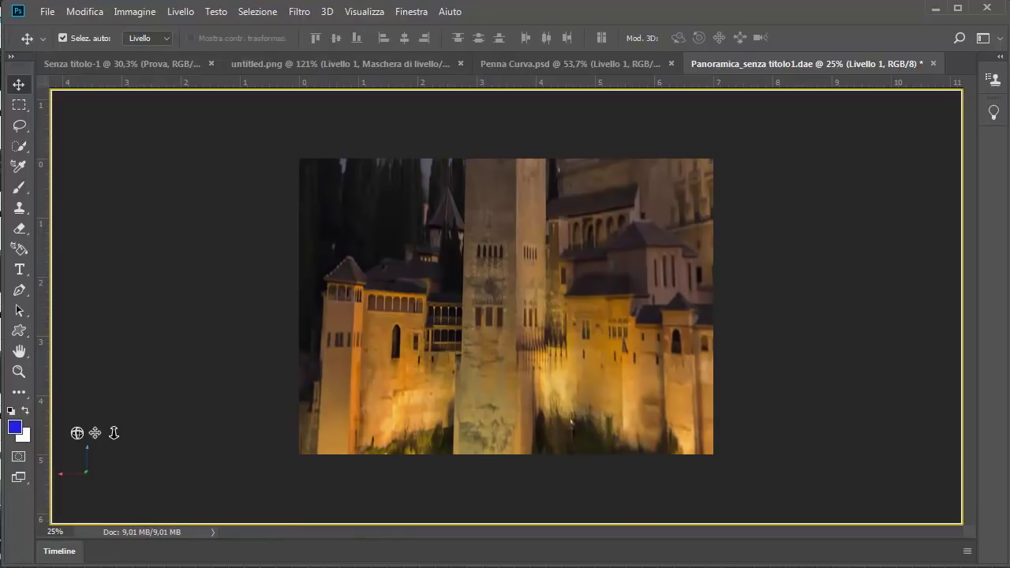
- Open Panoramica_senza titolo1.jpg as a flat image, discarding its embedded colour profile
click(46, 12)
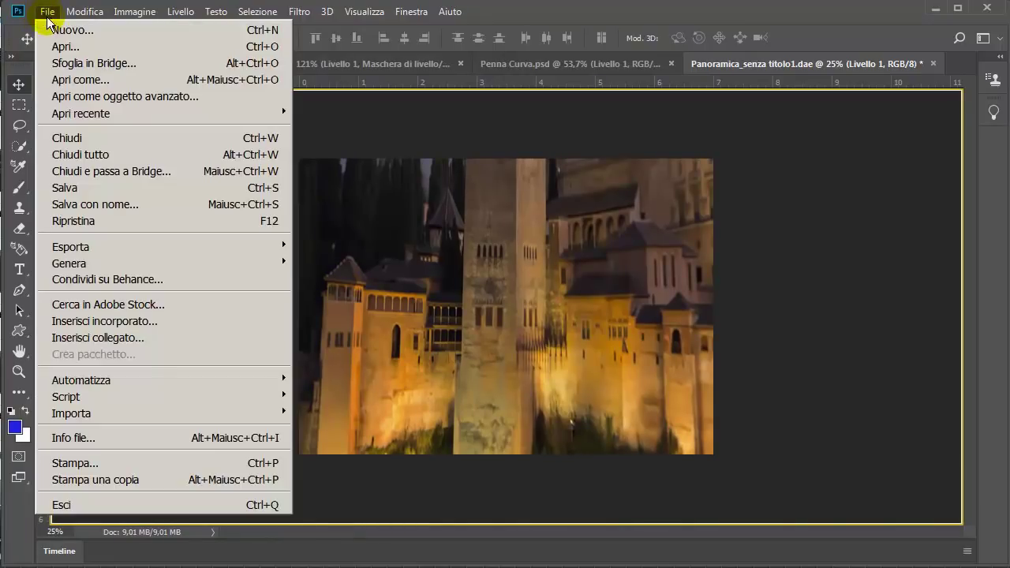
click(61, 47)
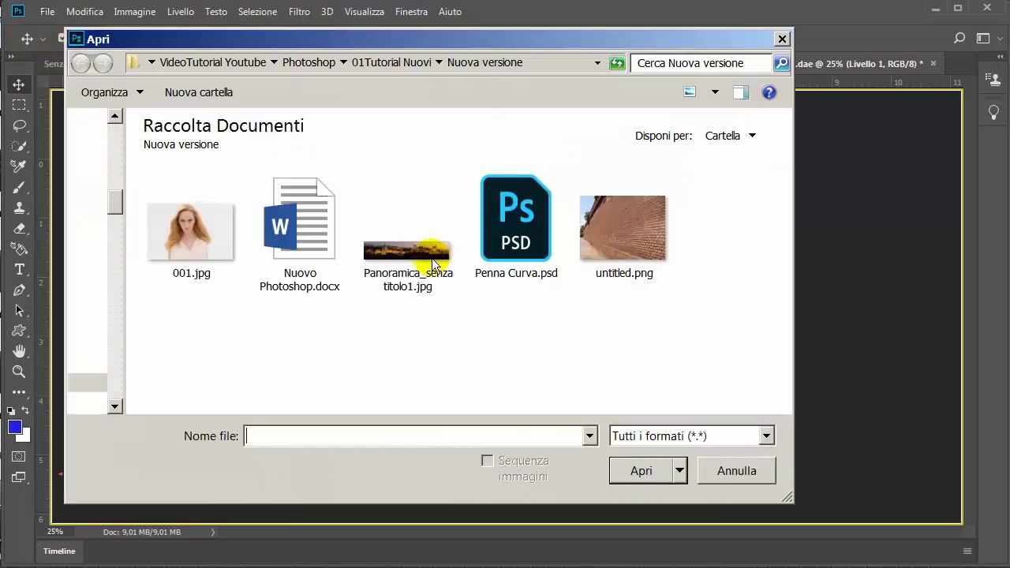
double_click(431, 258)
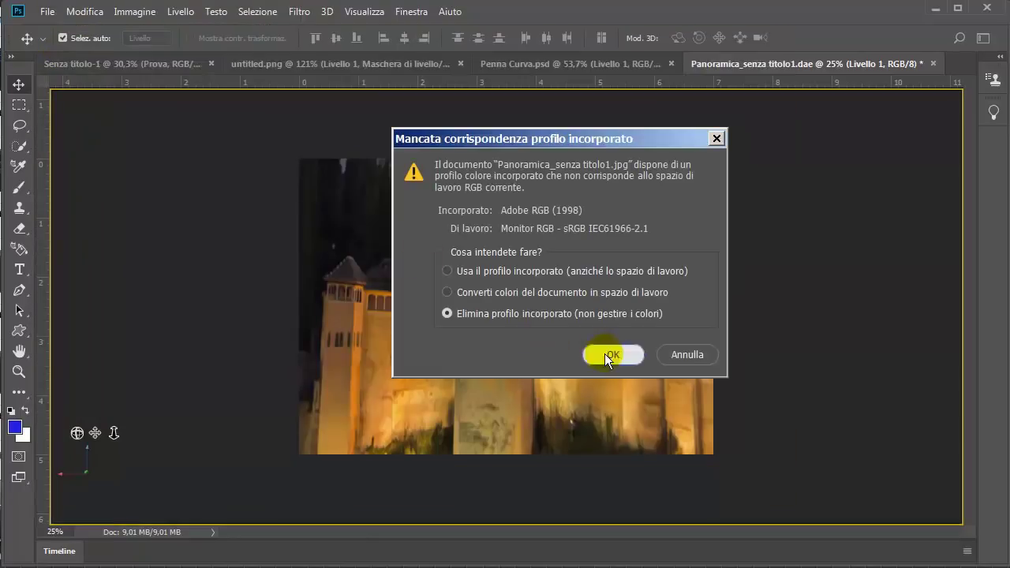
click(608, 355)
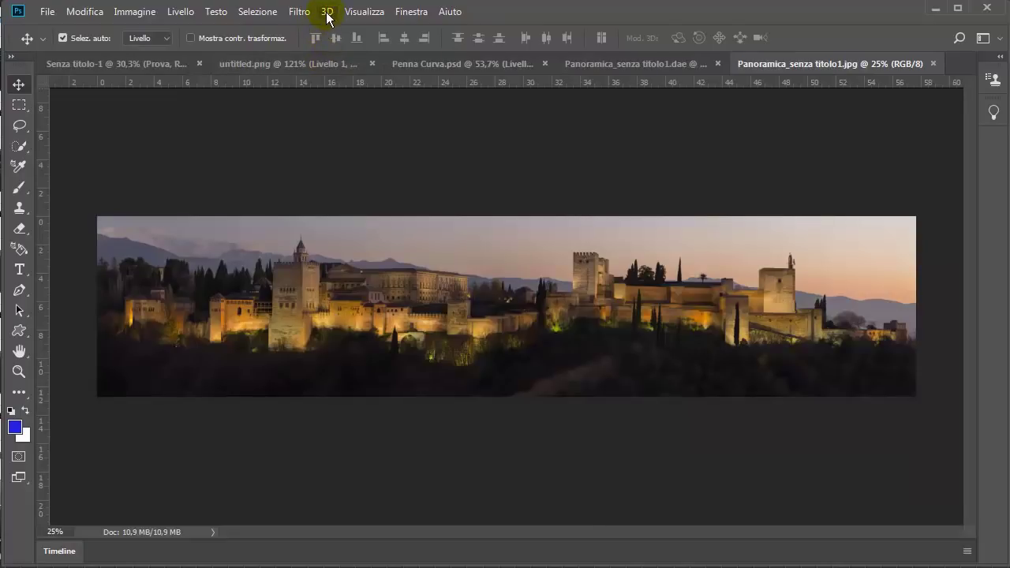
- Apply Nuovo livello Panorama da livelli selezionati to the photo and drag to orbit inside
click(327, 13)
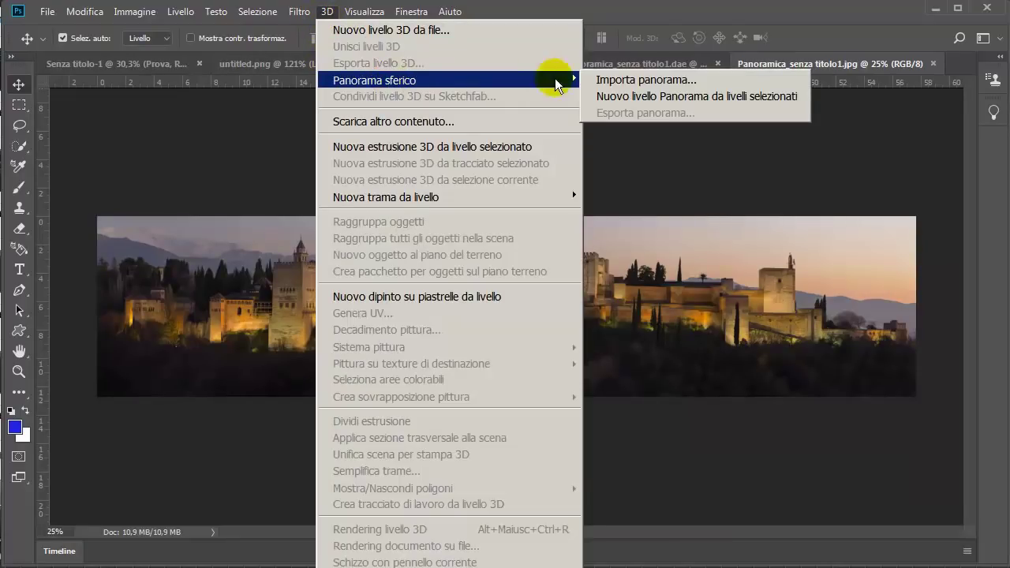
click(633, 96)
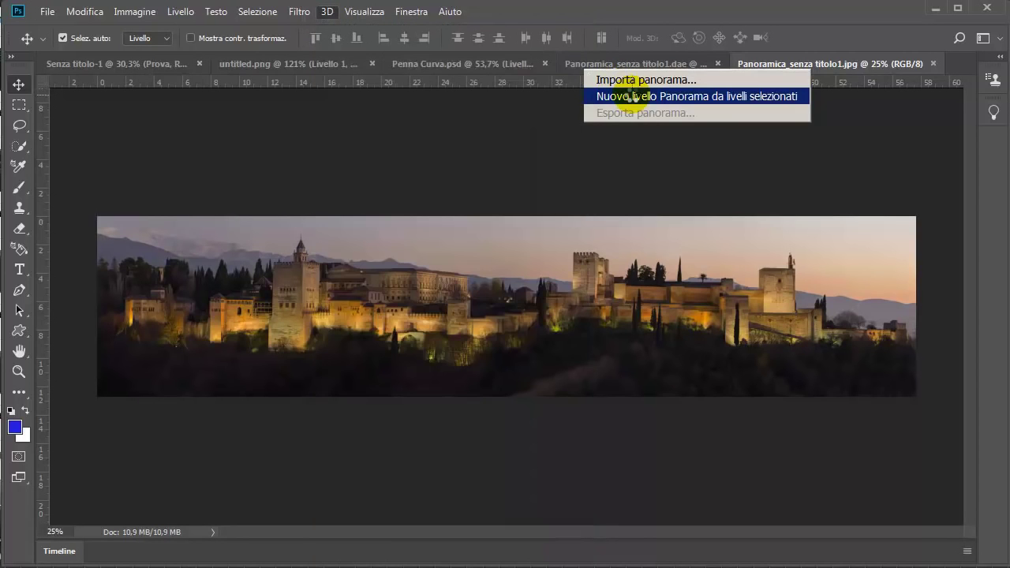
mouse_move(550, 332)
mouse_down()
mouse_move(305, 338)
mouse_move(252, 349)
mouse_move(522, 349)
mouse_move(717, 334)
mouse_move(584, 334)
mouse_up()
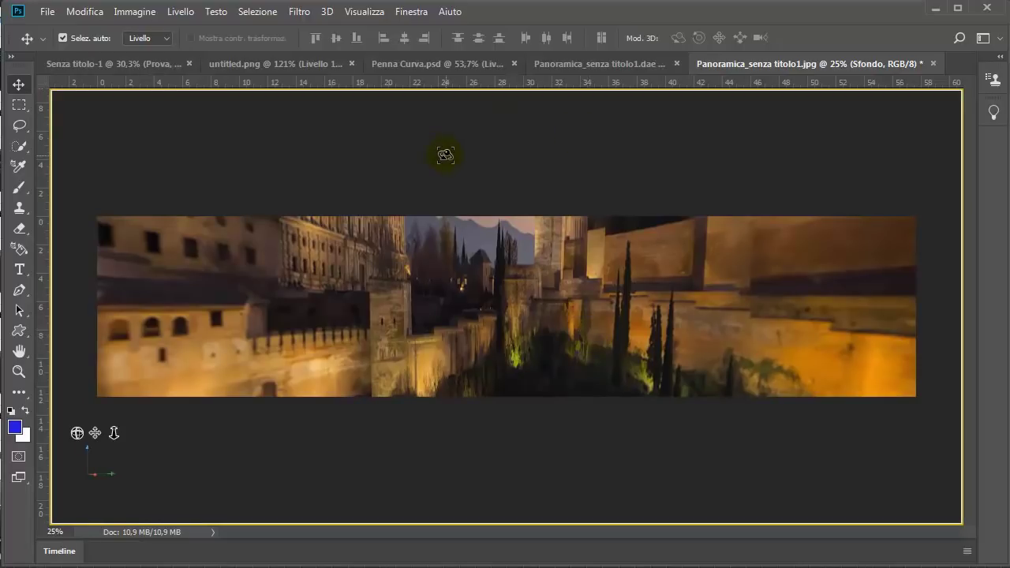
- Open the Scopri panel, browse and collapse Fotografia, then expand the Ritocco tutorials
click(411, 12)
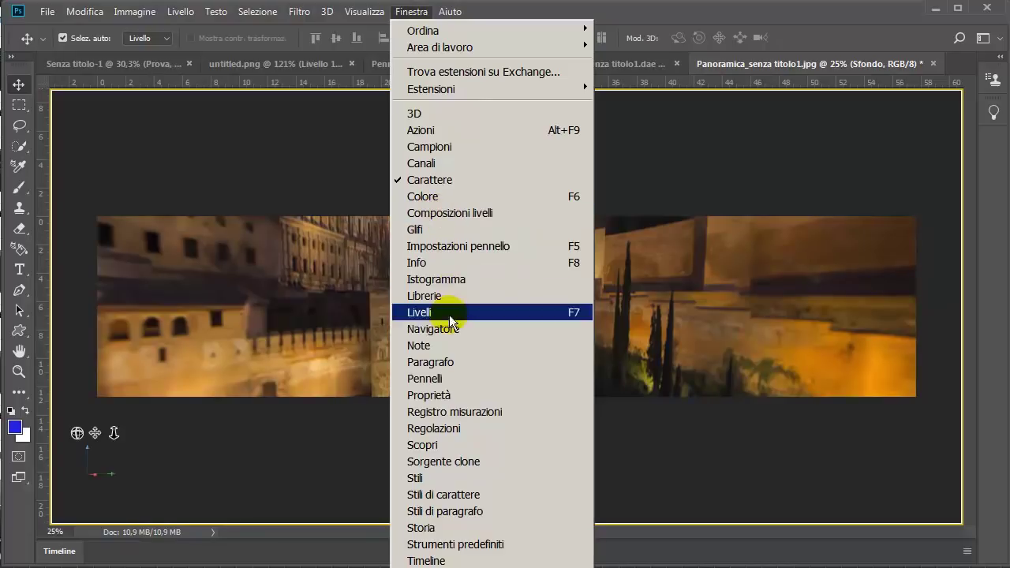
click(462, 445)
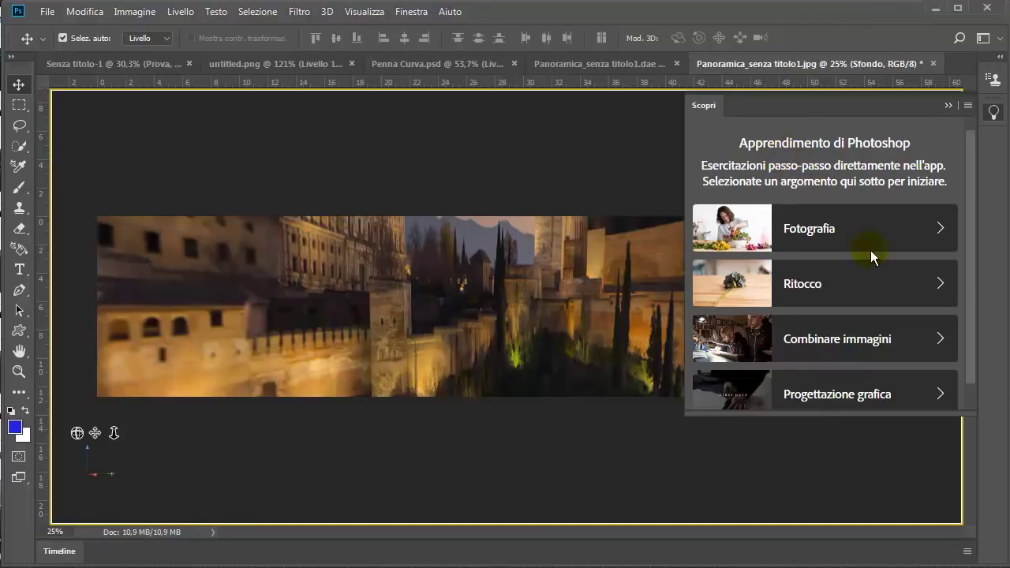
click(938, 227)
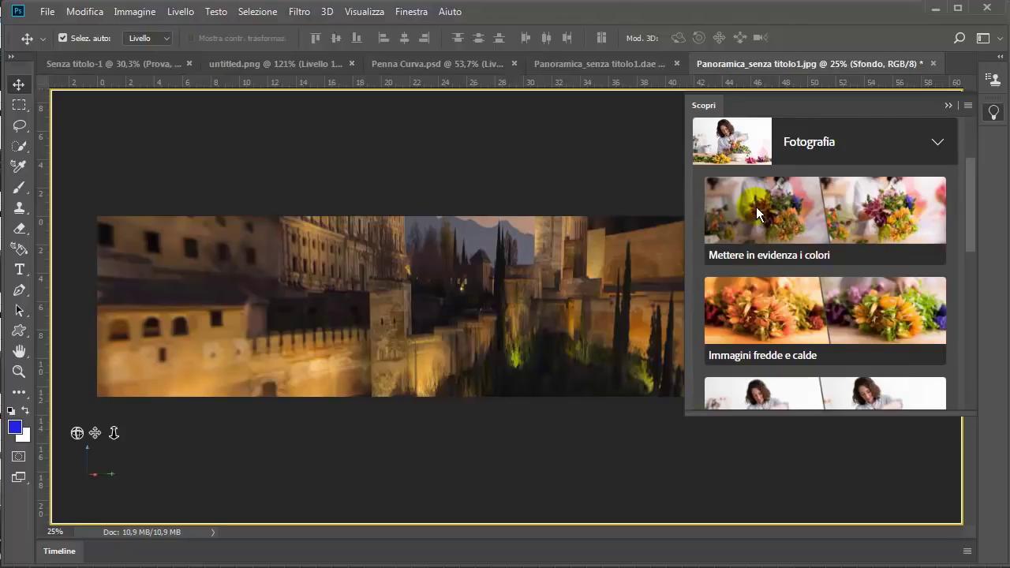
scroll(773, 257, down, 3)
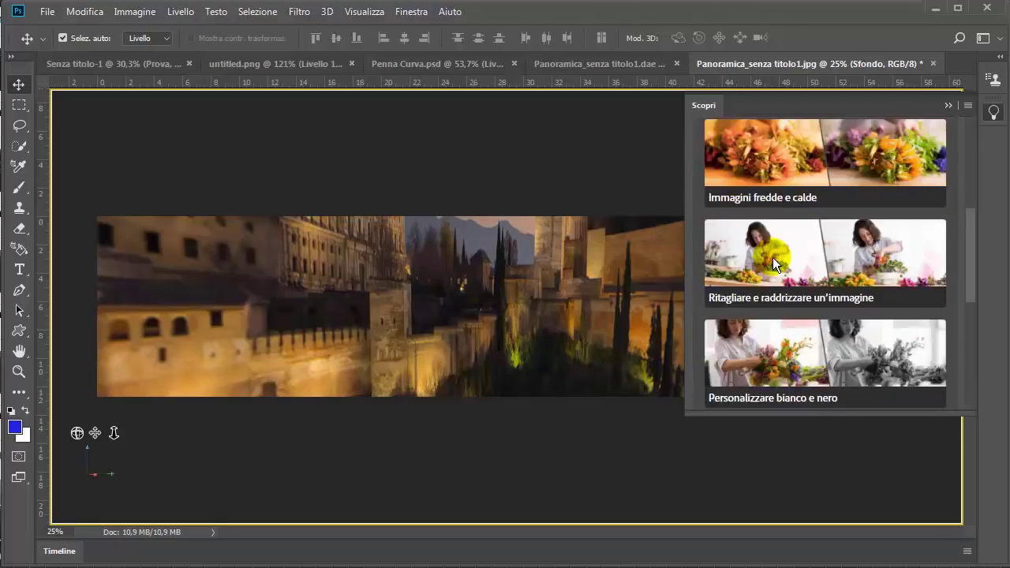
scroll(772, 257, up, 5)
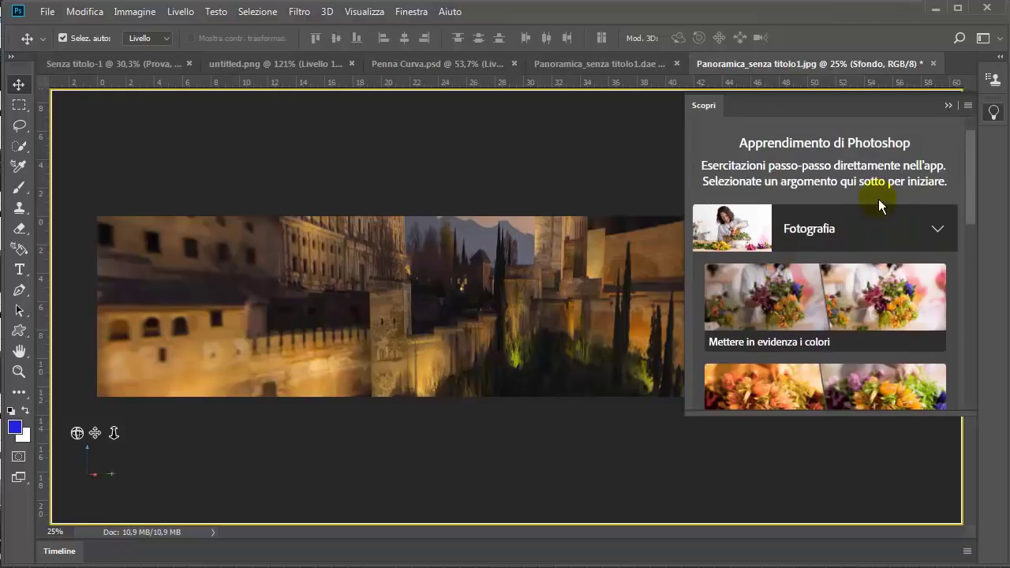
click(937, 232)
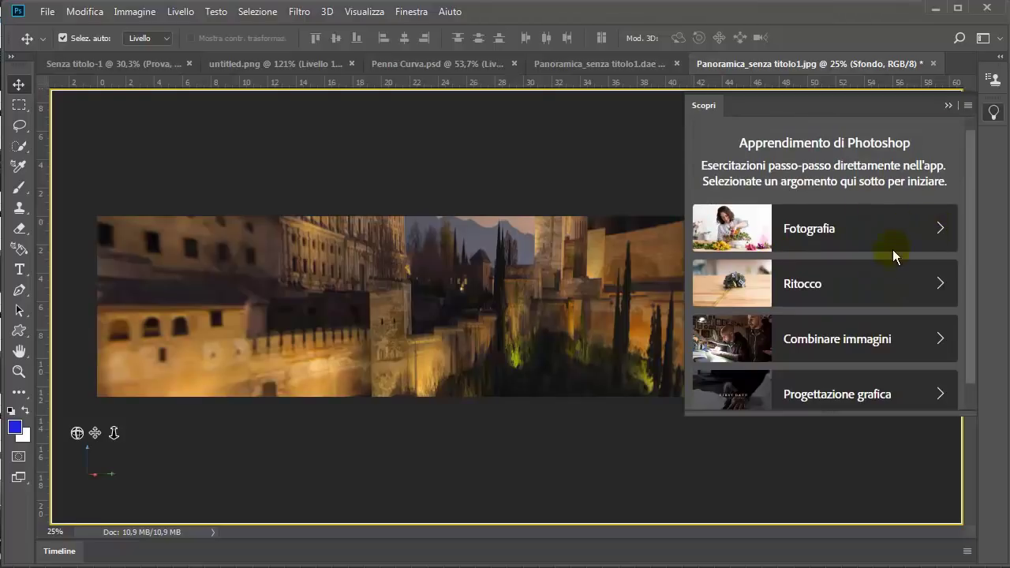
click(938, 281)
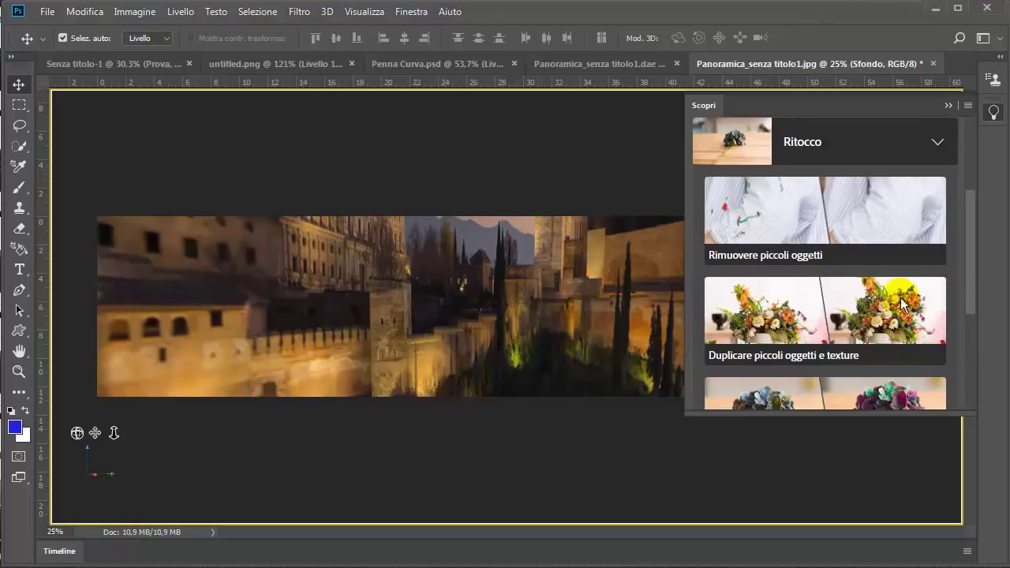
- Launch the 'Rimuovere piccoli oggetti' tutorial on the florist photo and advance to step 2/3, 'Selezionare e impostare opzioni'
click(778, 213)
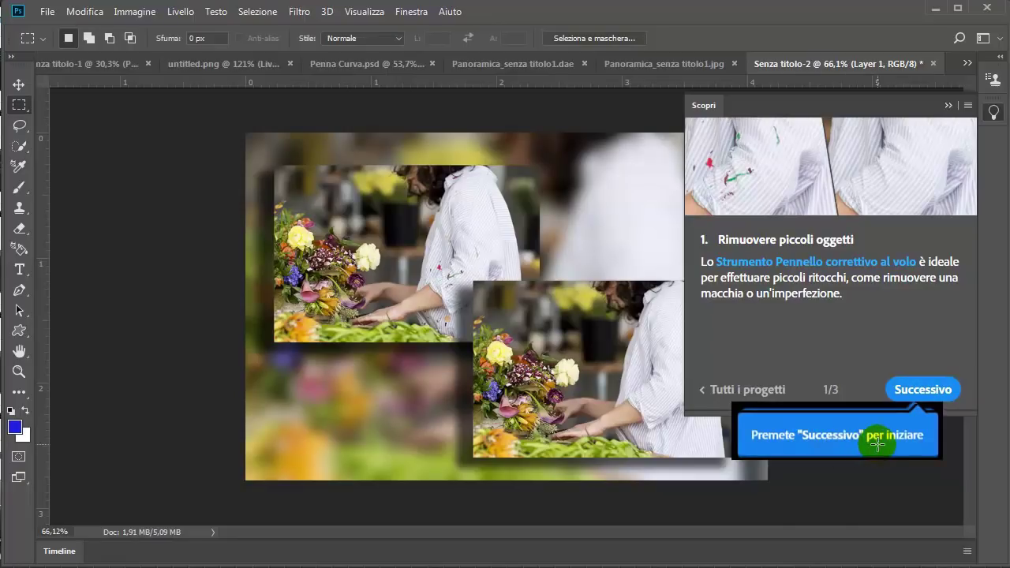
click(941, 388)
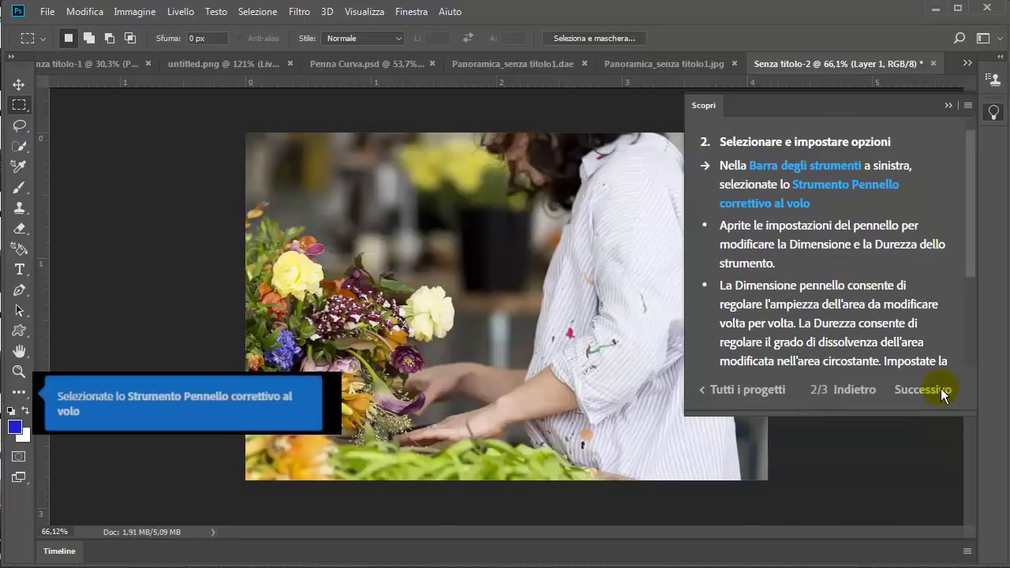